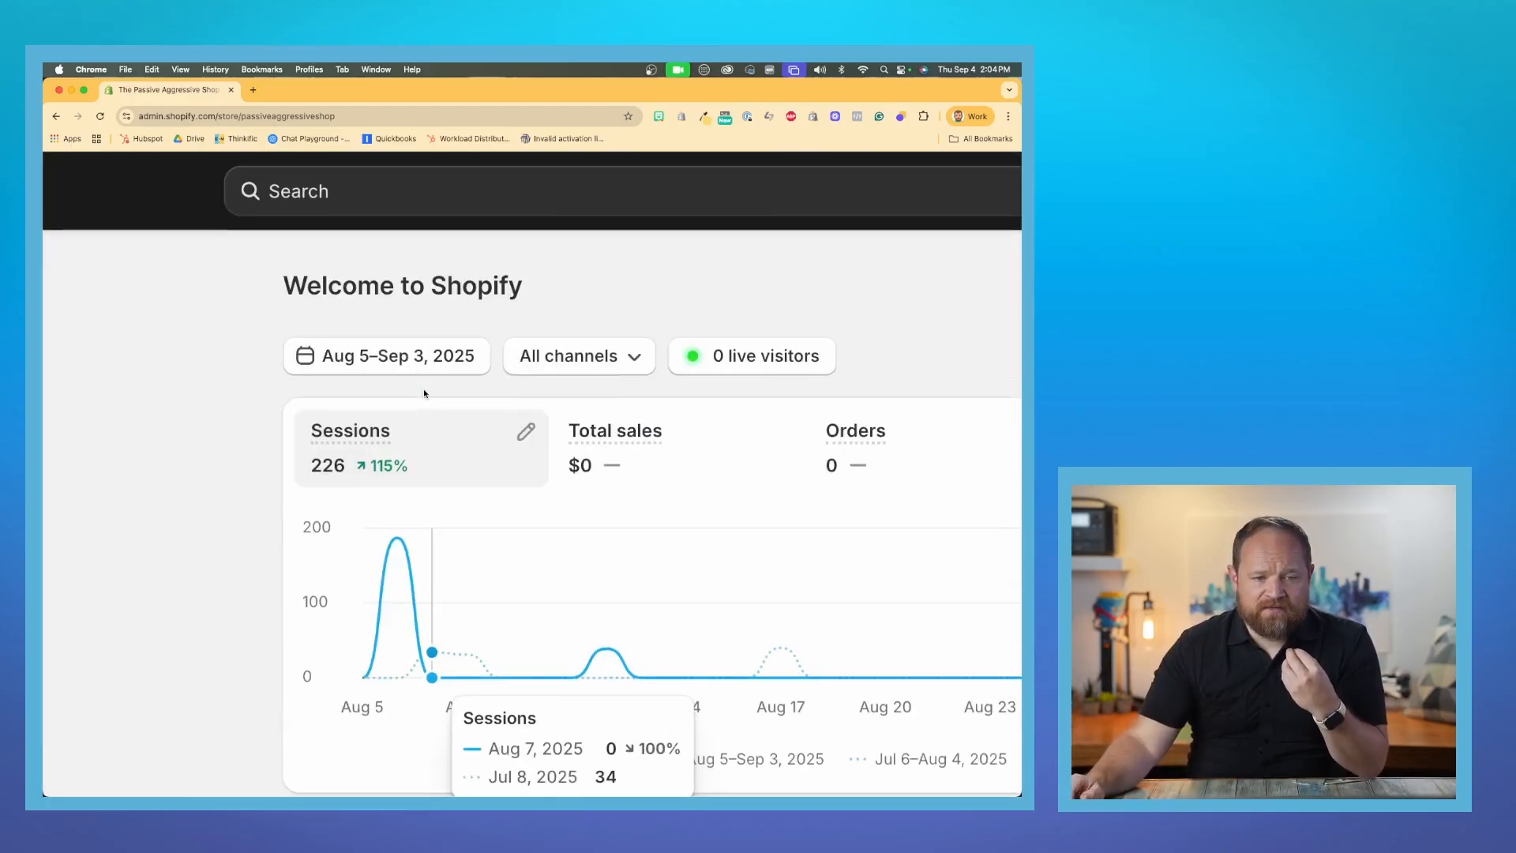
- Search the store's apps for "google" and install the Google & YouTube app from its listing
left_click(327, 204)
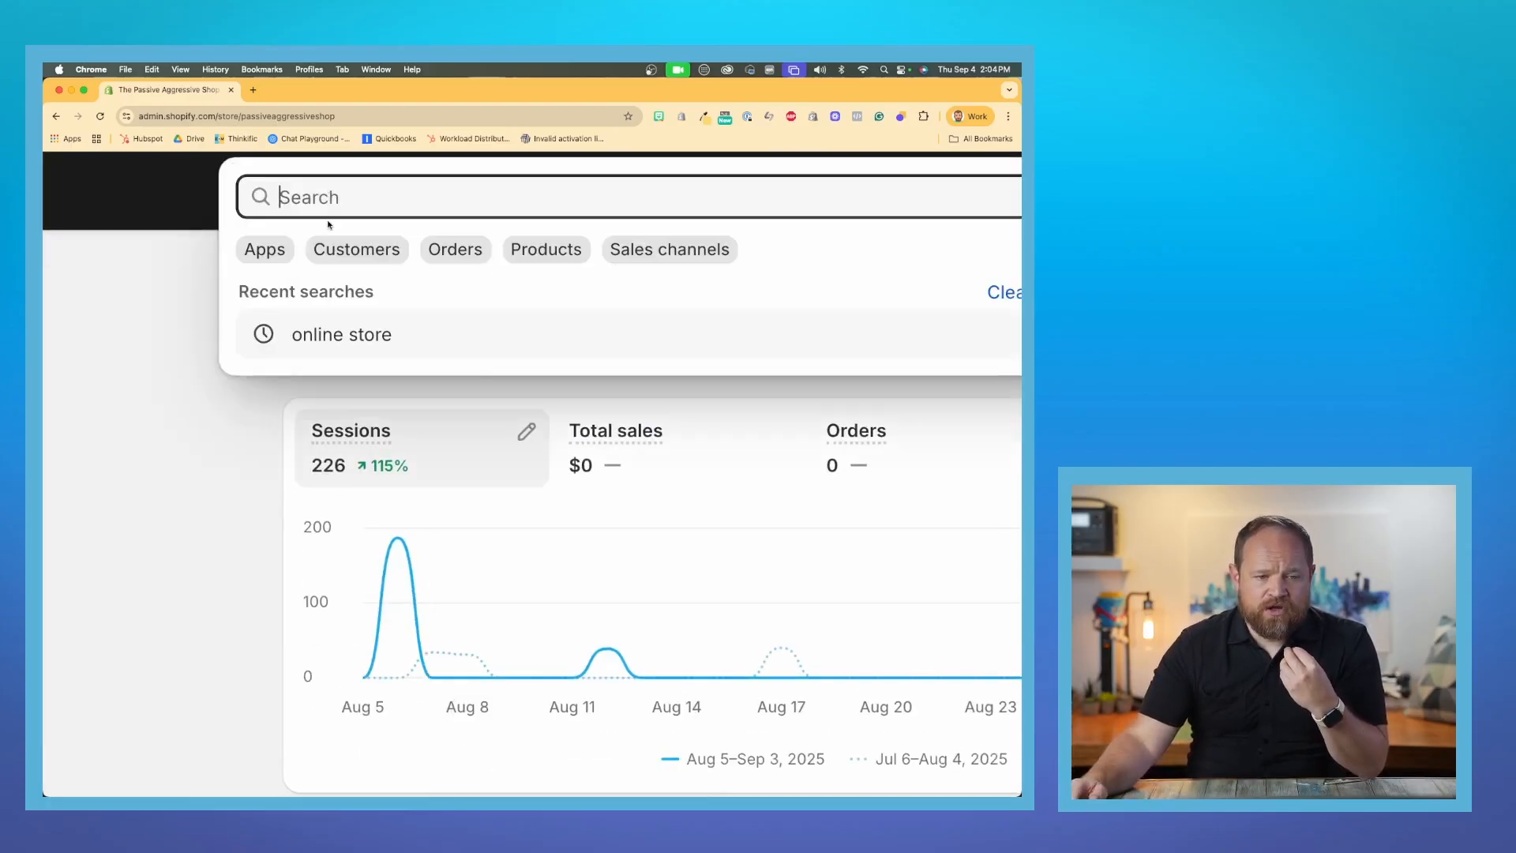
left_click(278, 249)
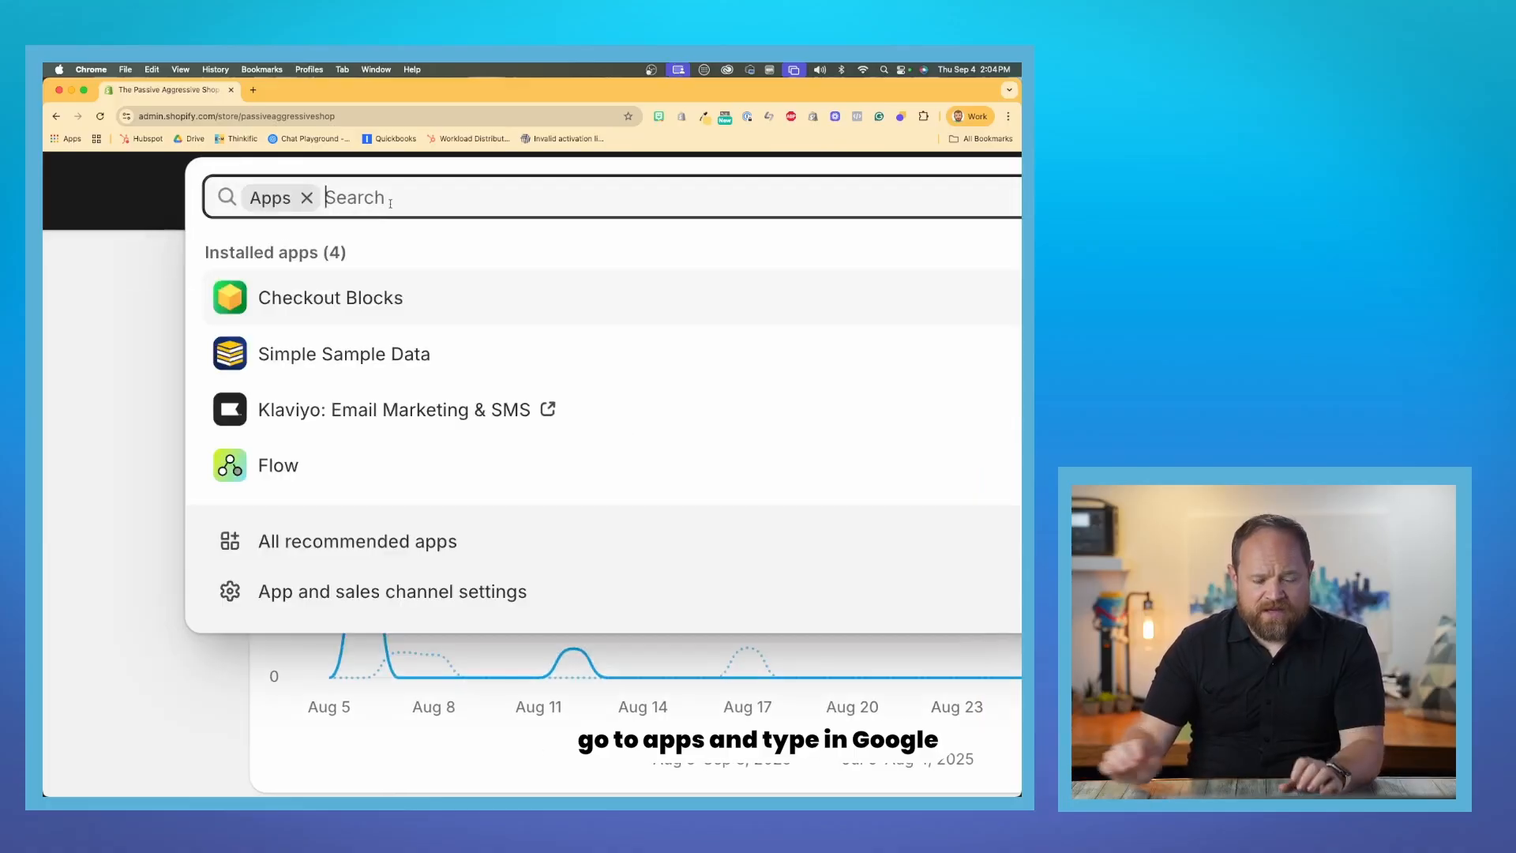
type("google")
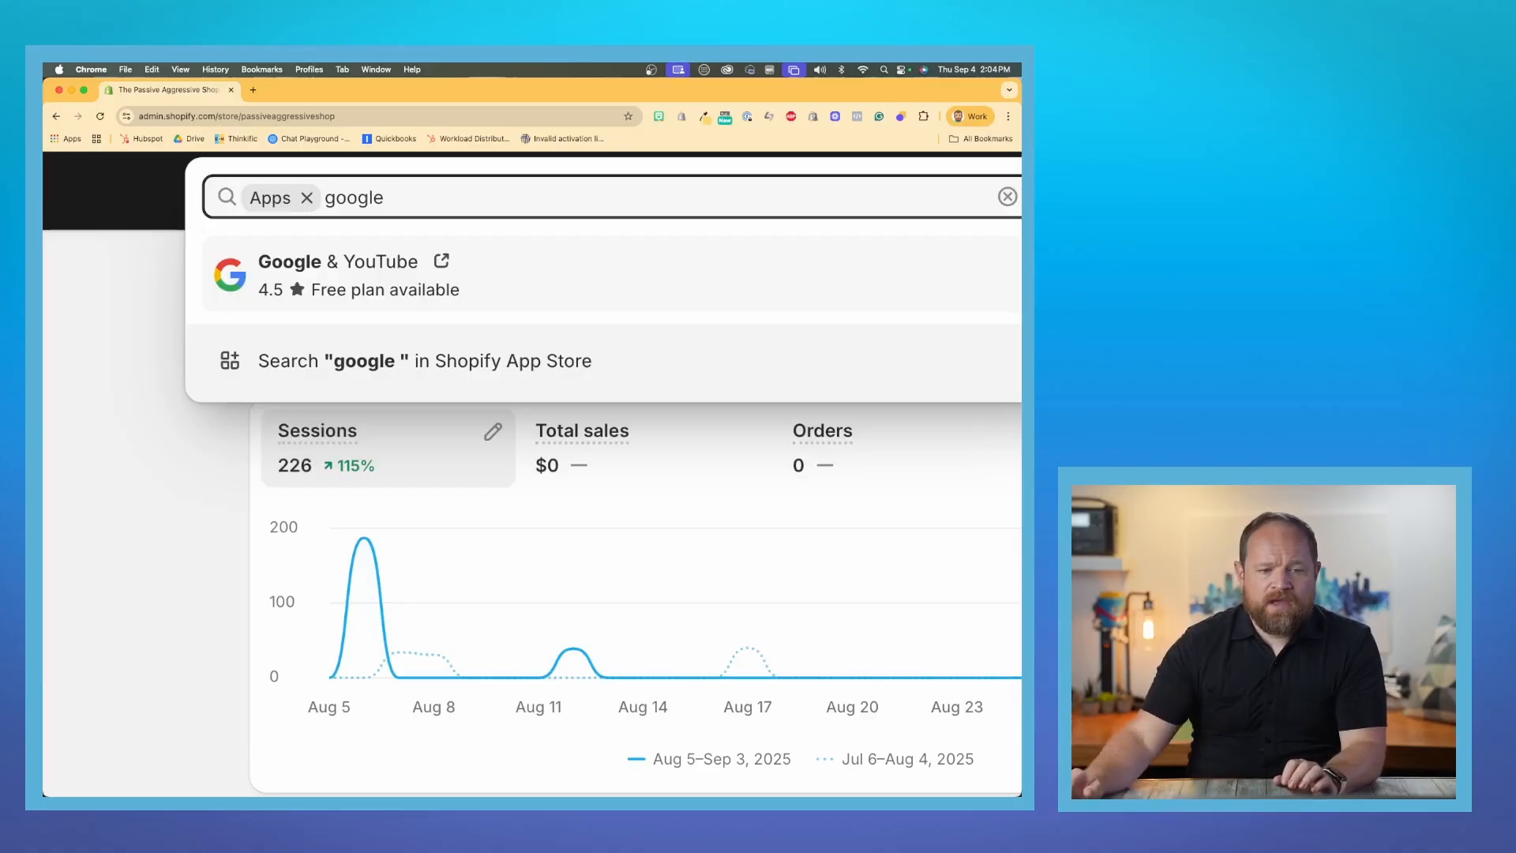
left_click(338, 277)
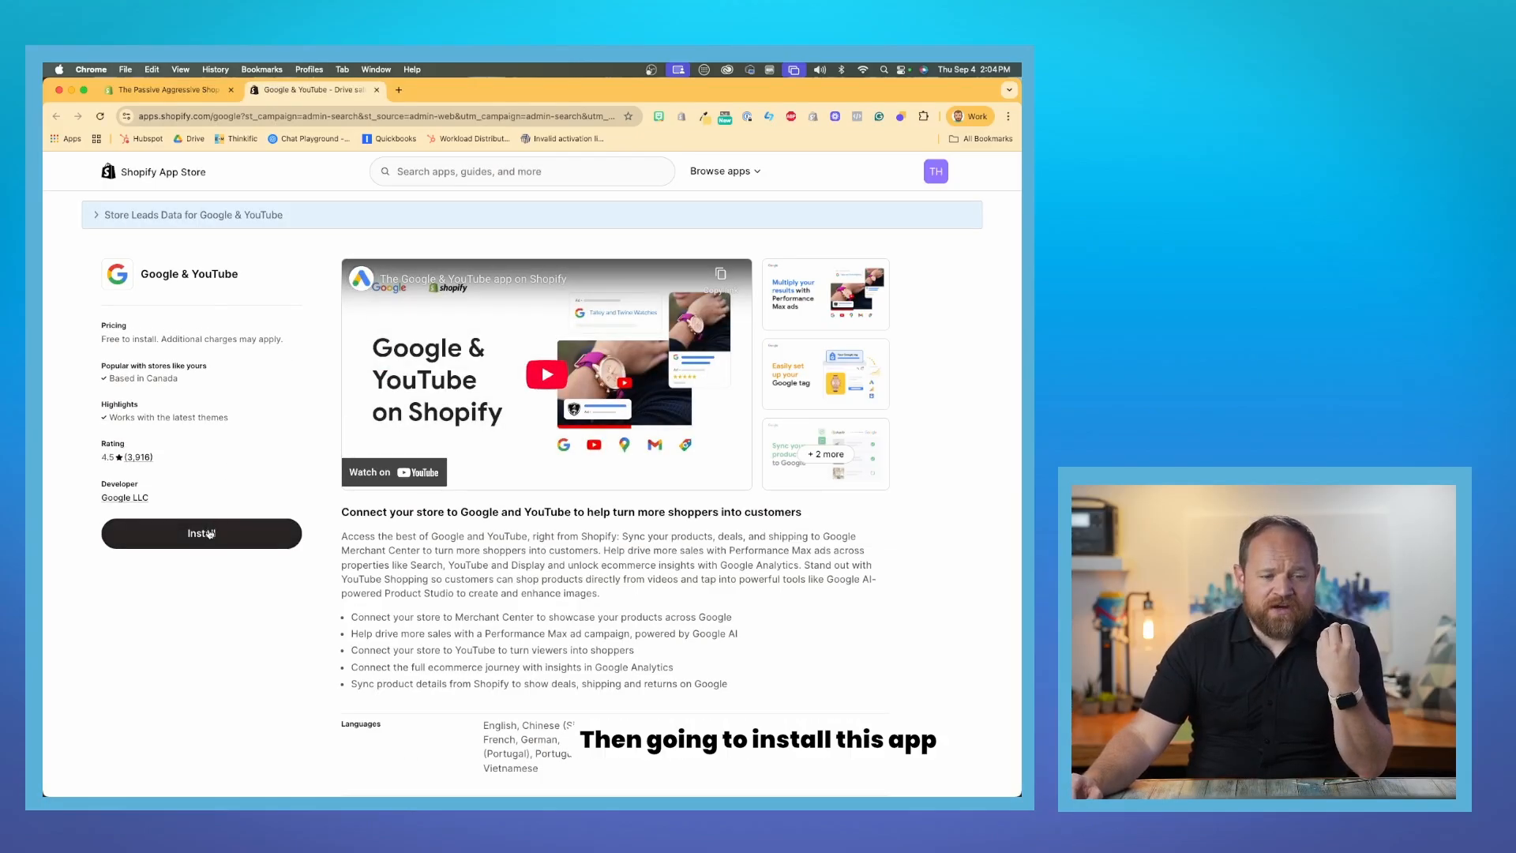
left_click(202, 533)
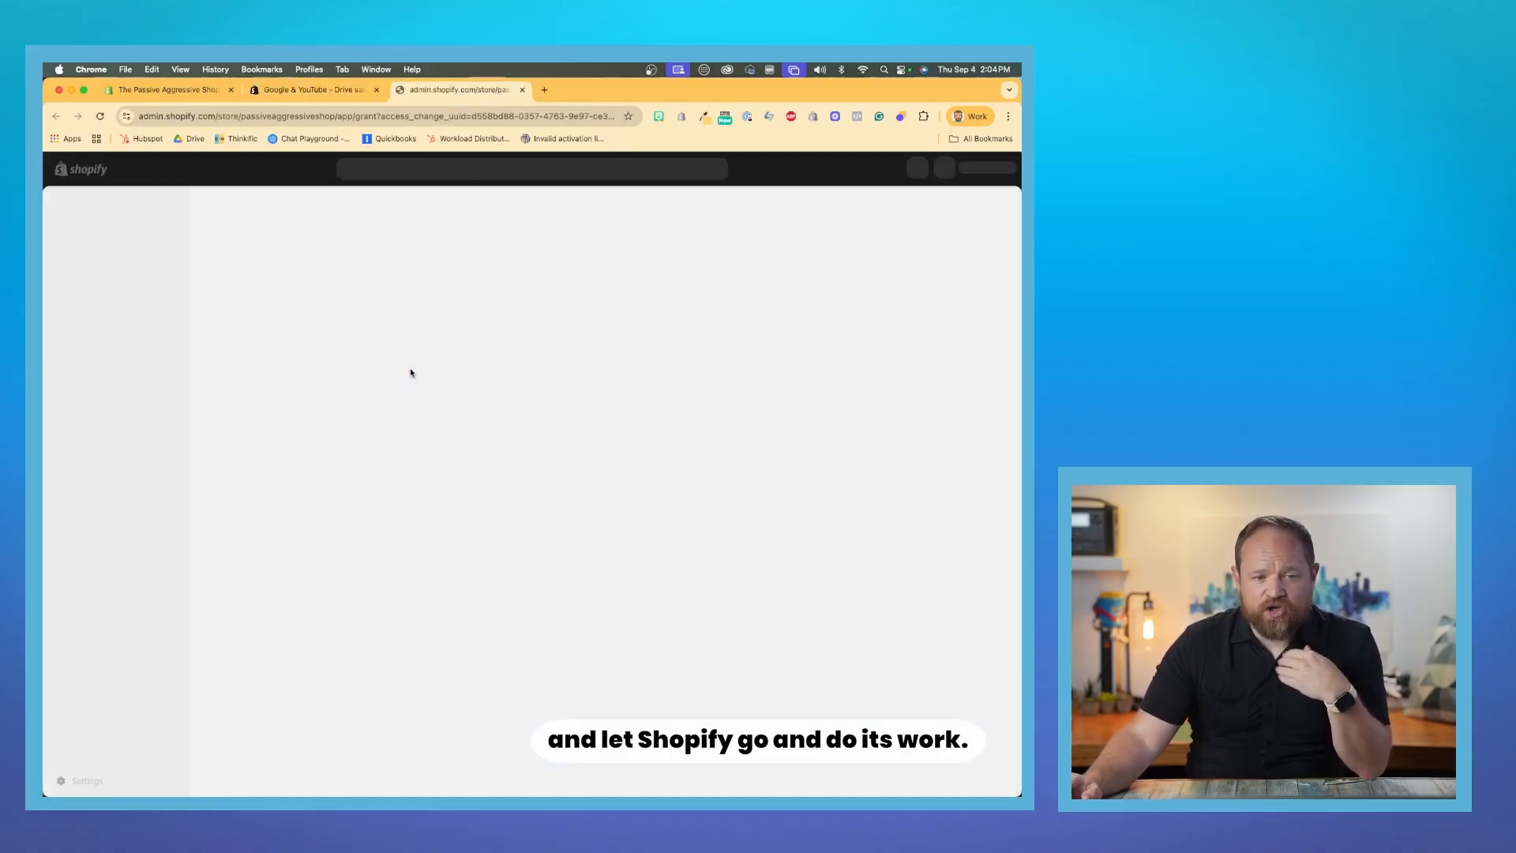
left_click(770, 453)
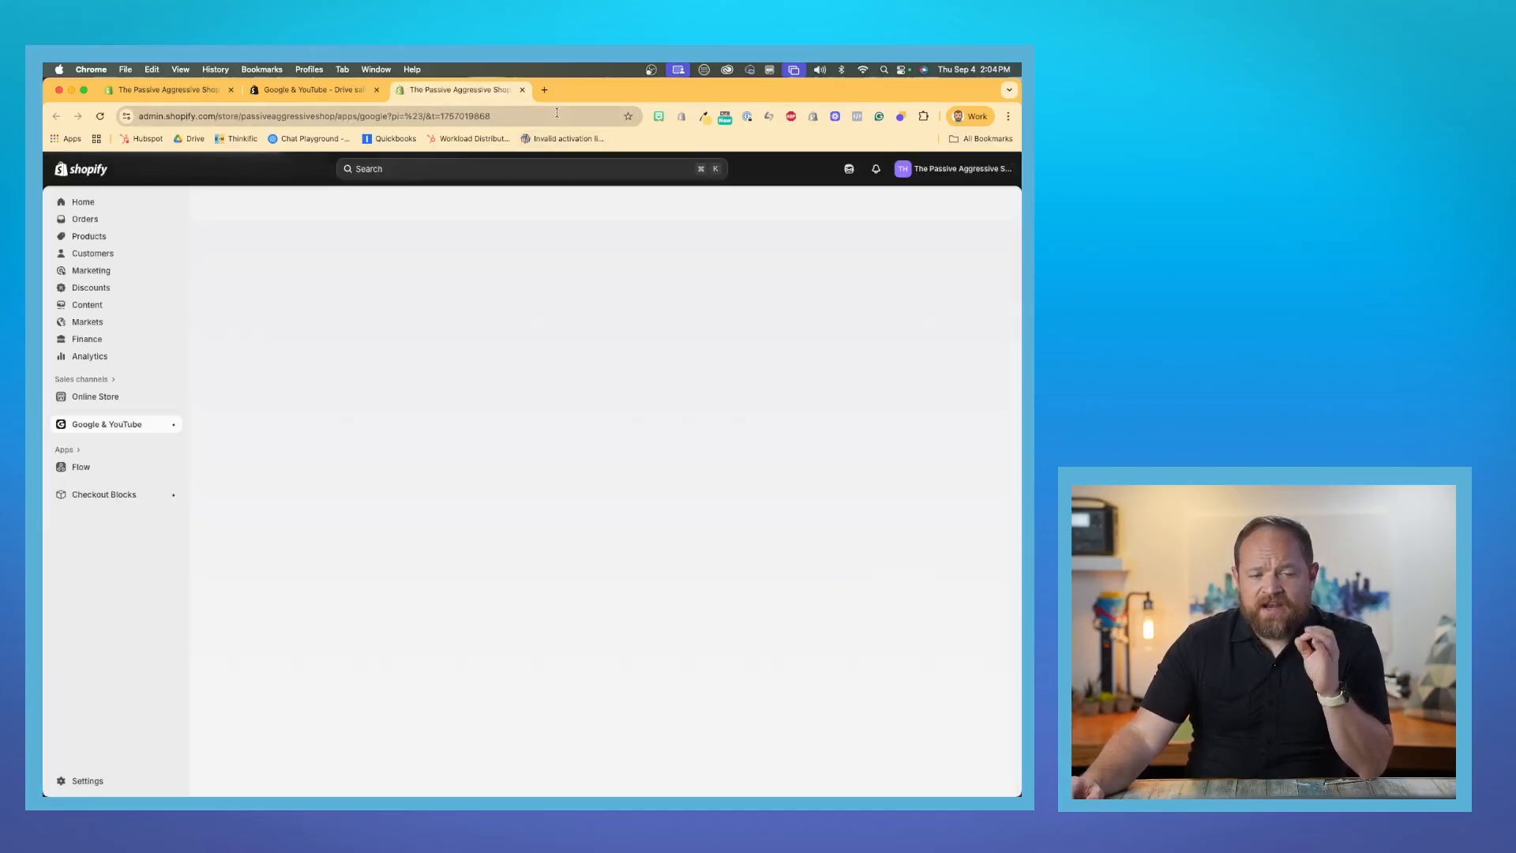
- Open google.com/analytics in a new browser tab and sign in to Analytics
left_click(544, 89)
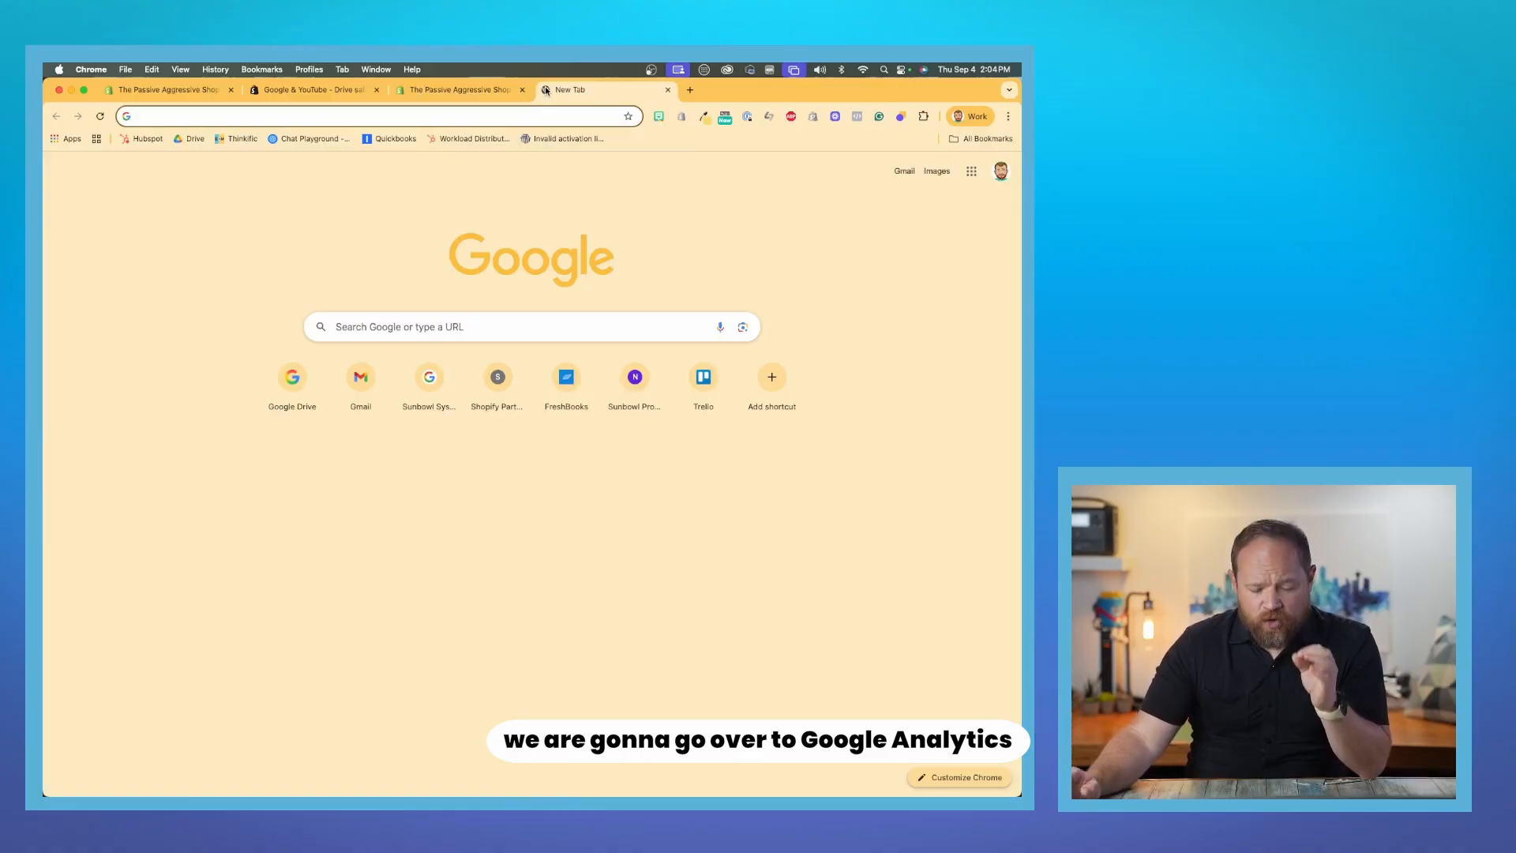
type("google.com/ana")
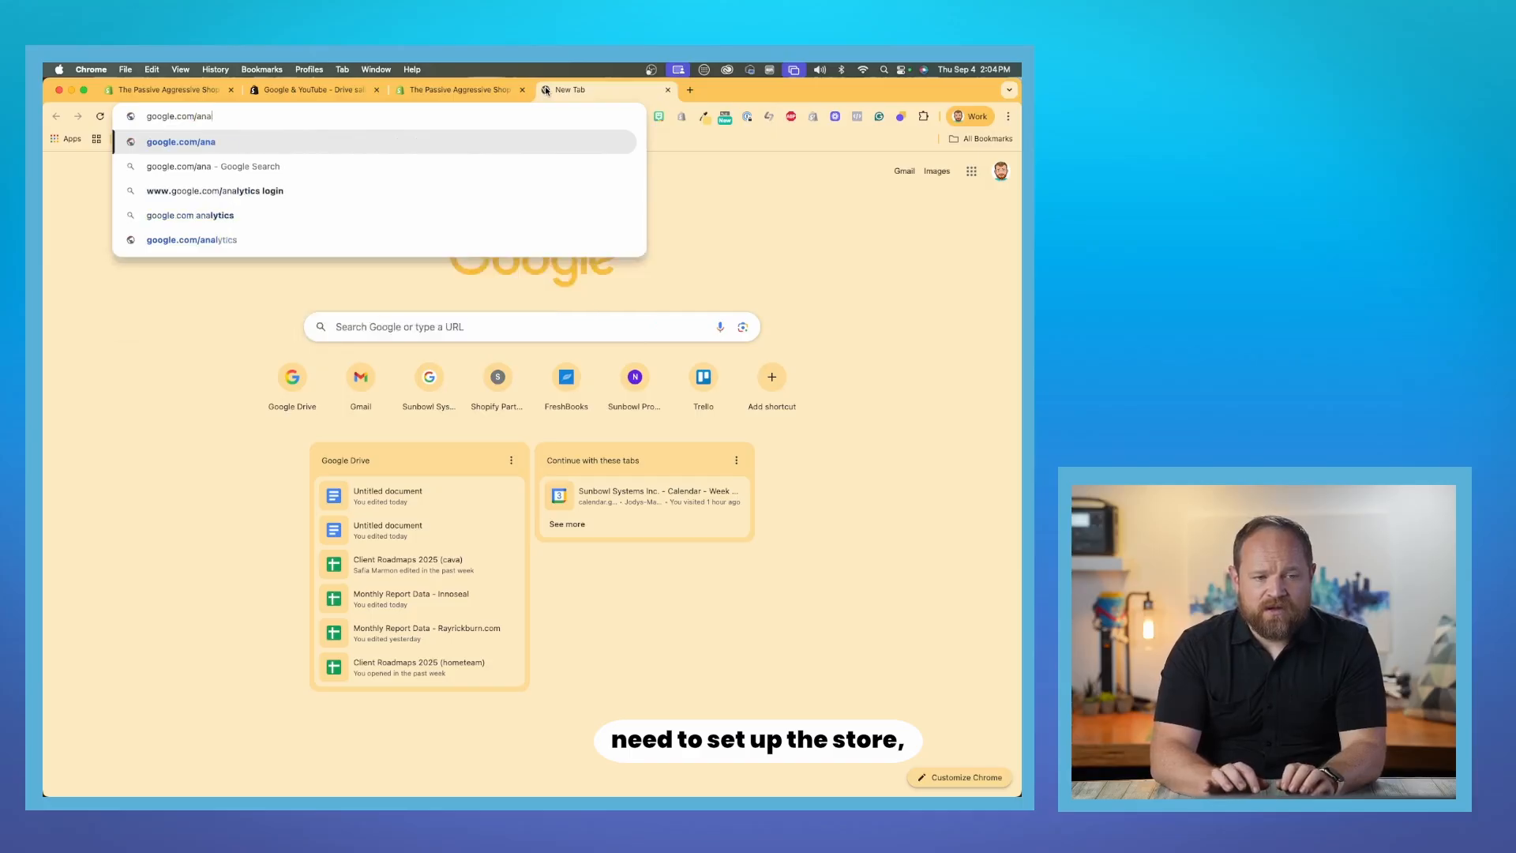
type("l")
key("BackSpace")
key("BackSpace")
key("BackSpace")
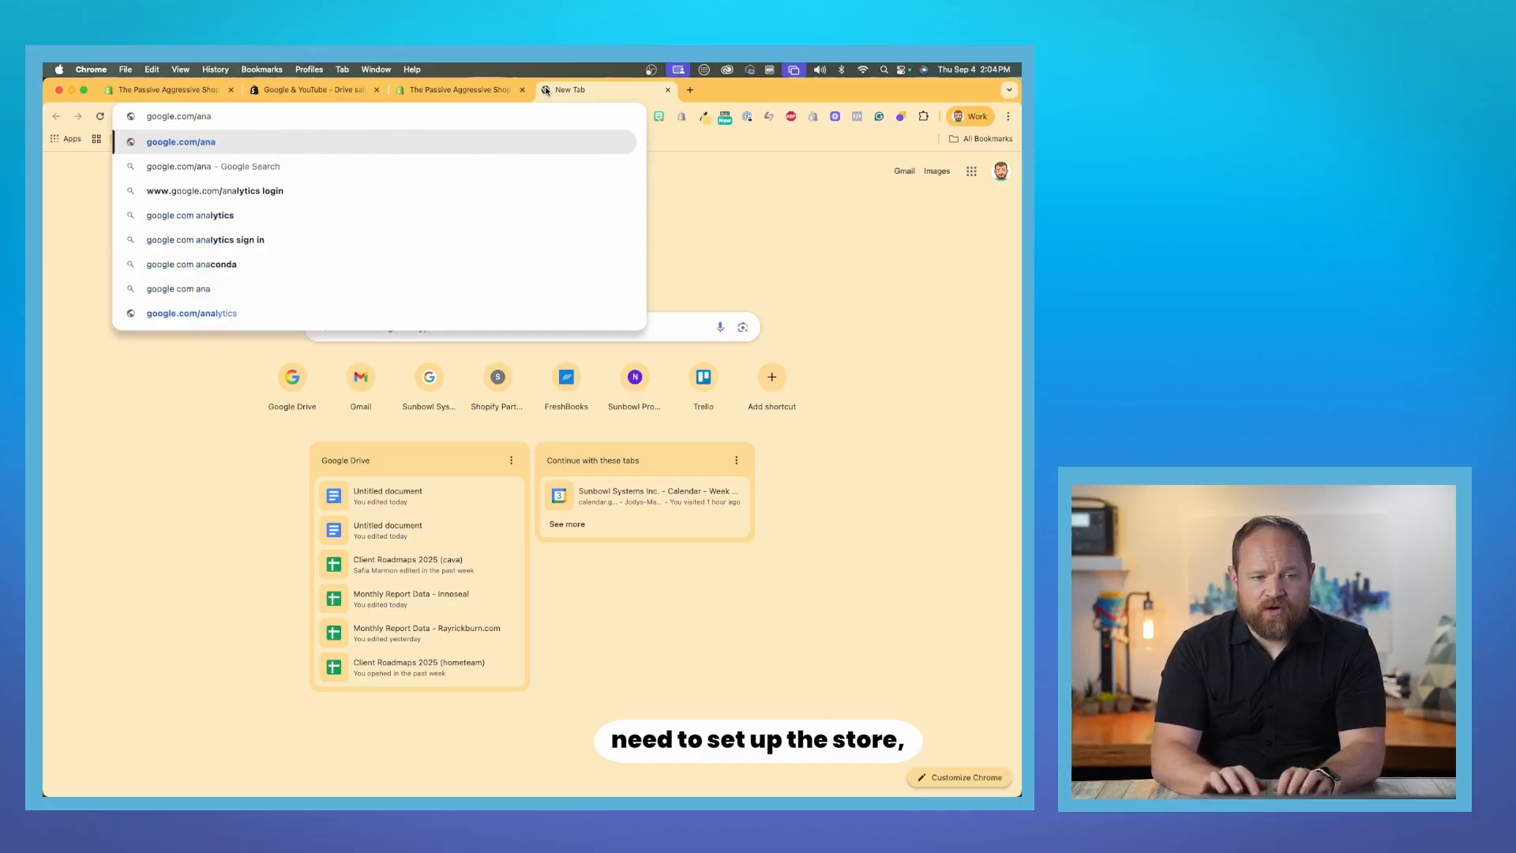
type("nalytics")
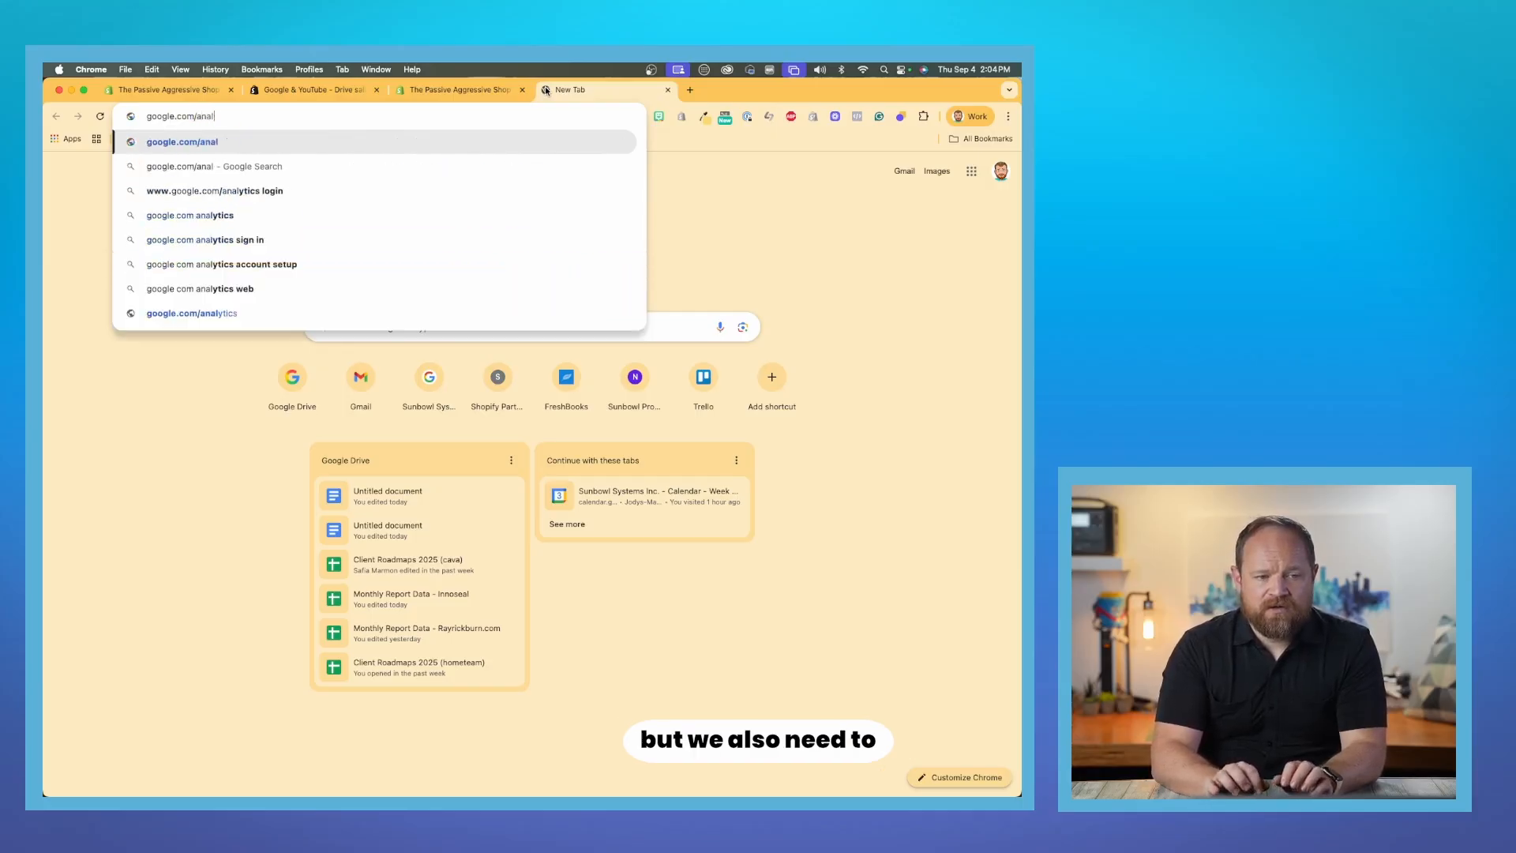
key("Return")
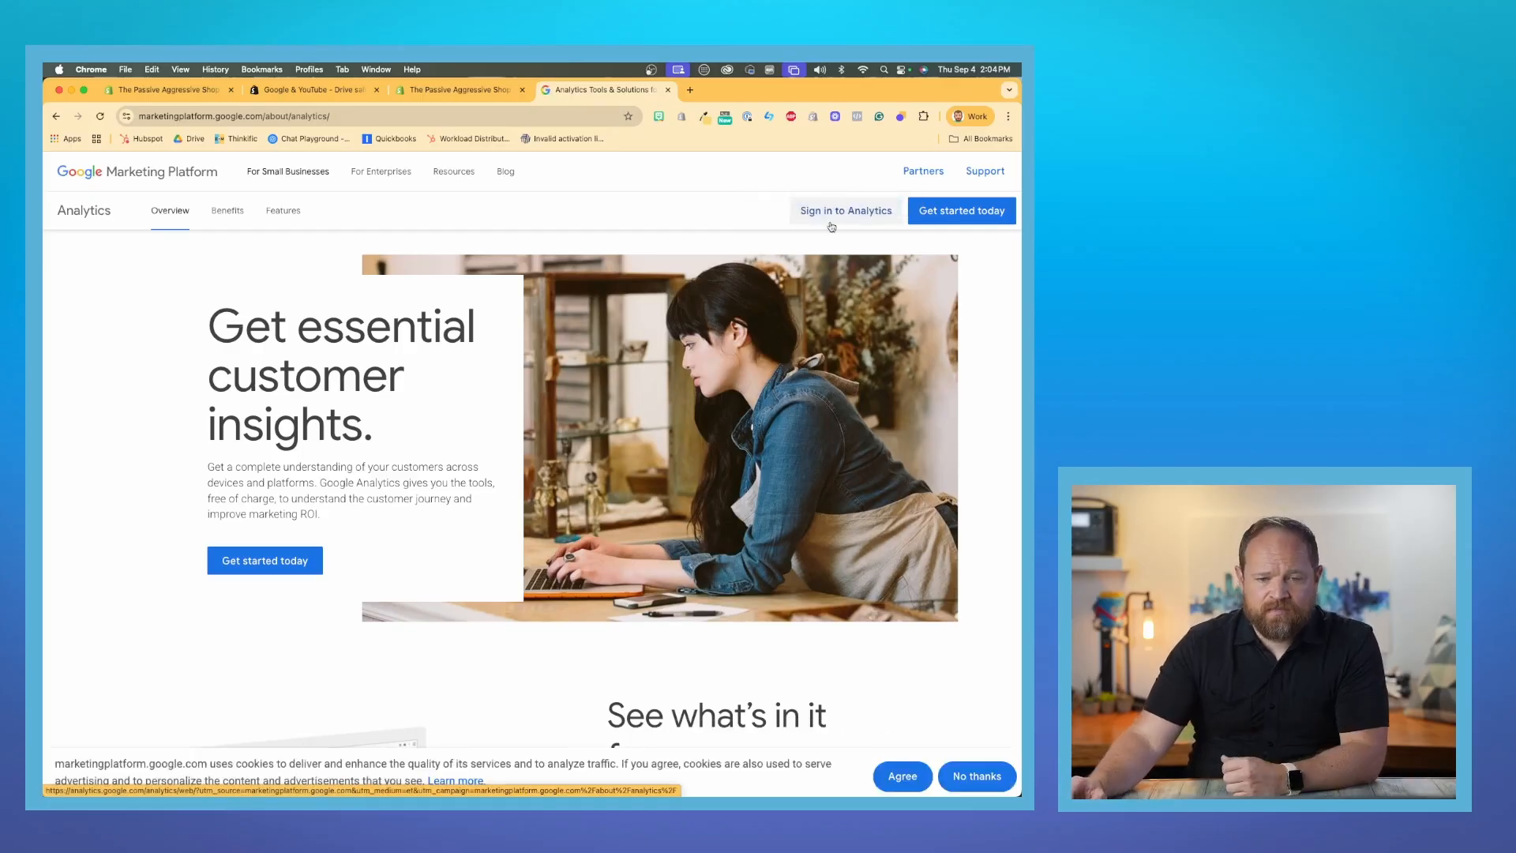
left_click(835, 209)
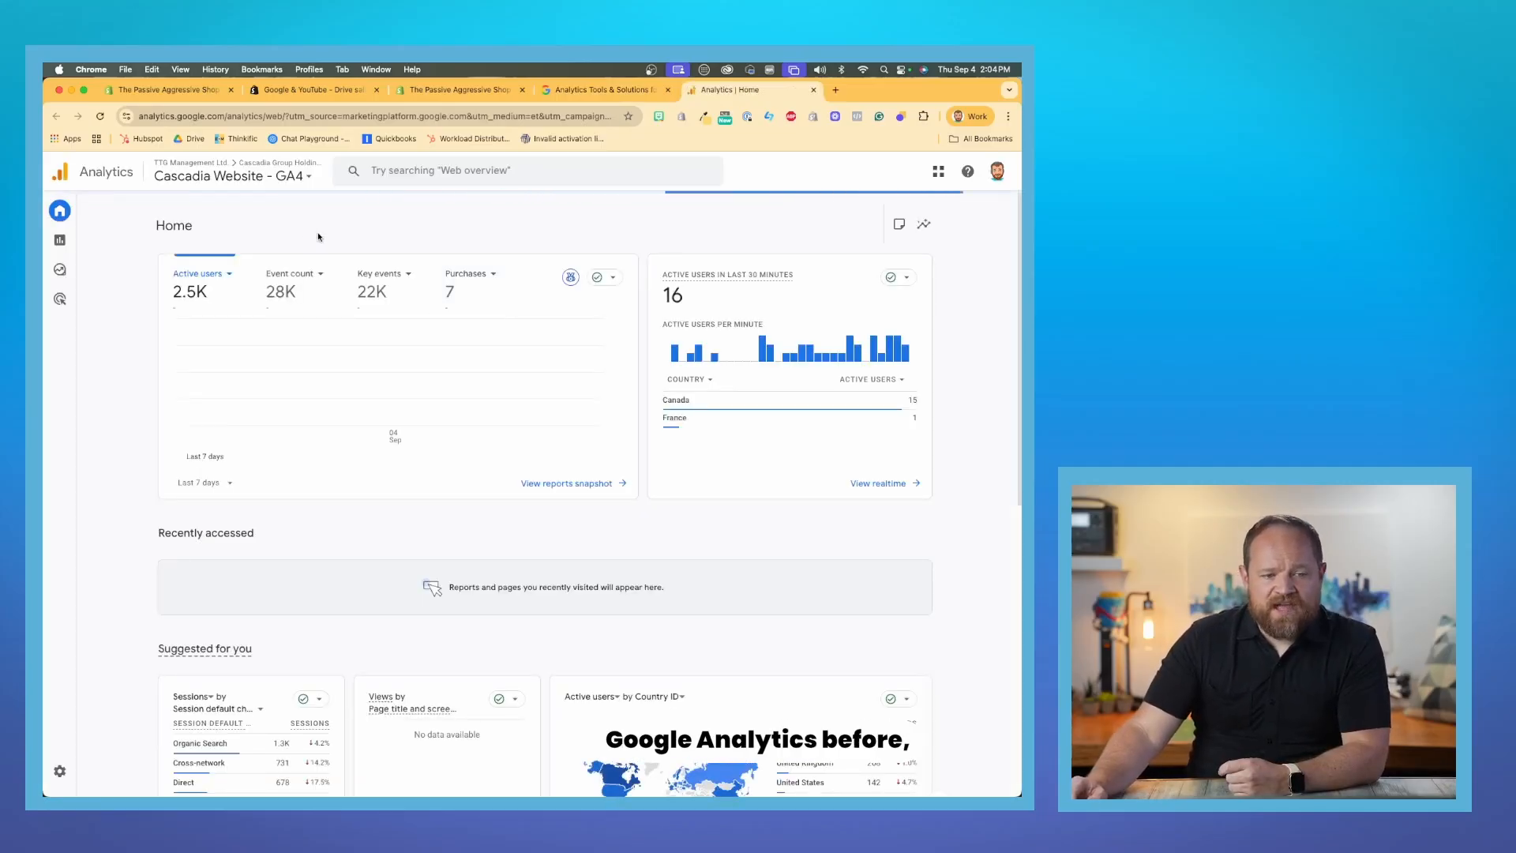
left_click(261, 180)
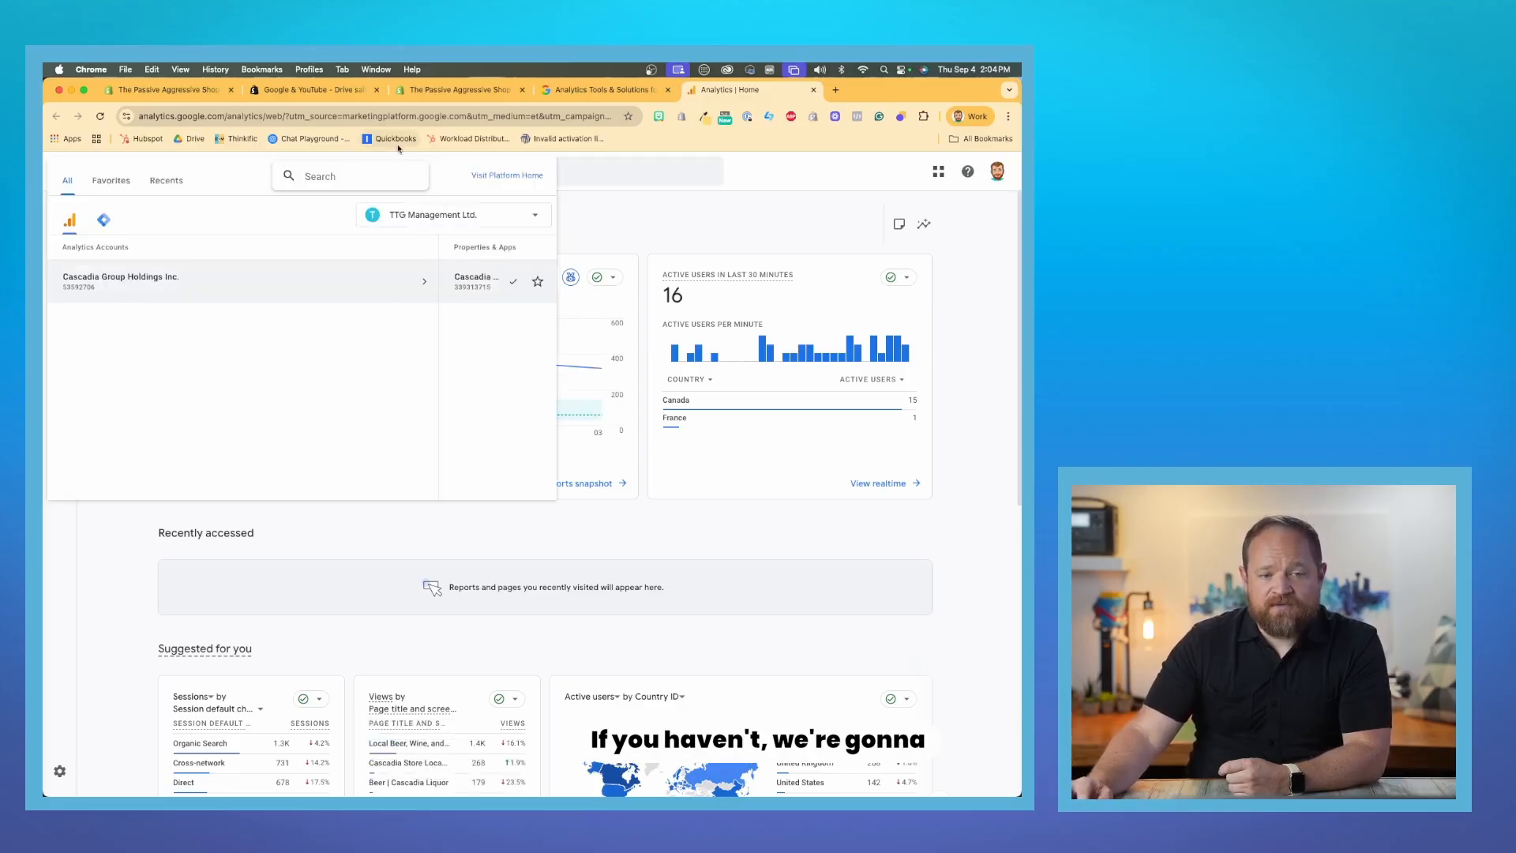
left_click(586, 194)
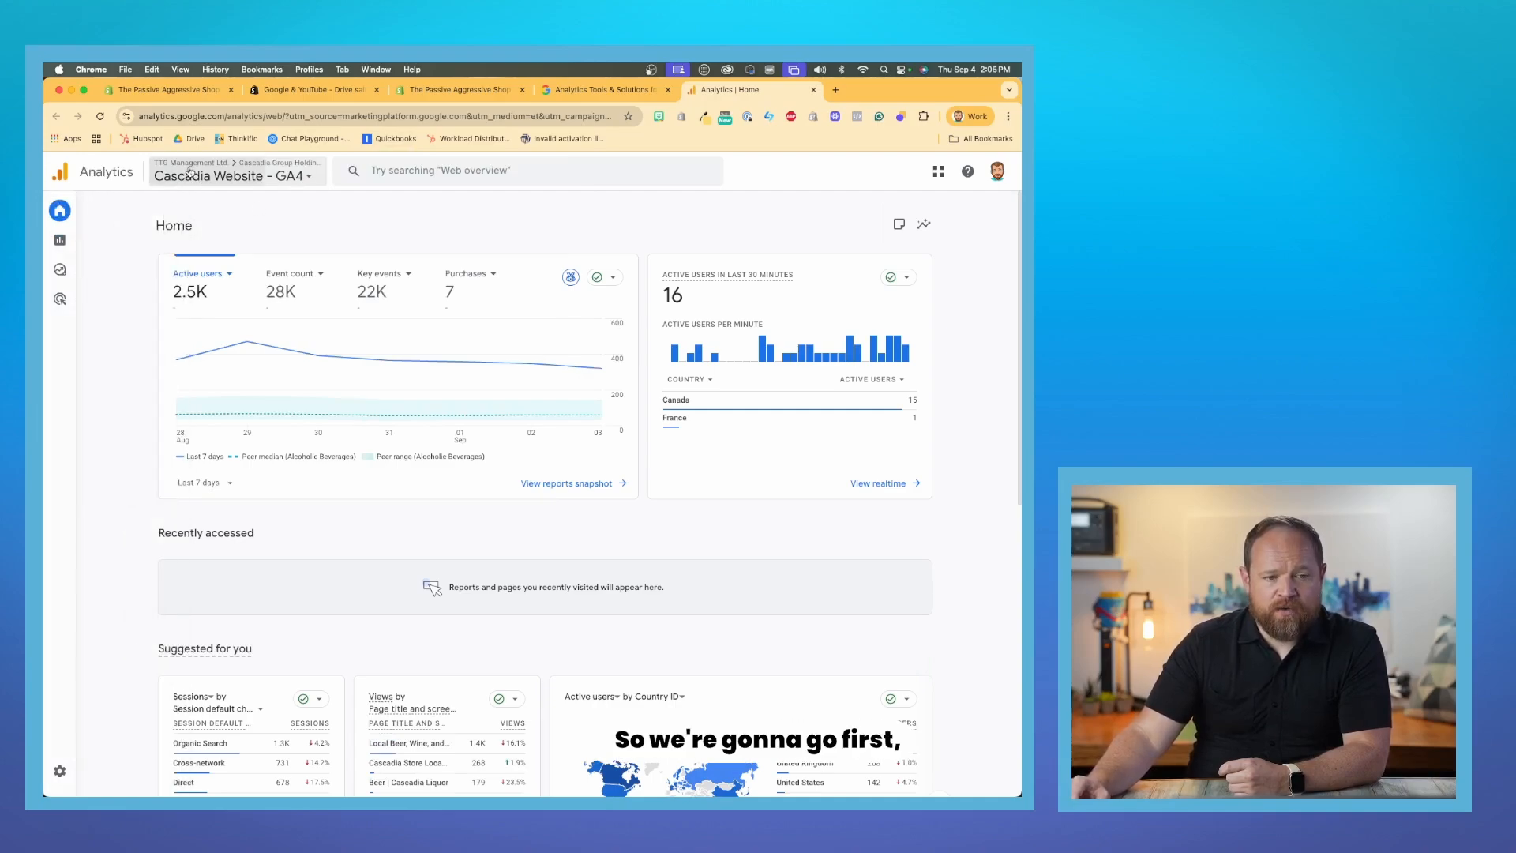
left_click(237, 176)
left_click(470, 217)
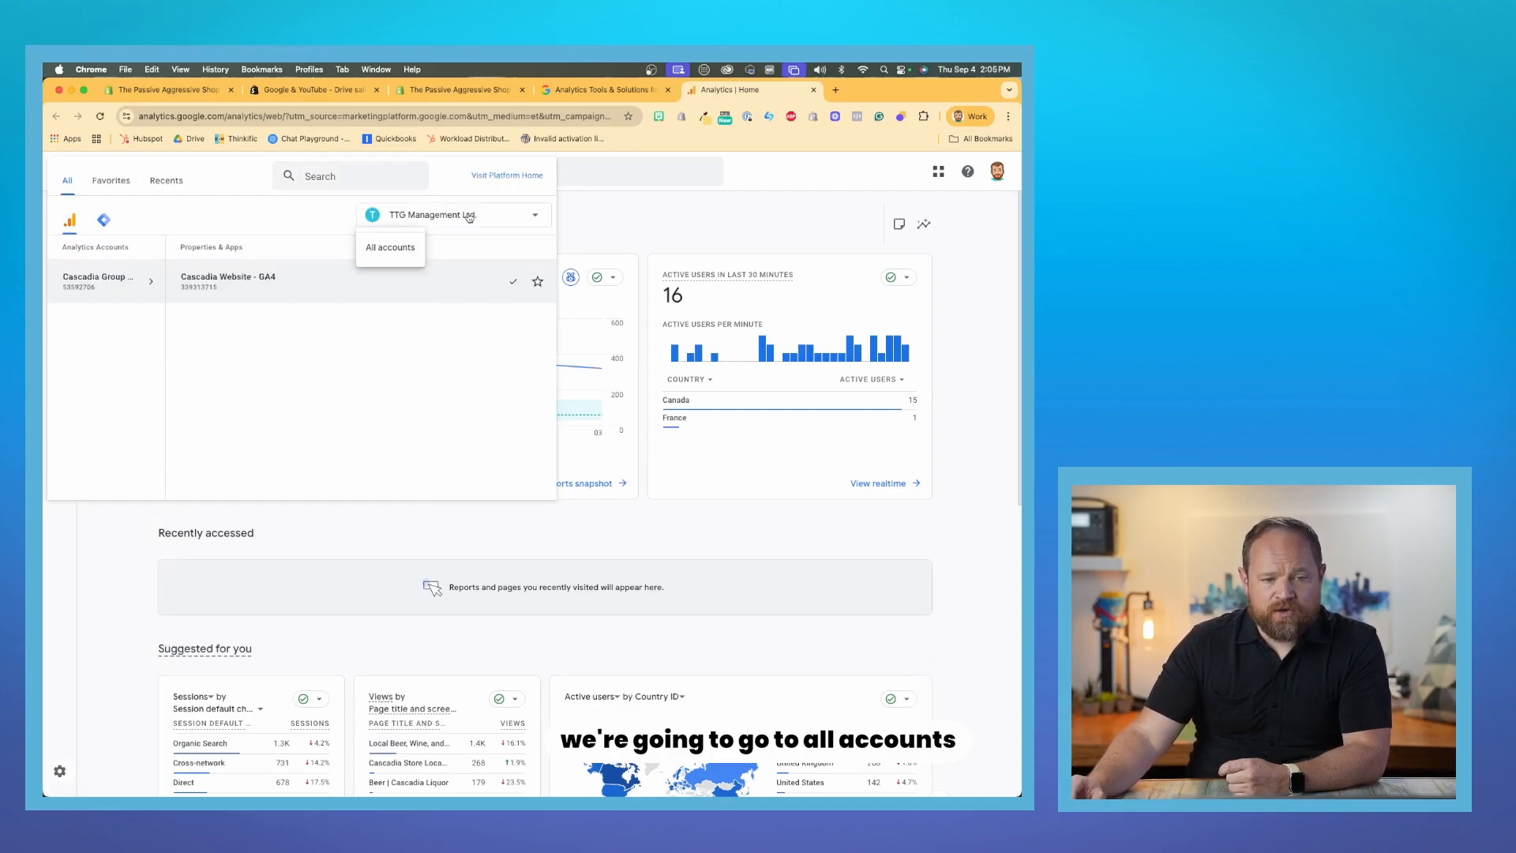
left_click(399, 245)
left_click(605, 191)
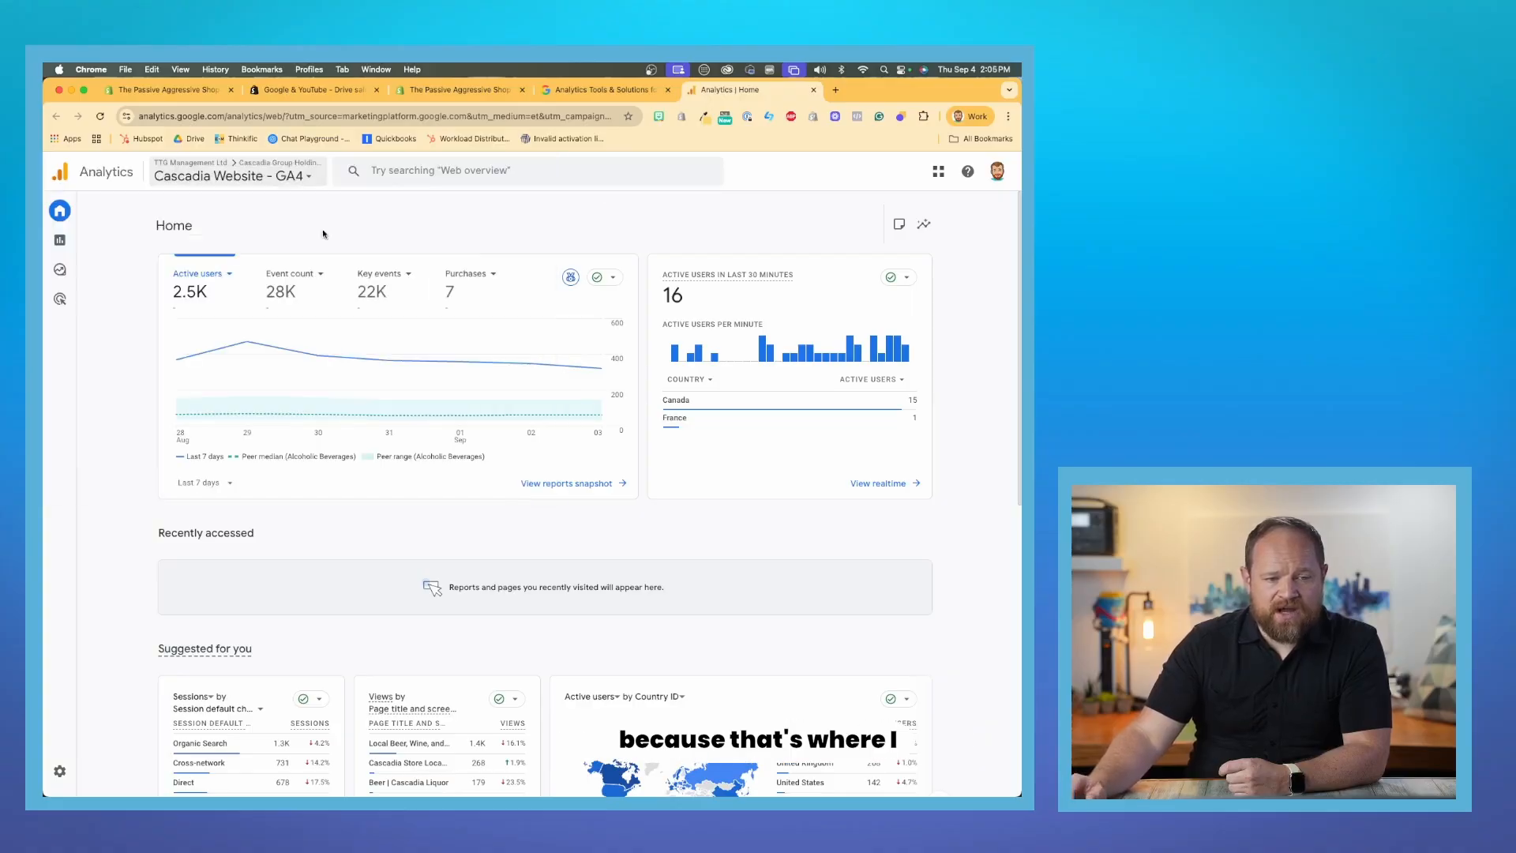
left_click(198, 179)
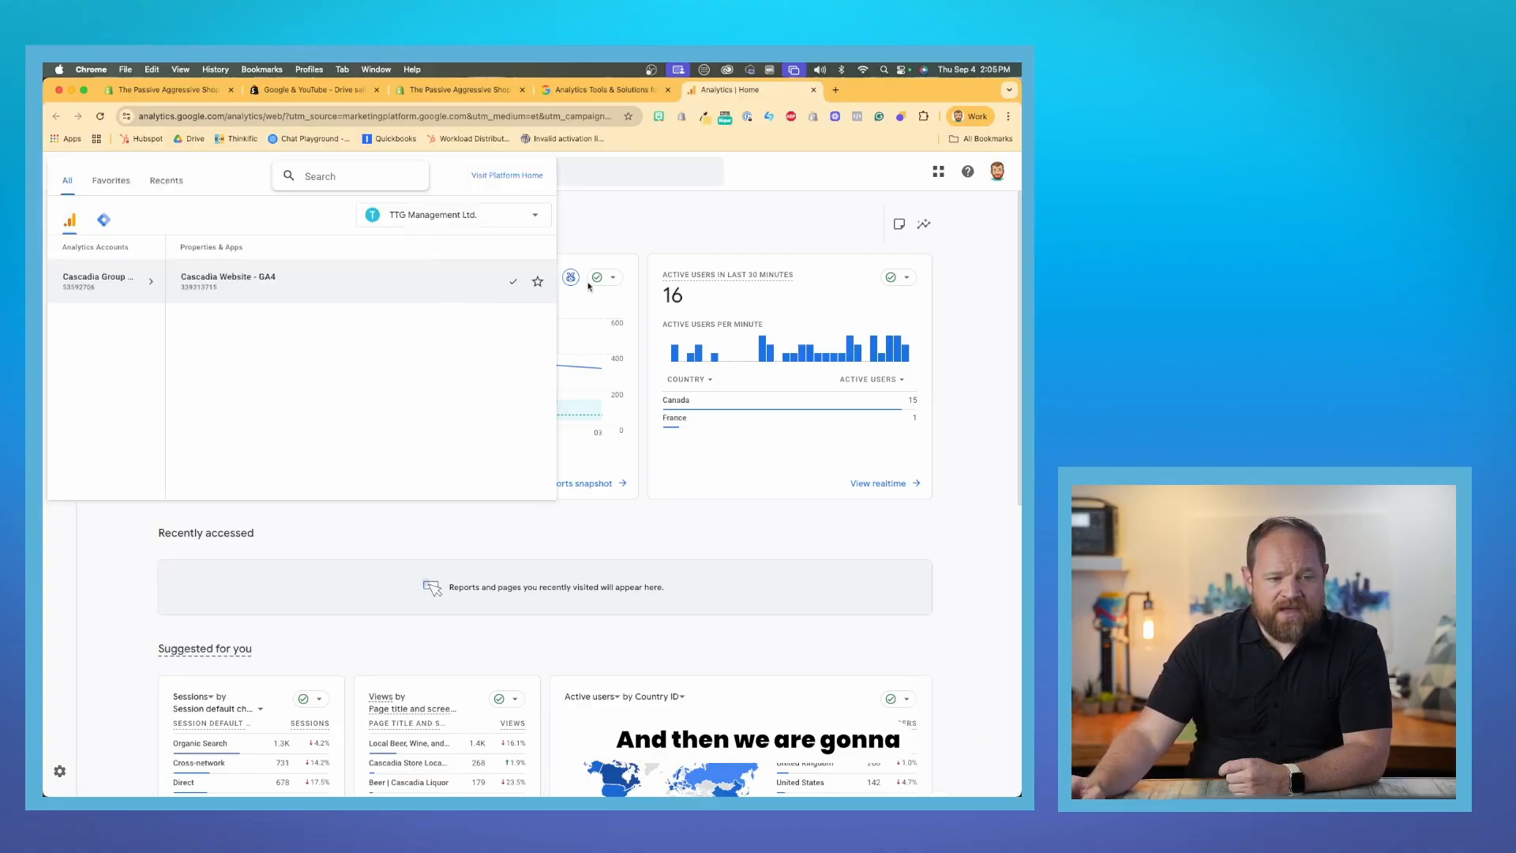
left_click(619, 231)
- Start creating a new Analytics account from the admin settings
mouse_move(45, 707)
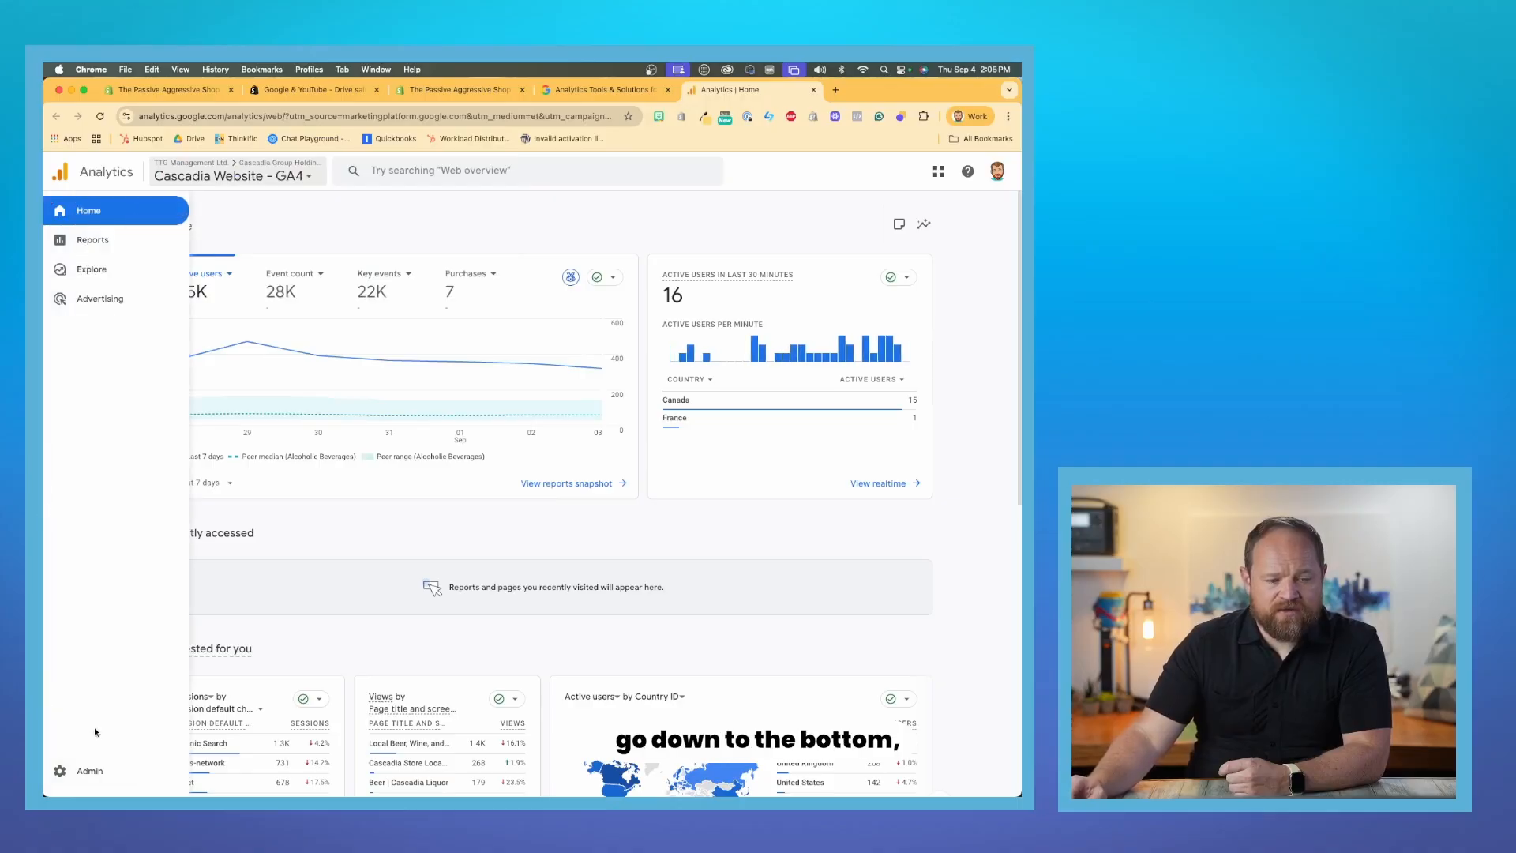
left_click(82, 767)
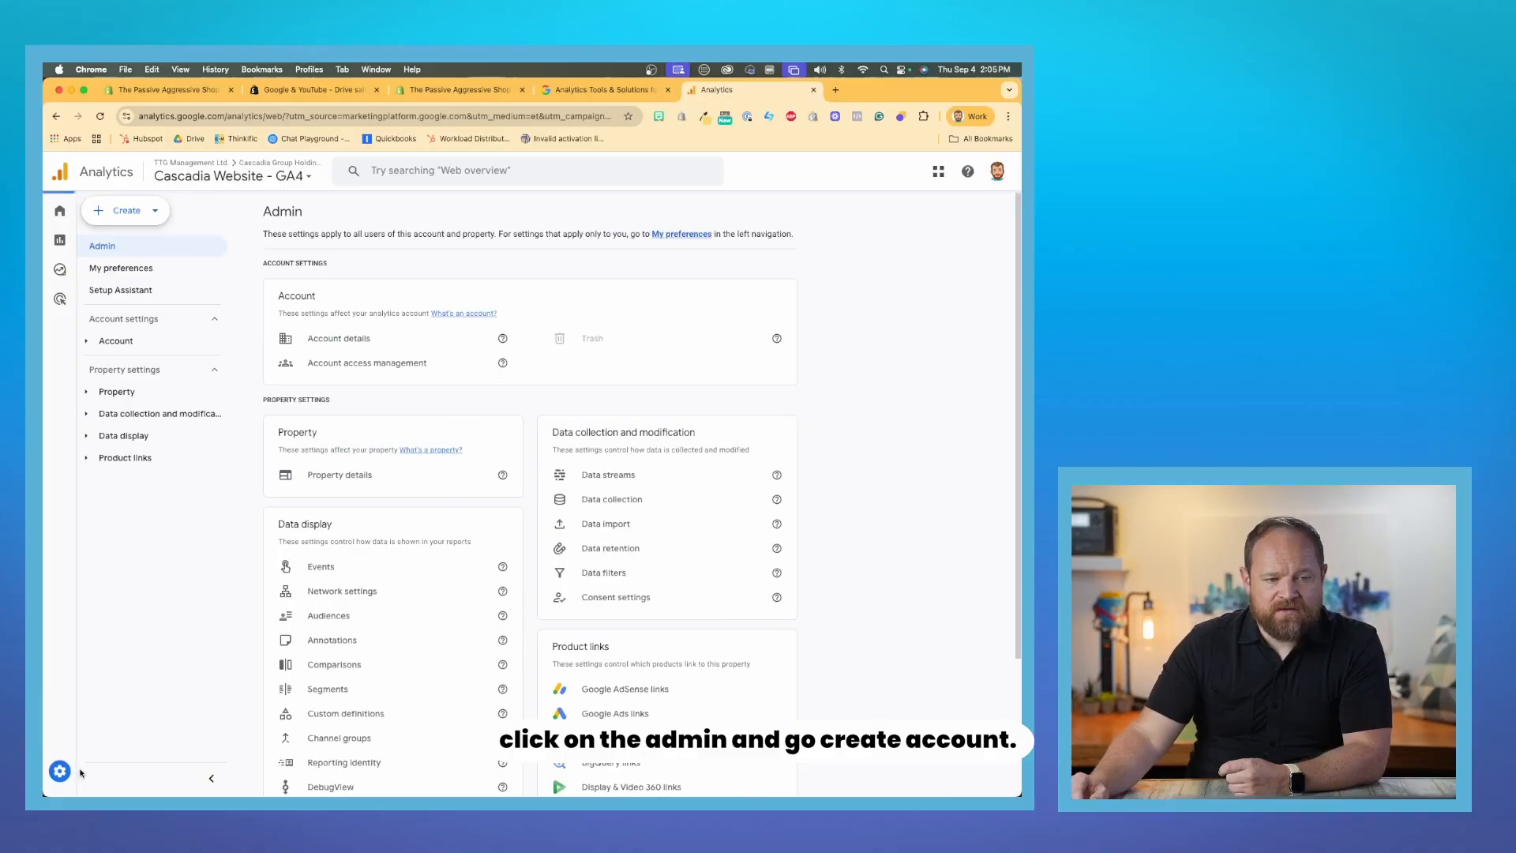
left_click(126, 210)
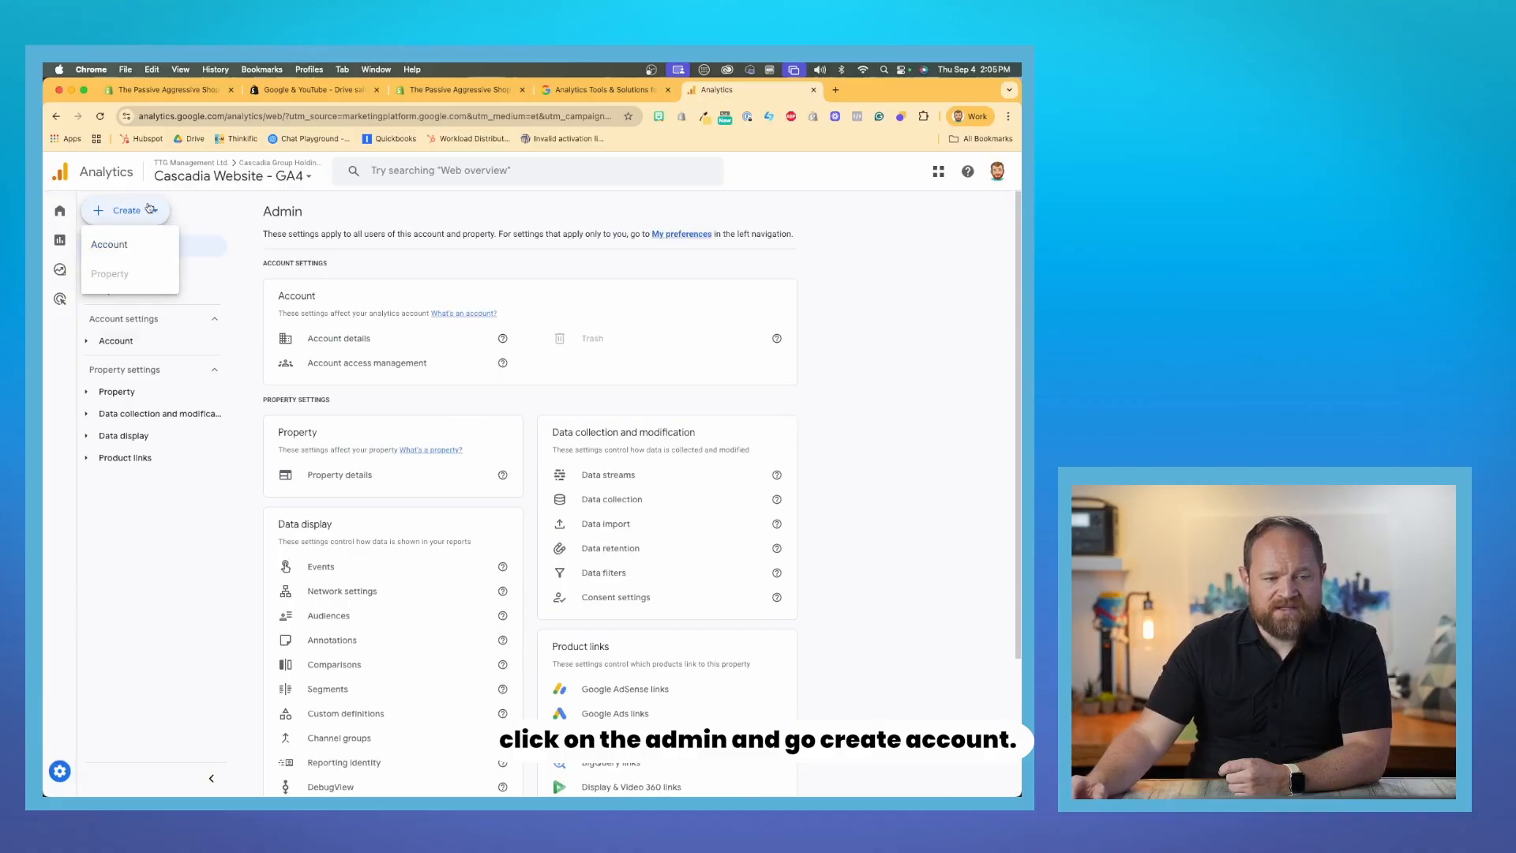
left_click(140, 245)
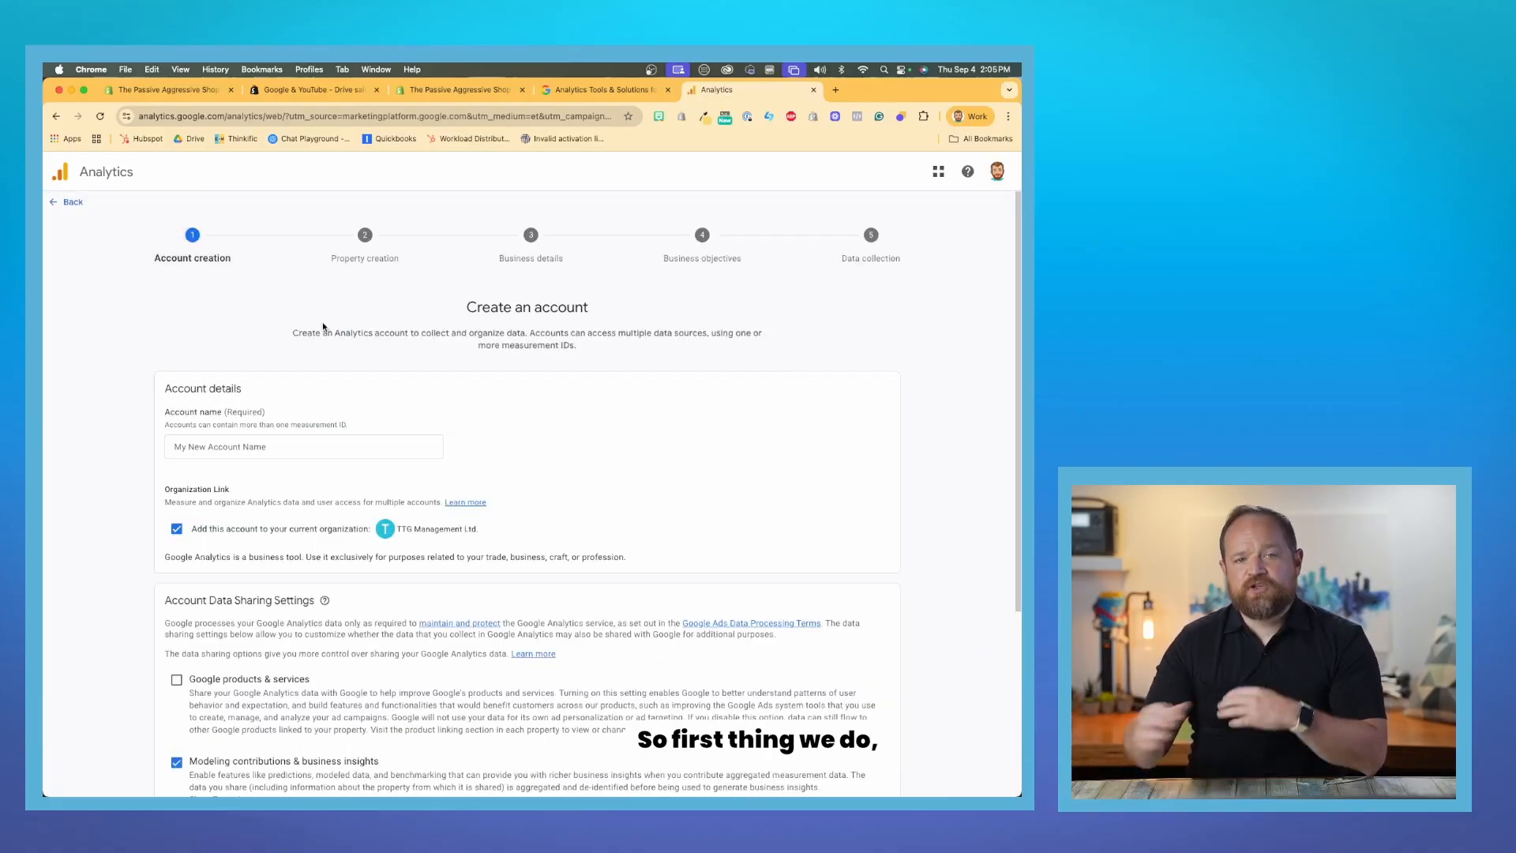
- Name the new account "Passive Aggressive Shop ( Online Store )"
left_click(250, 440)
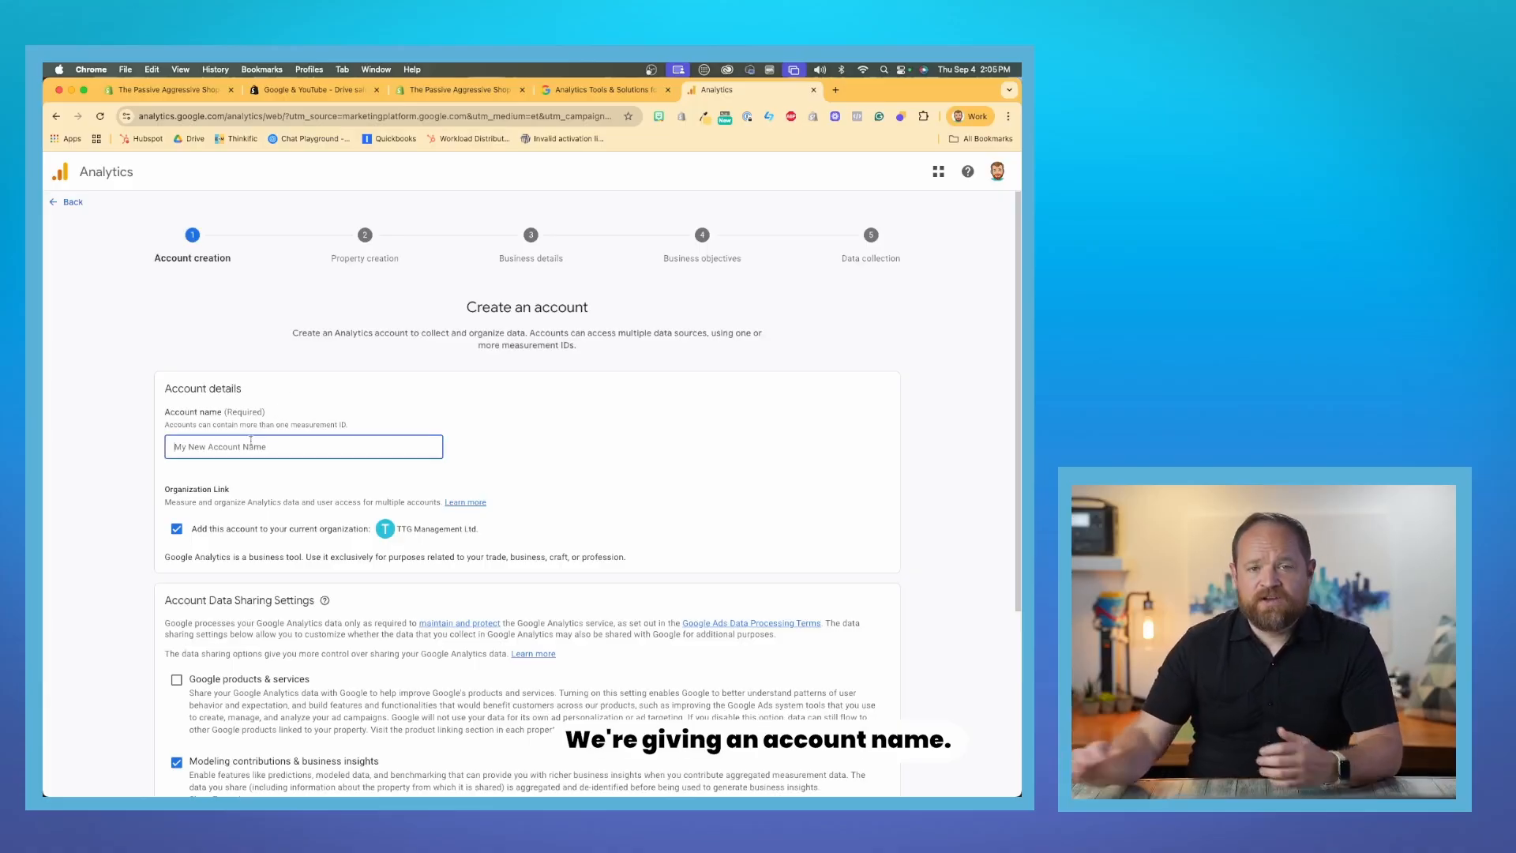
type("Passivce ")
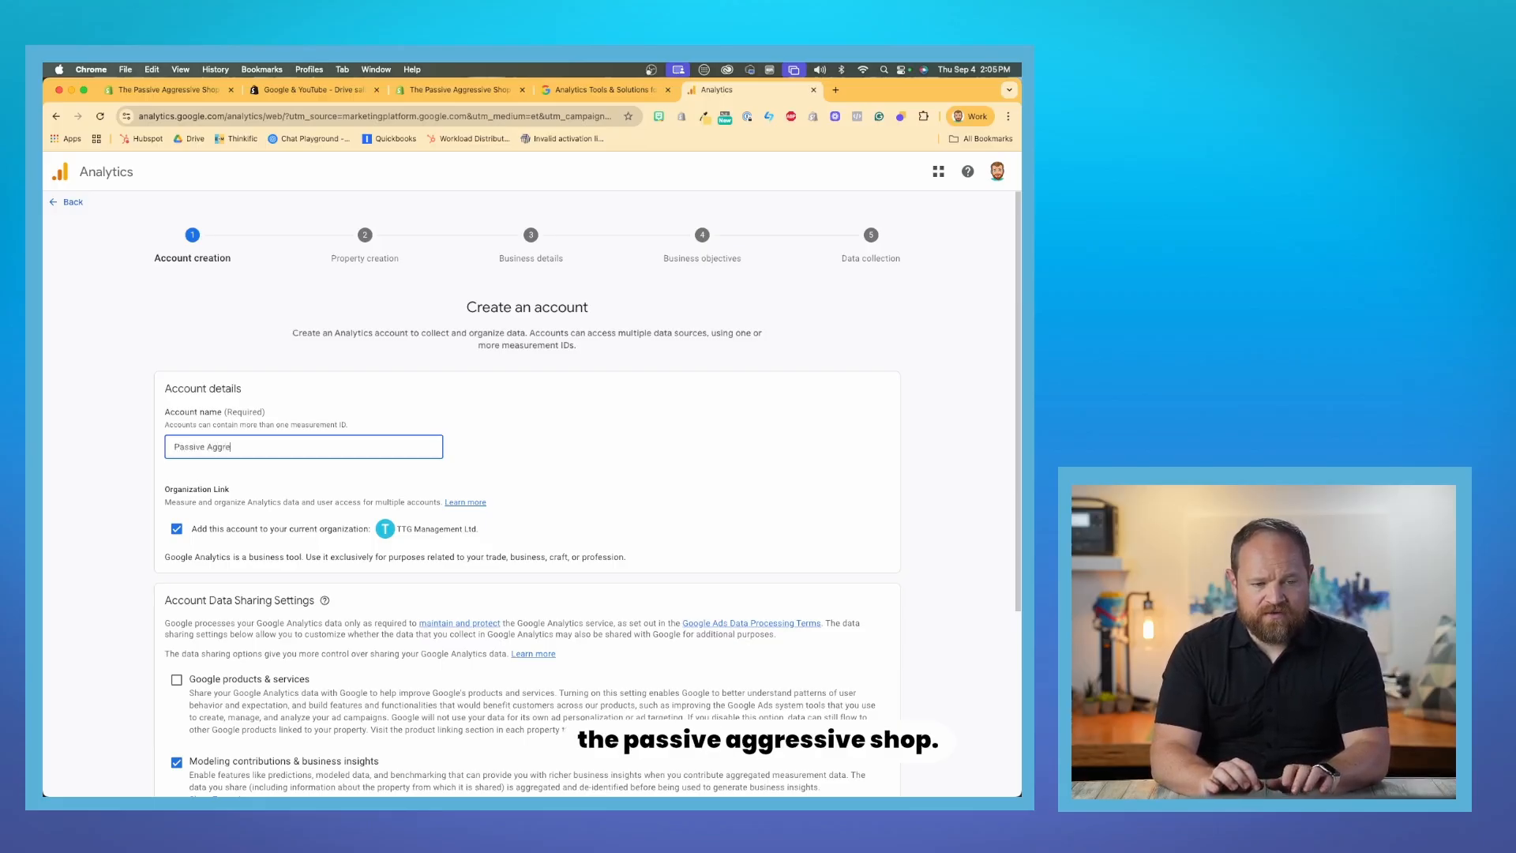
type("Aggressive Shop")
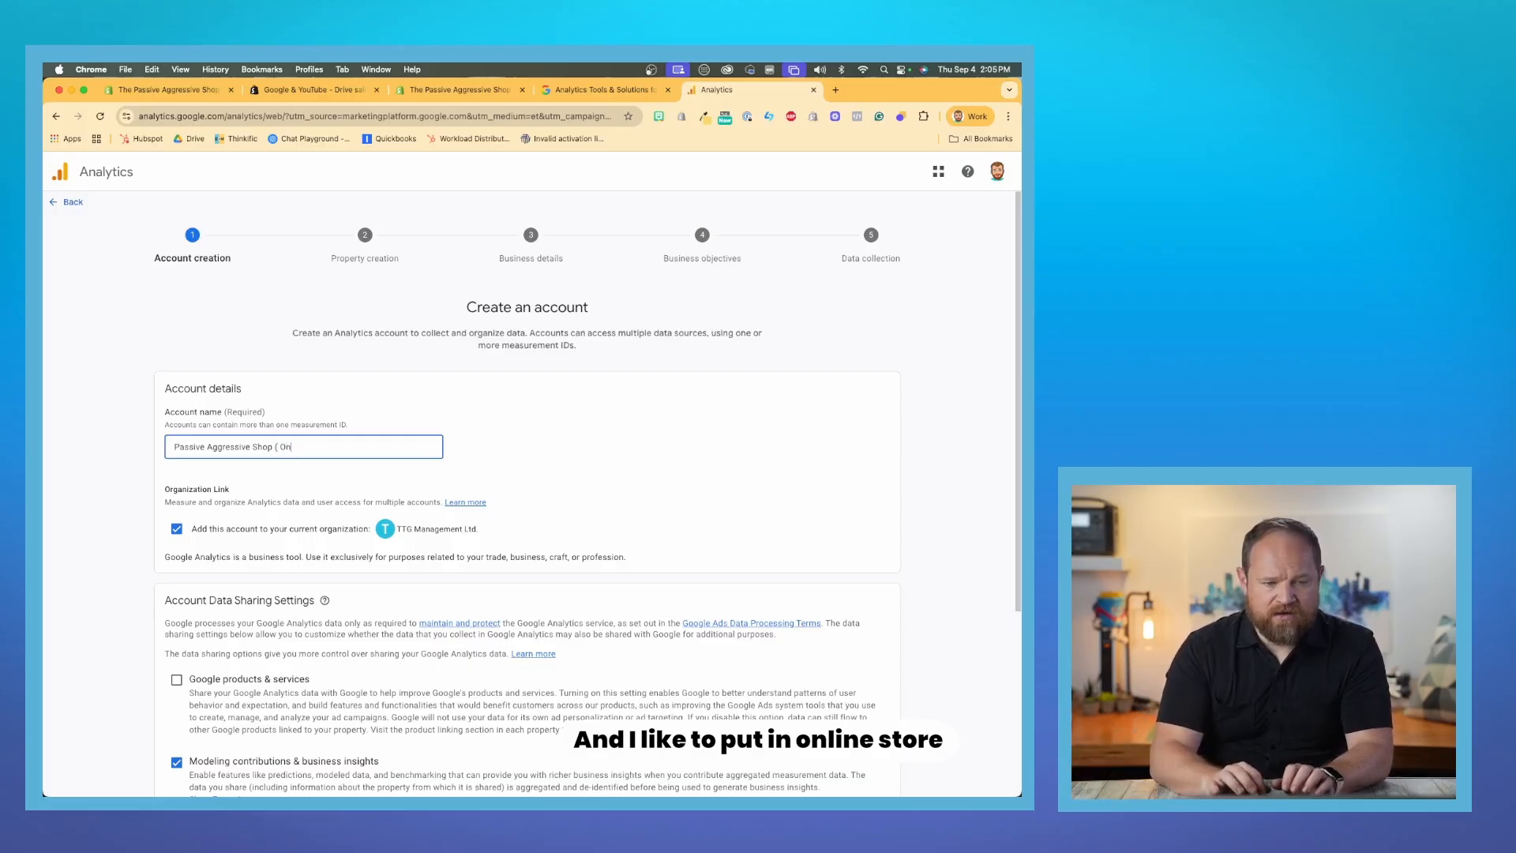
type(" ( Online Store")
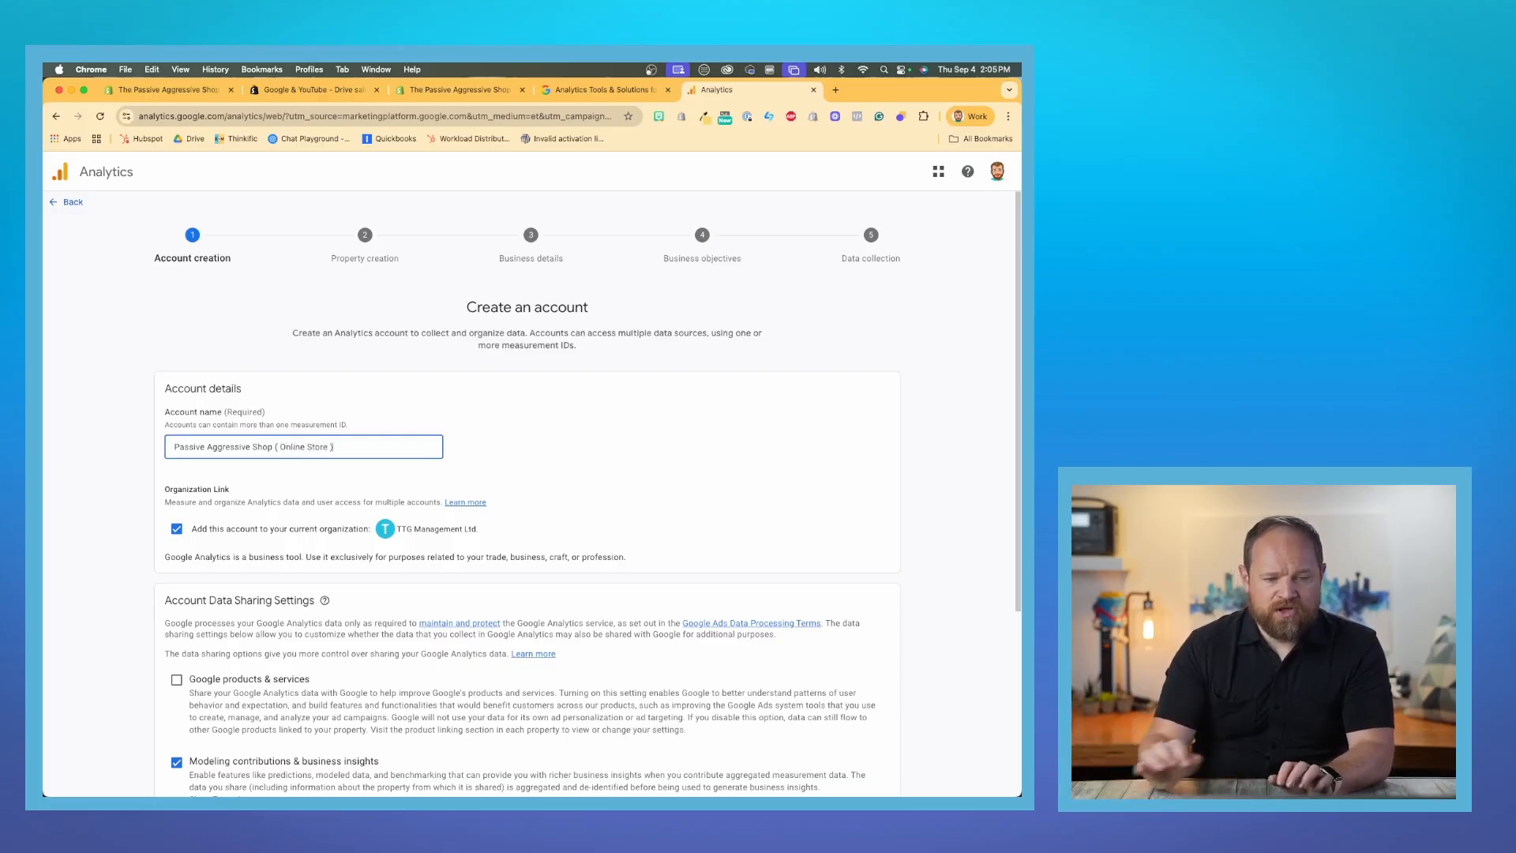
- Opt out of adding the account to the current organization, review the data sharing settings, and continue to property creation
left_click(362, 339)
scroll(363, 339, "down", 3)
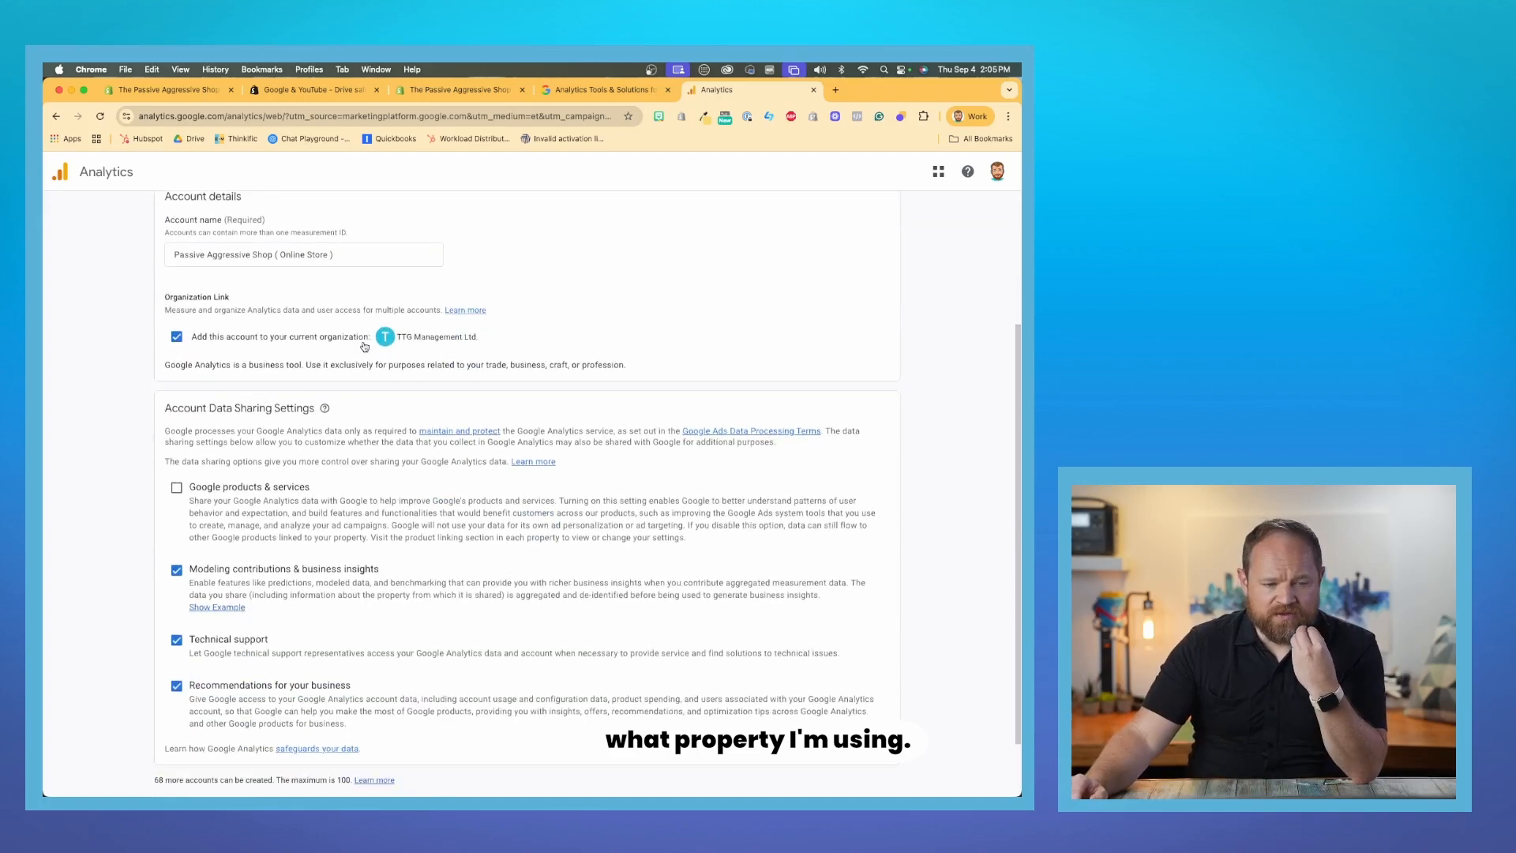
scroll(364, 347, "down", 1)
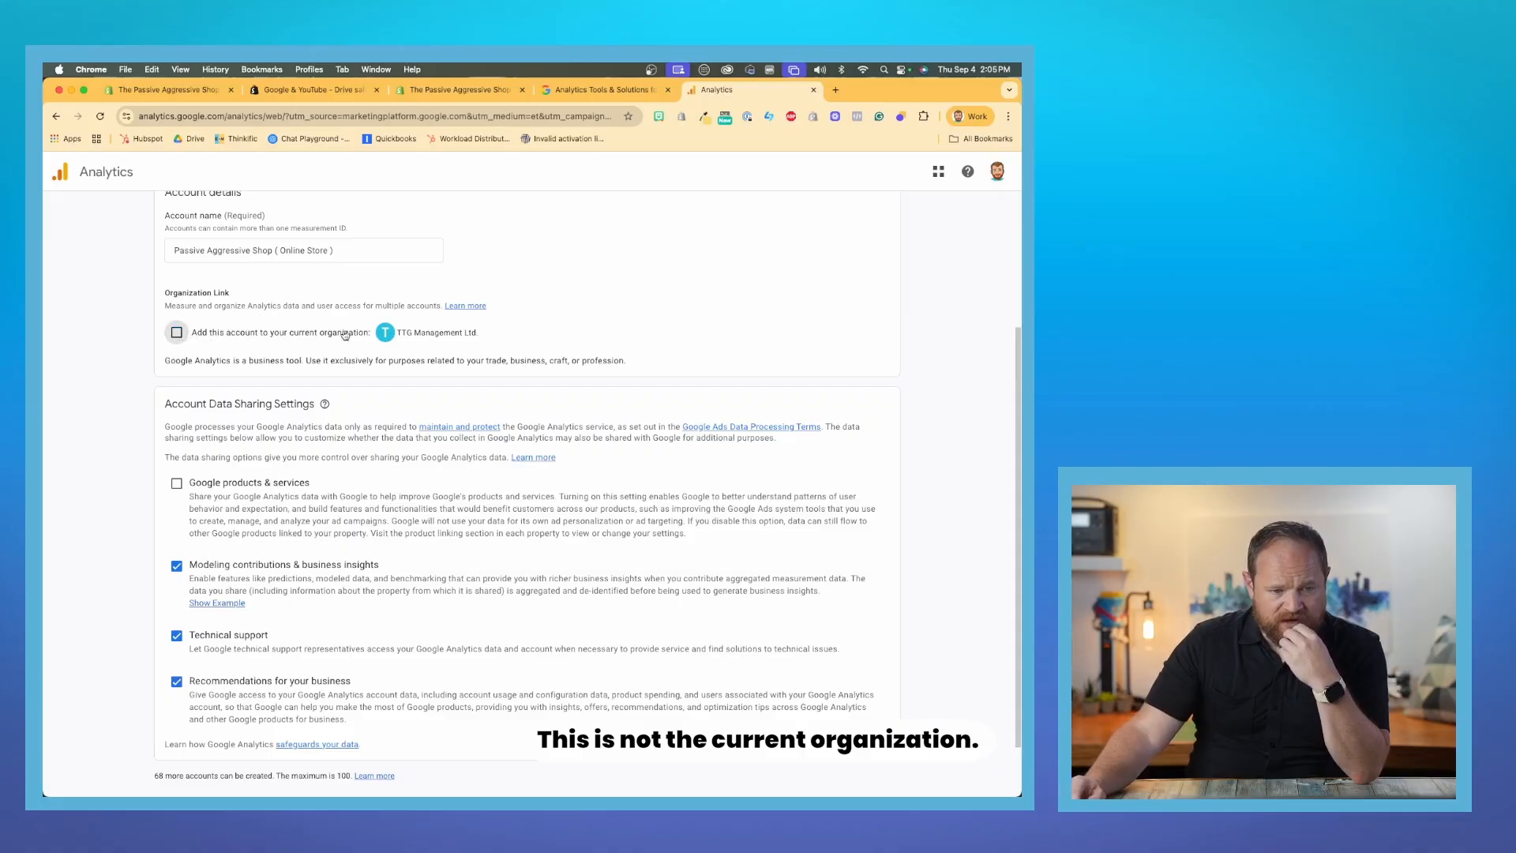
scroll(320, 358, "down", 1)
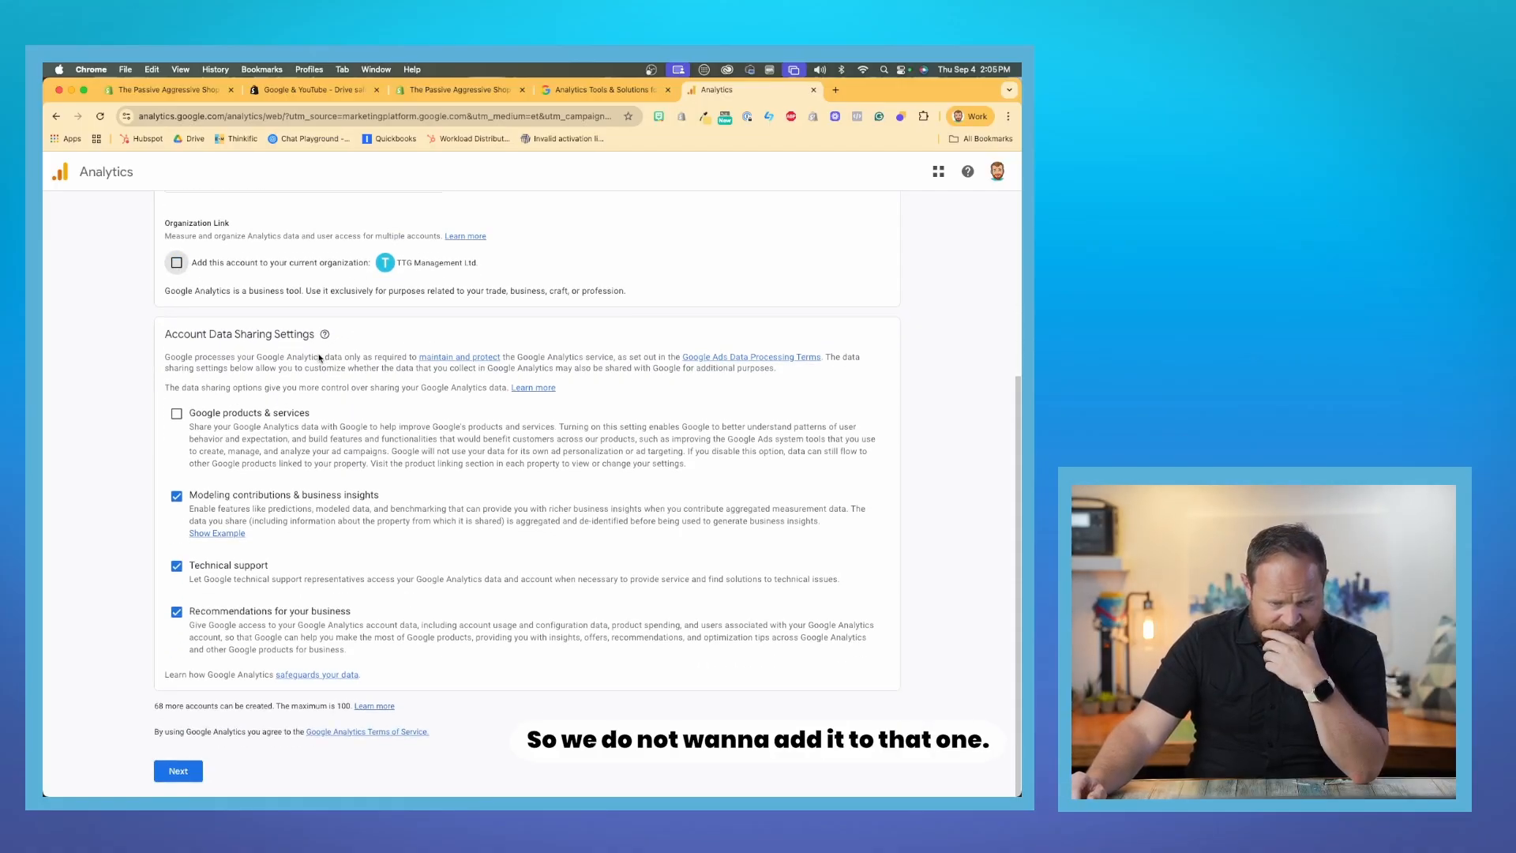
scroll(300, 379, "up", 1)
scroll(260, 411, "down", 1)
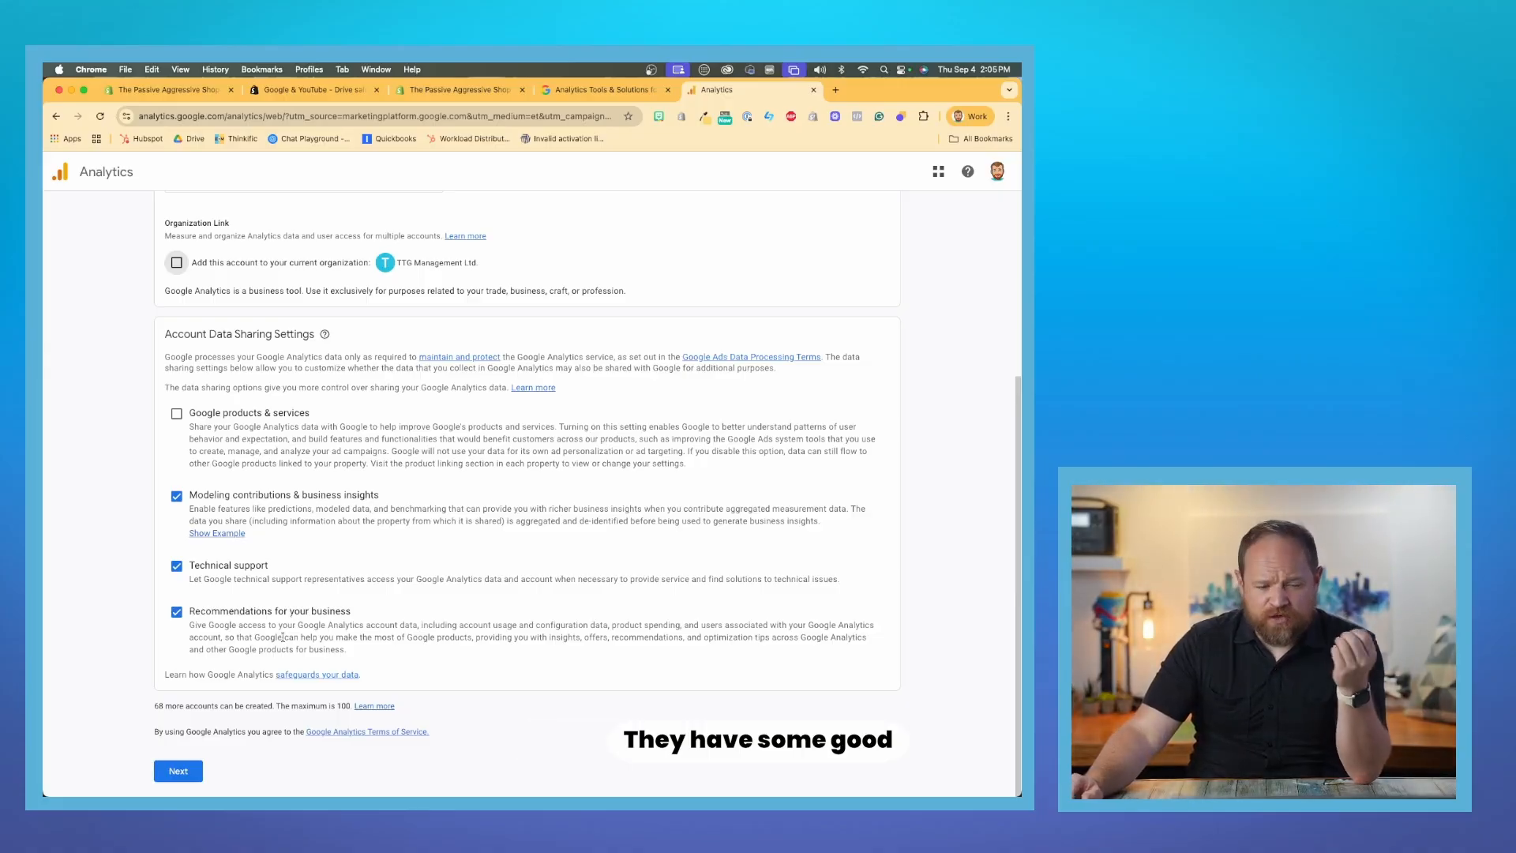
left_click(186, 769)
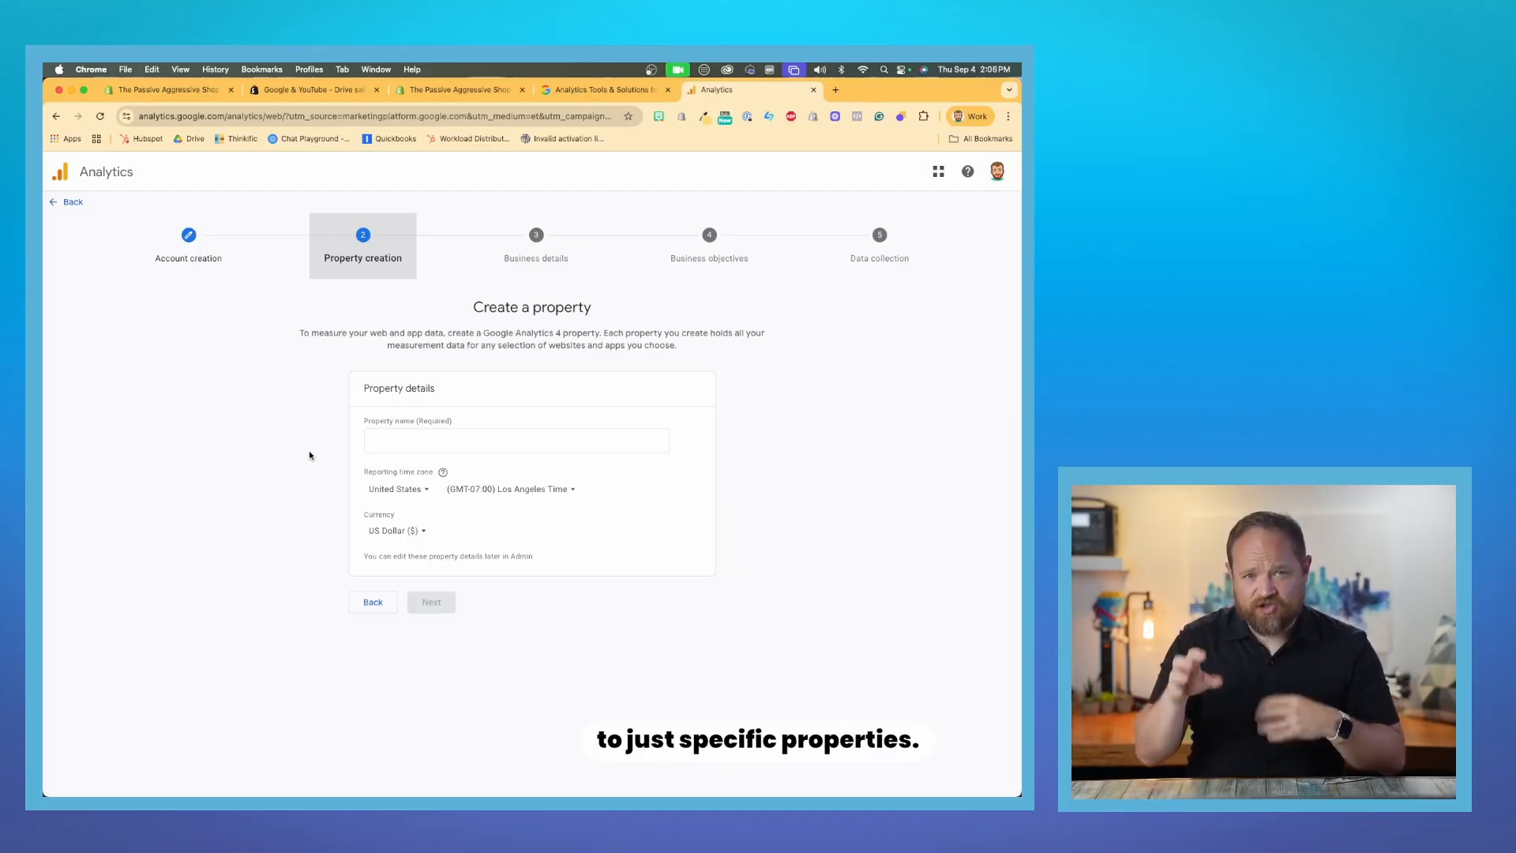
- Name the new property "Passiveaggressive.com ( Online Store )"
left_click(401, 442)
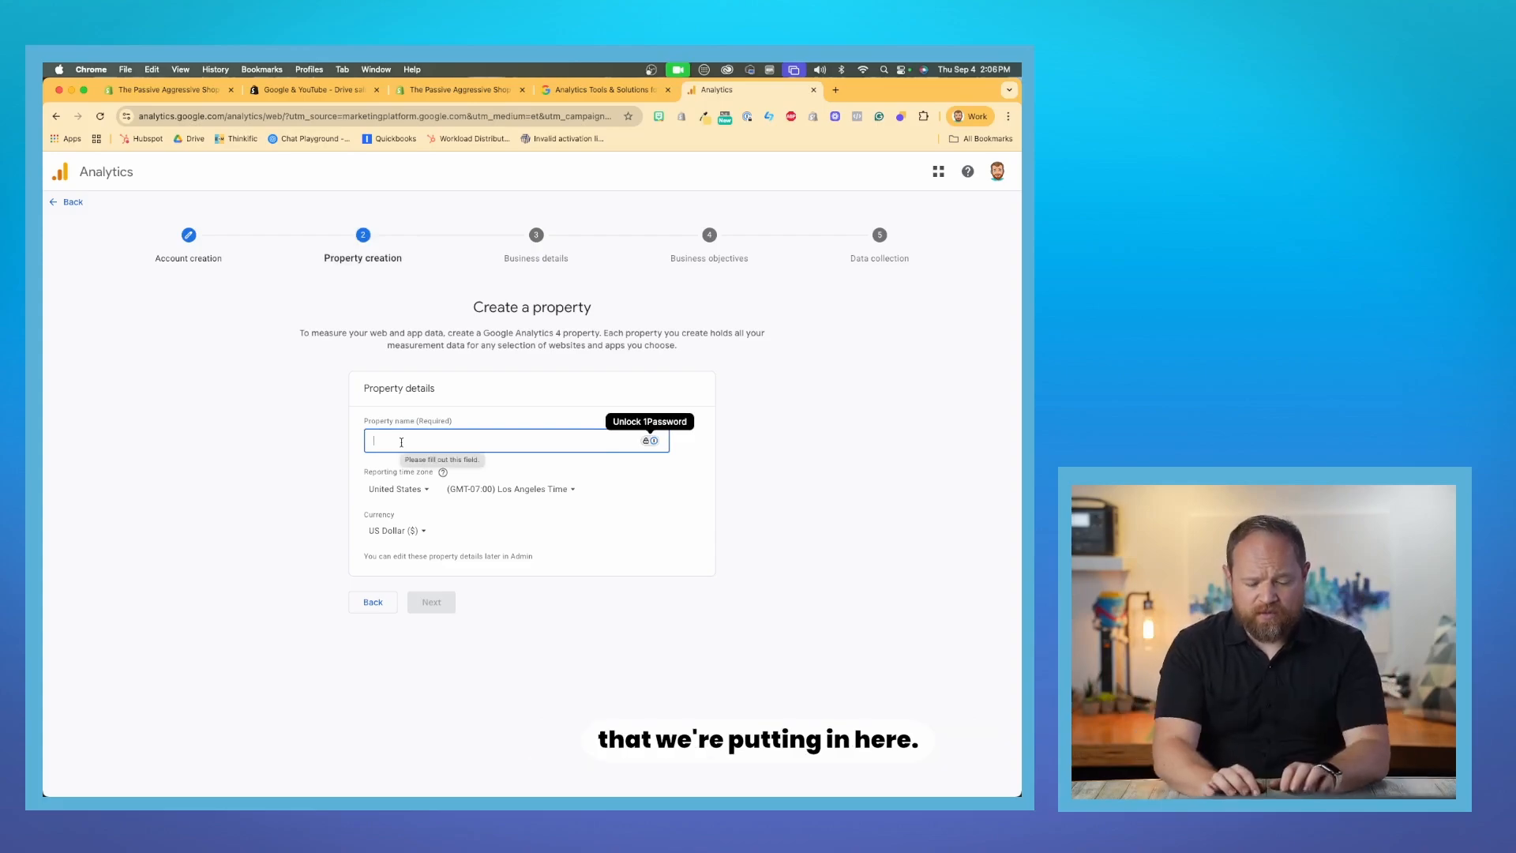
type("Passive")
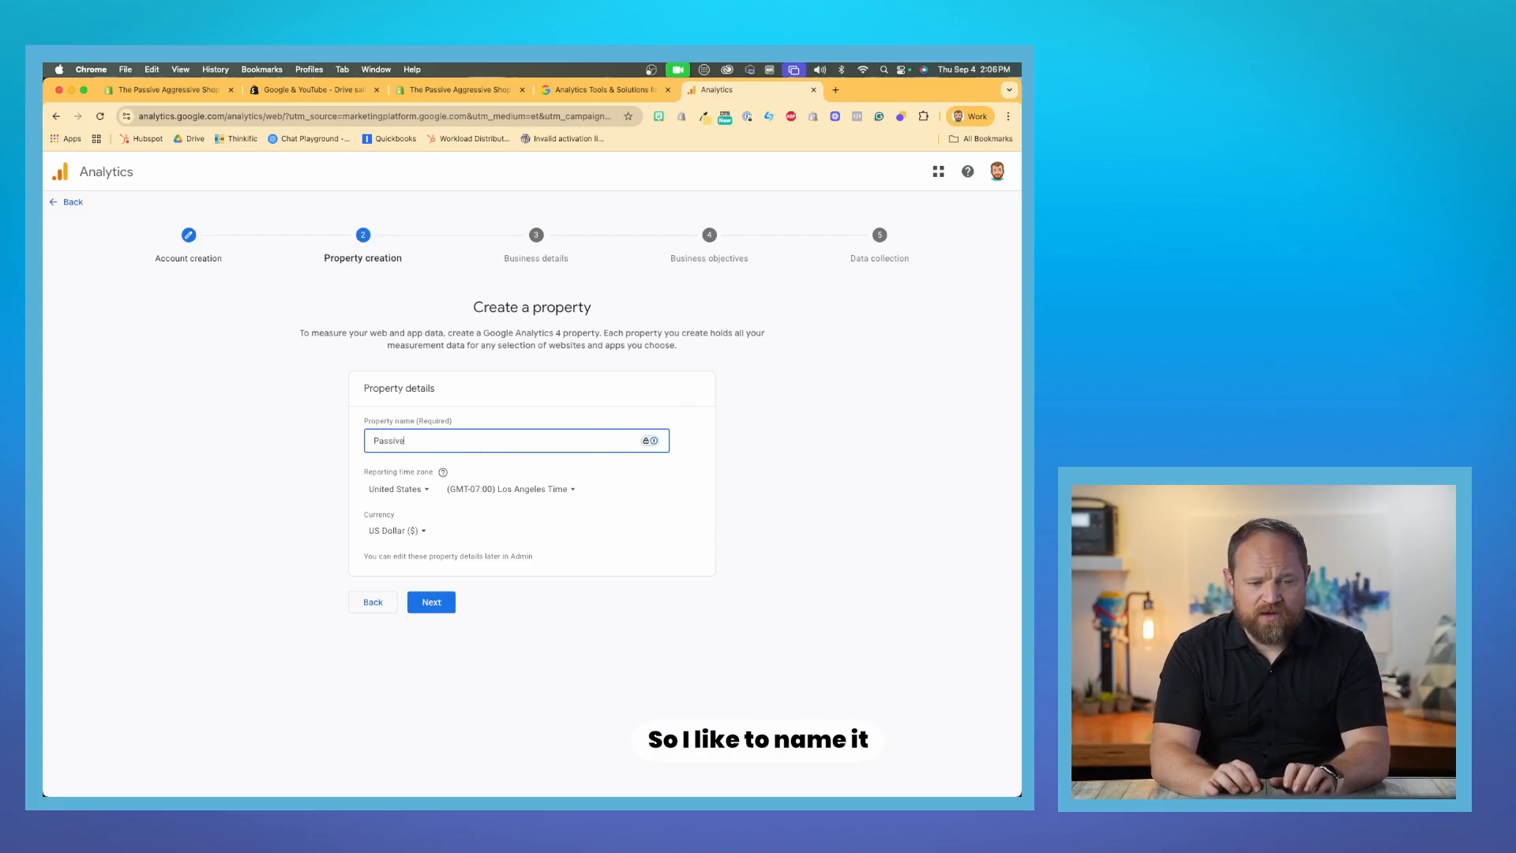
type("aggressive.com")
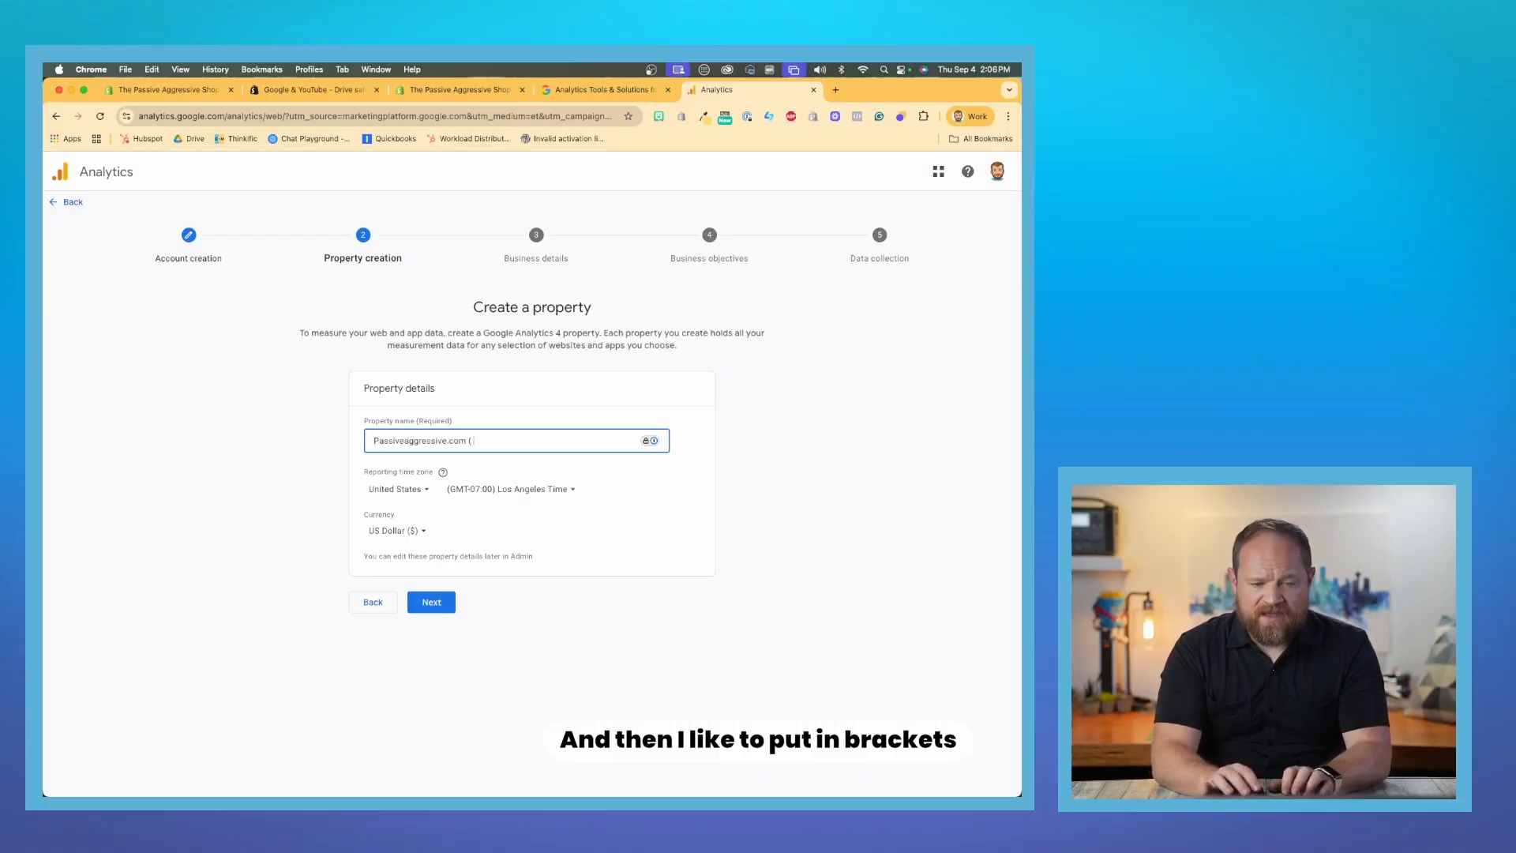
type(" ( Online Store")
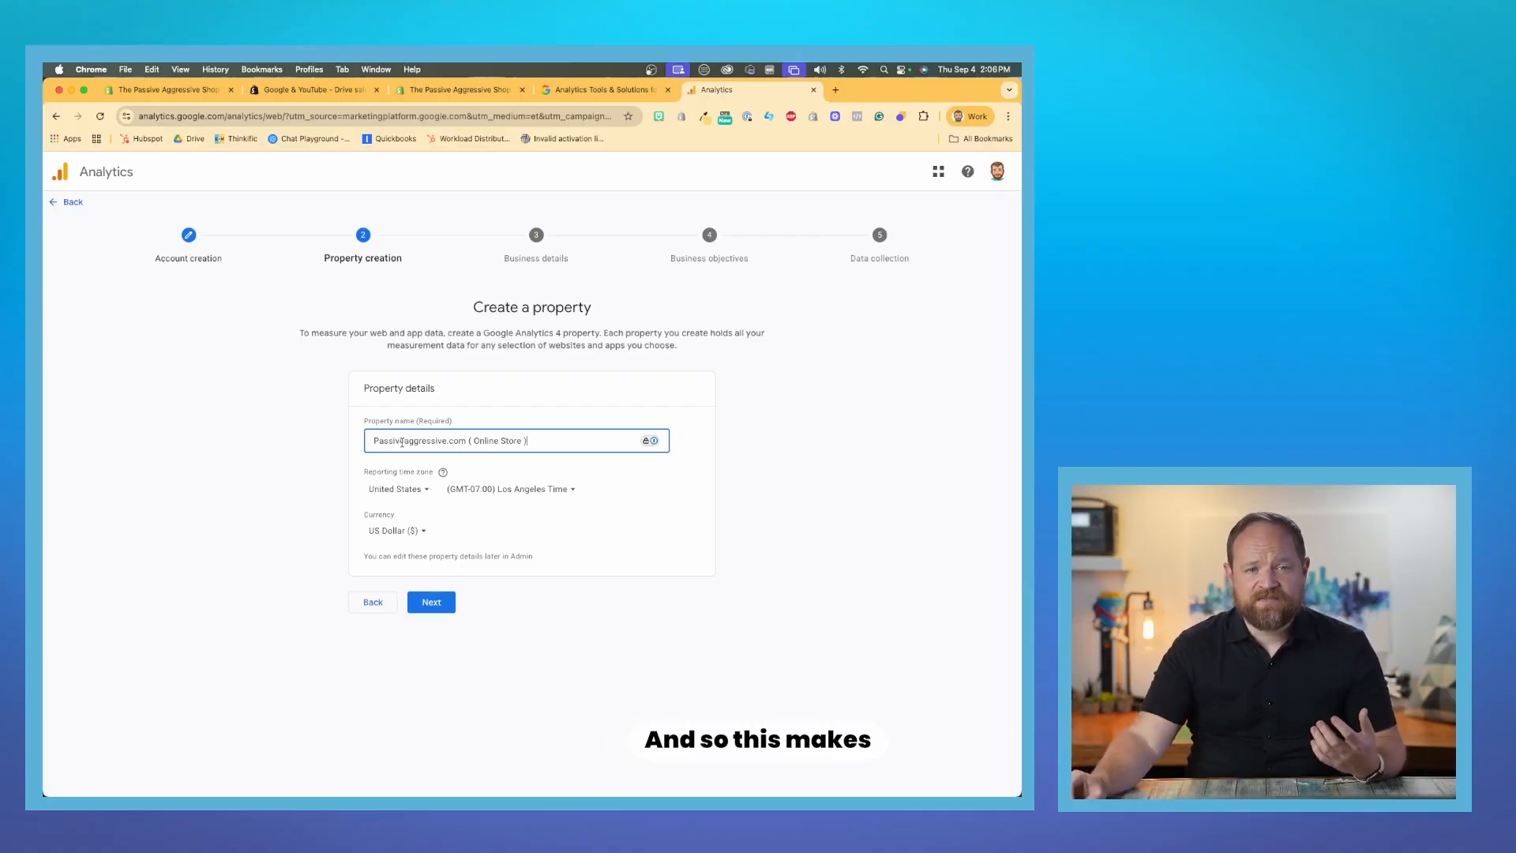
scroll(402, 443, "up", 5)
scroll(402, 443, "right", 1)
scroll(402, 443, "down", 1)
scroll(402, 445, "left", 1)
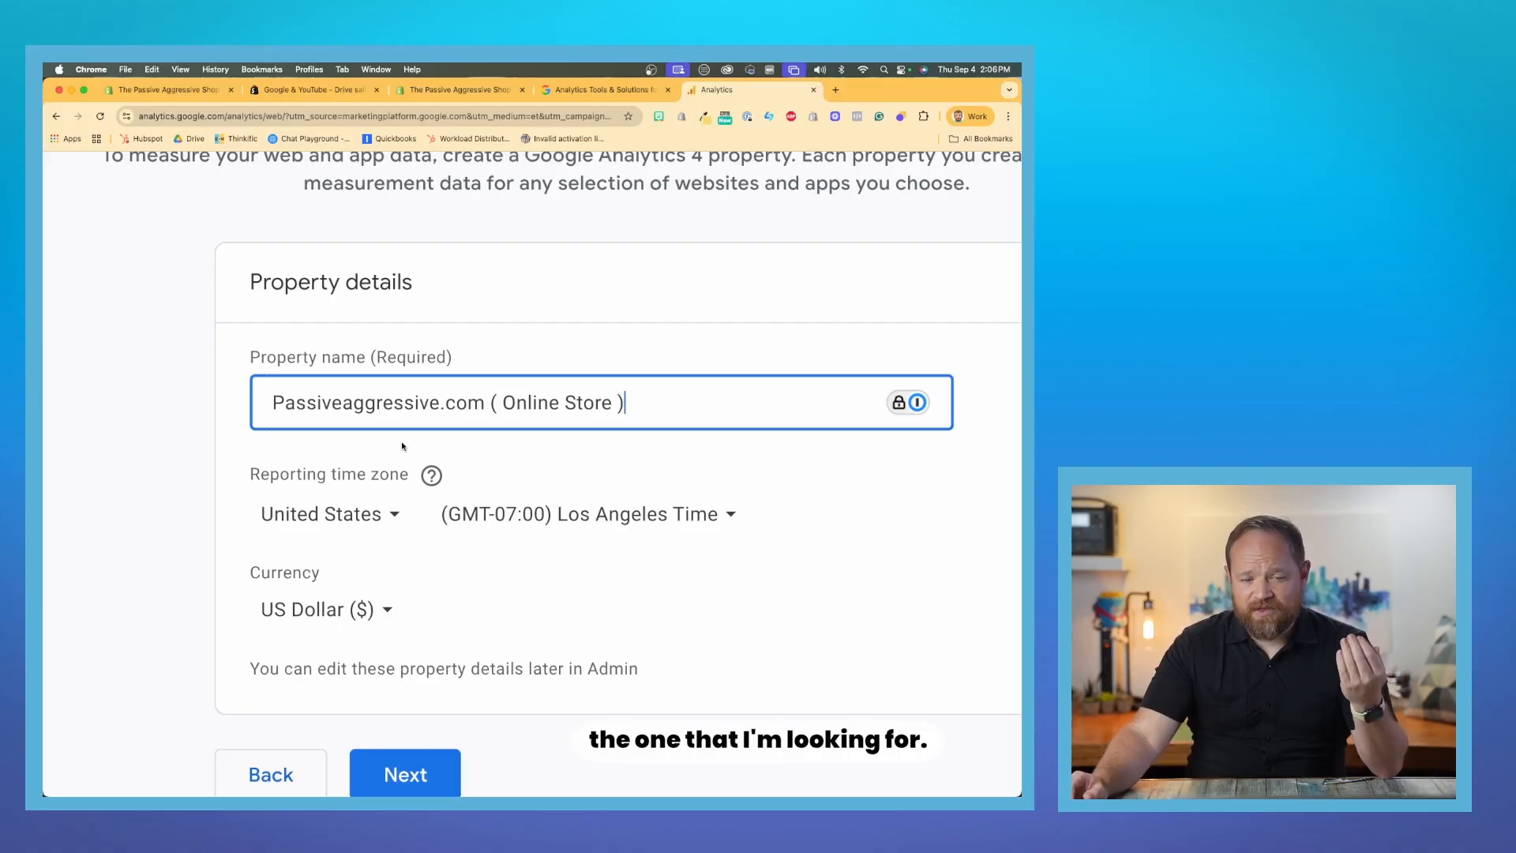
- Set the country of the property's reporting time zone to Canada
left_click(391, 508)
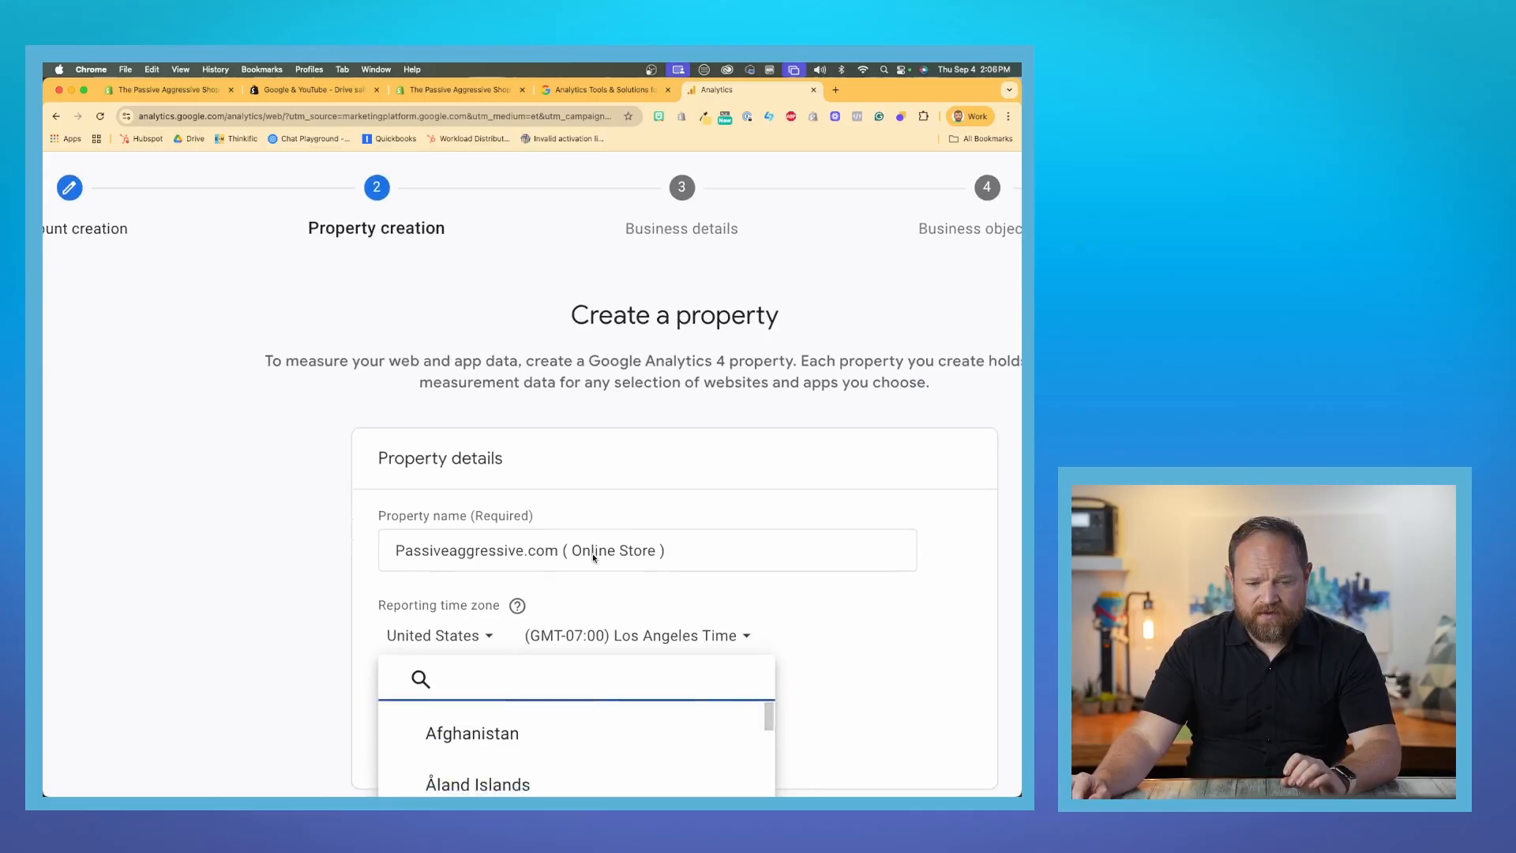
type("canad")
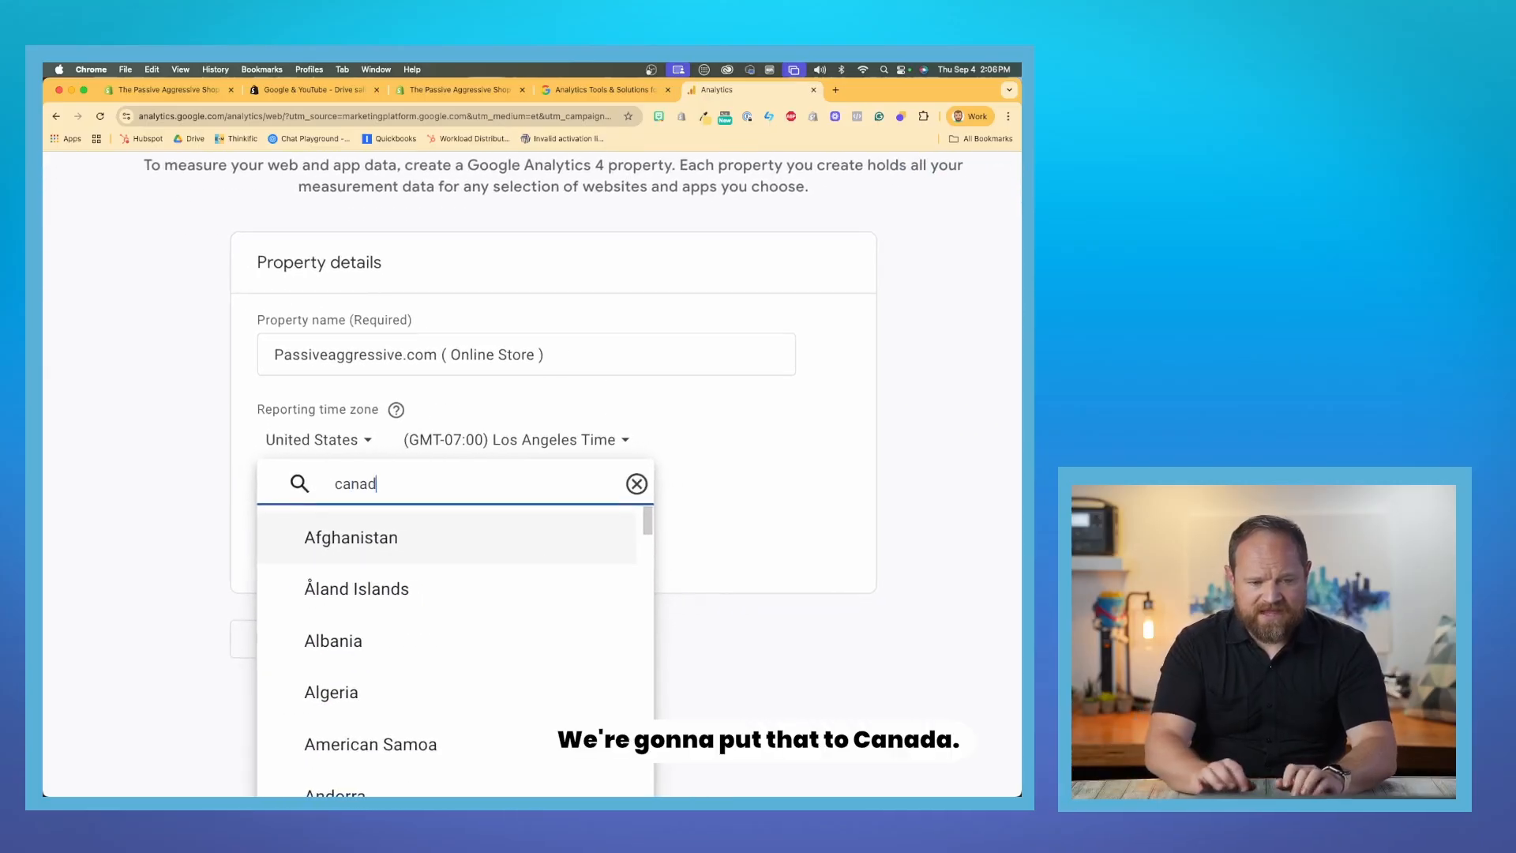
left_click(447, 535)
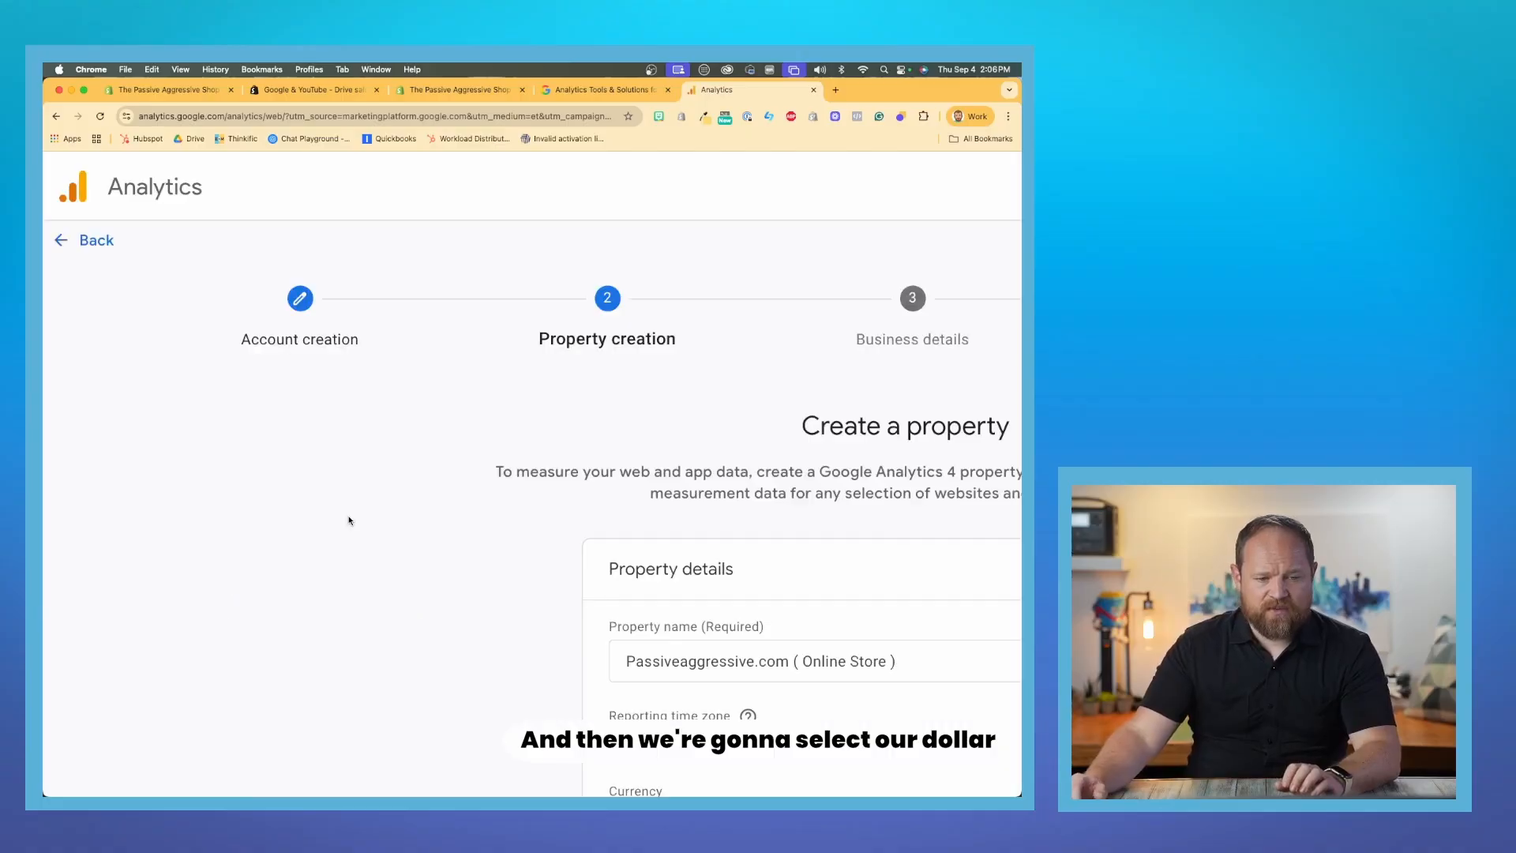
- Set the property's currency to Canadian Dollar ($) and continue to the business details
left_click(304, 758)
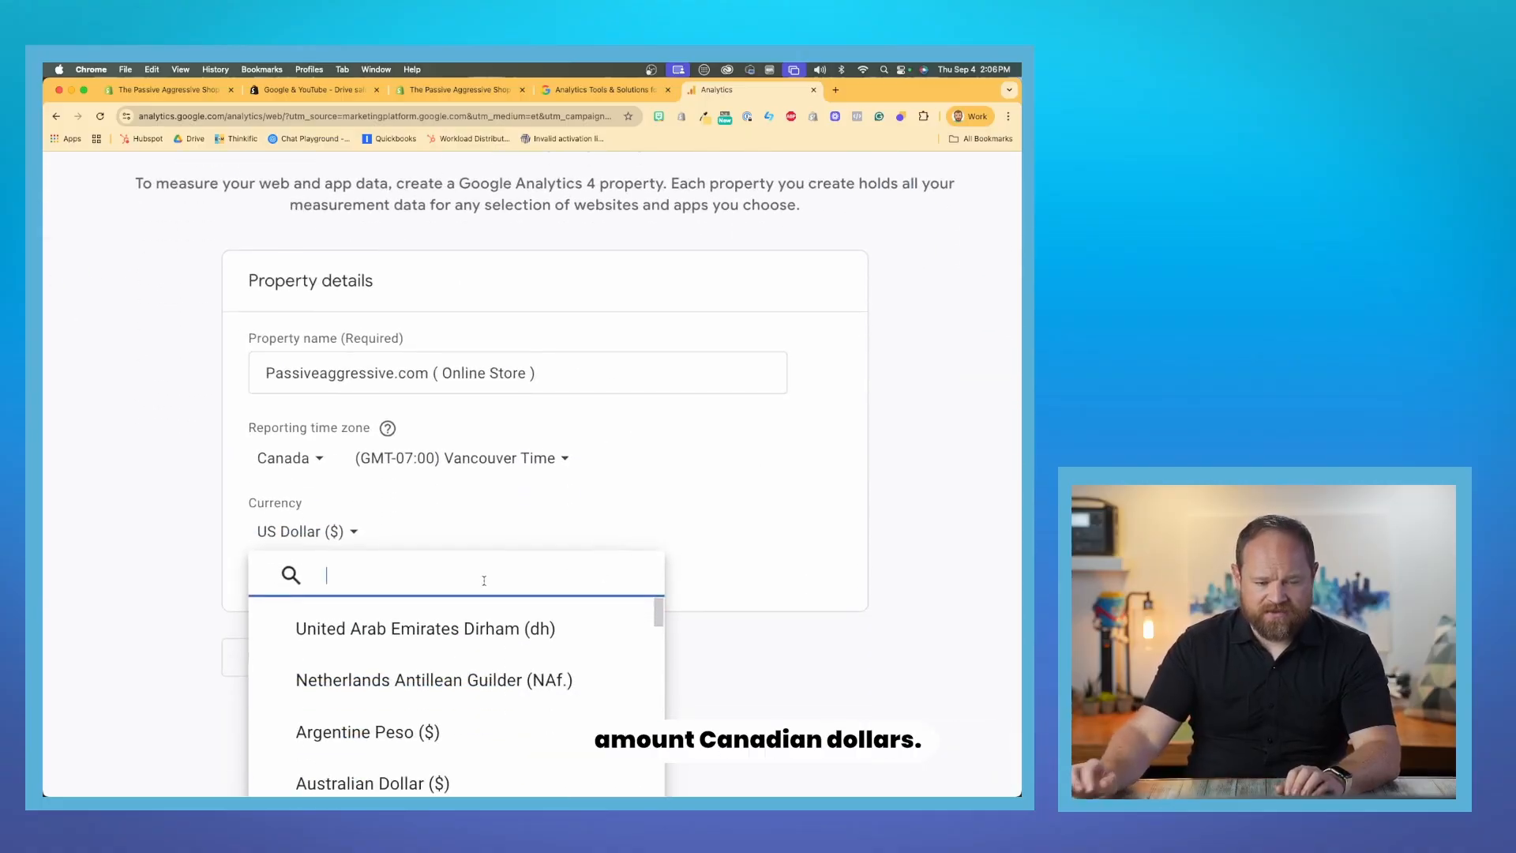
type("cana")
left_click(347, 622)
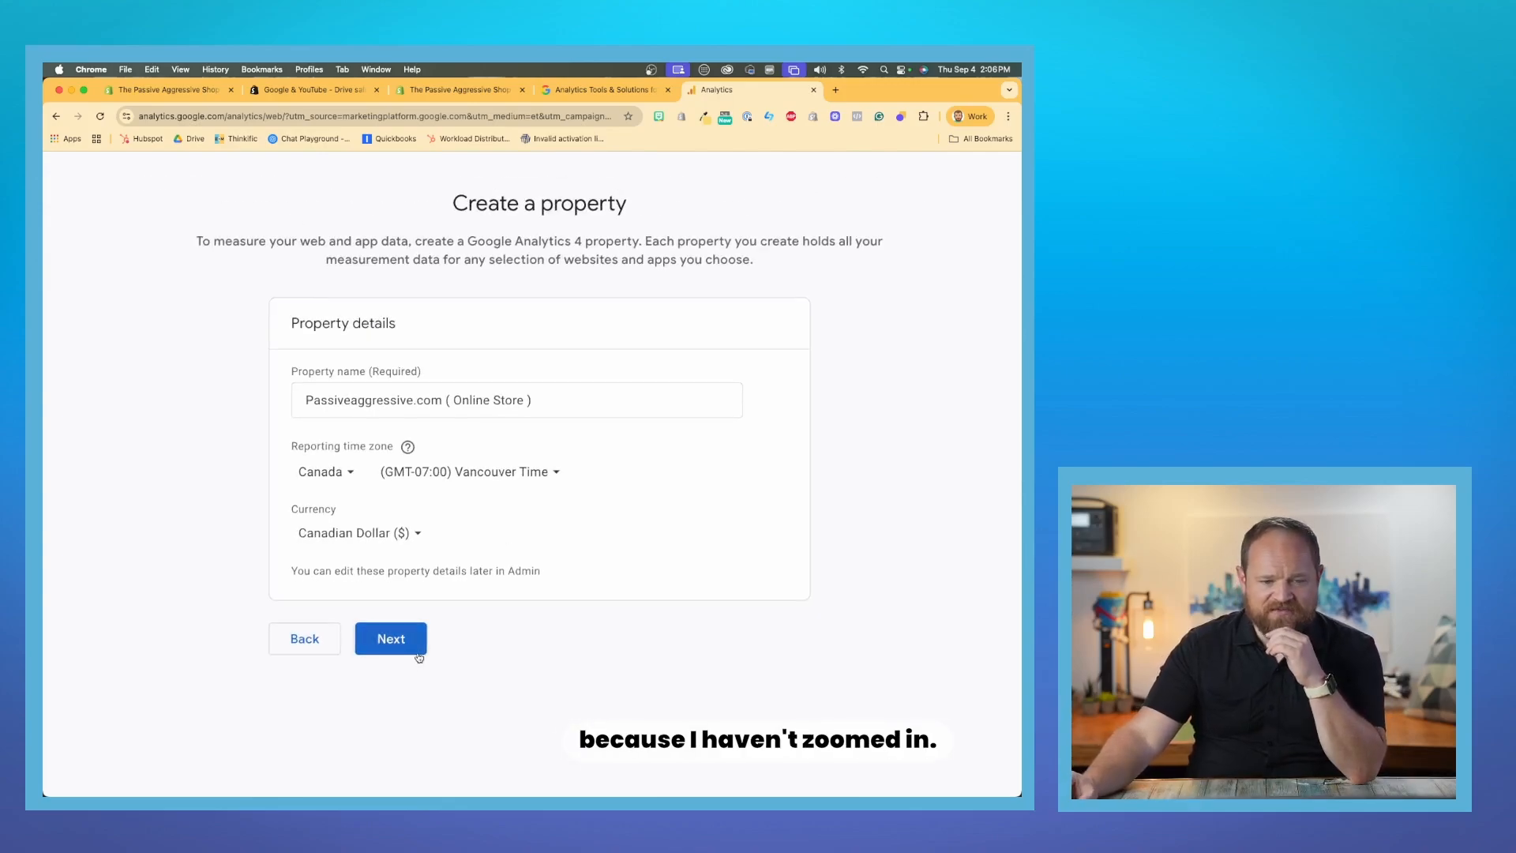
left_click(437, 604)
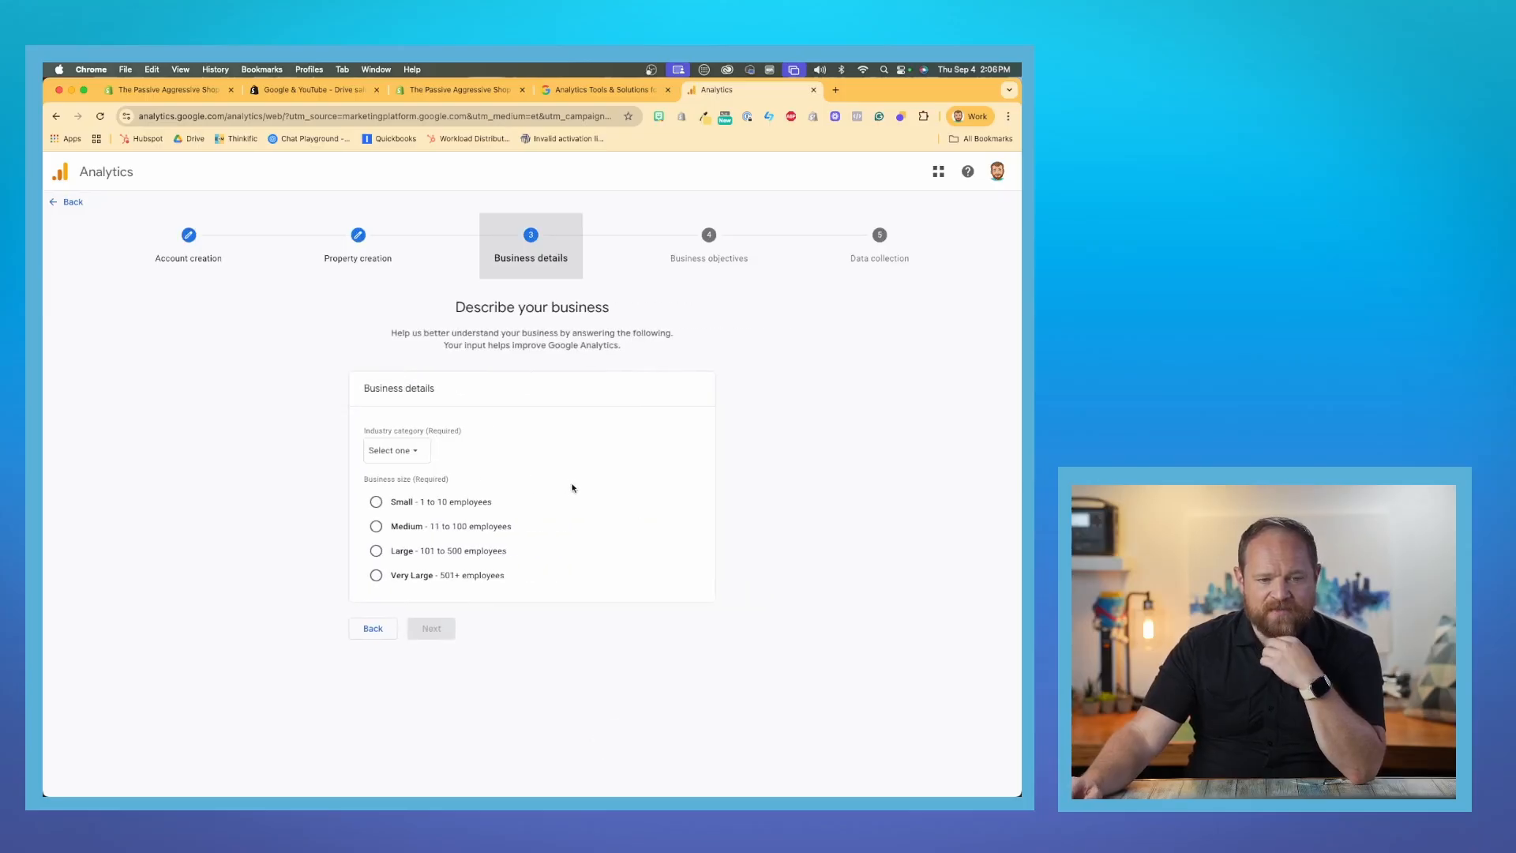
- Set the industry category to Other Business Activity
left_click(413, 456)
scroll(446, 565, "down", 10)
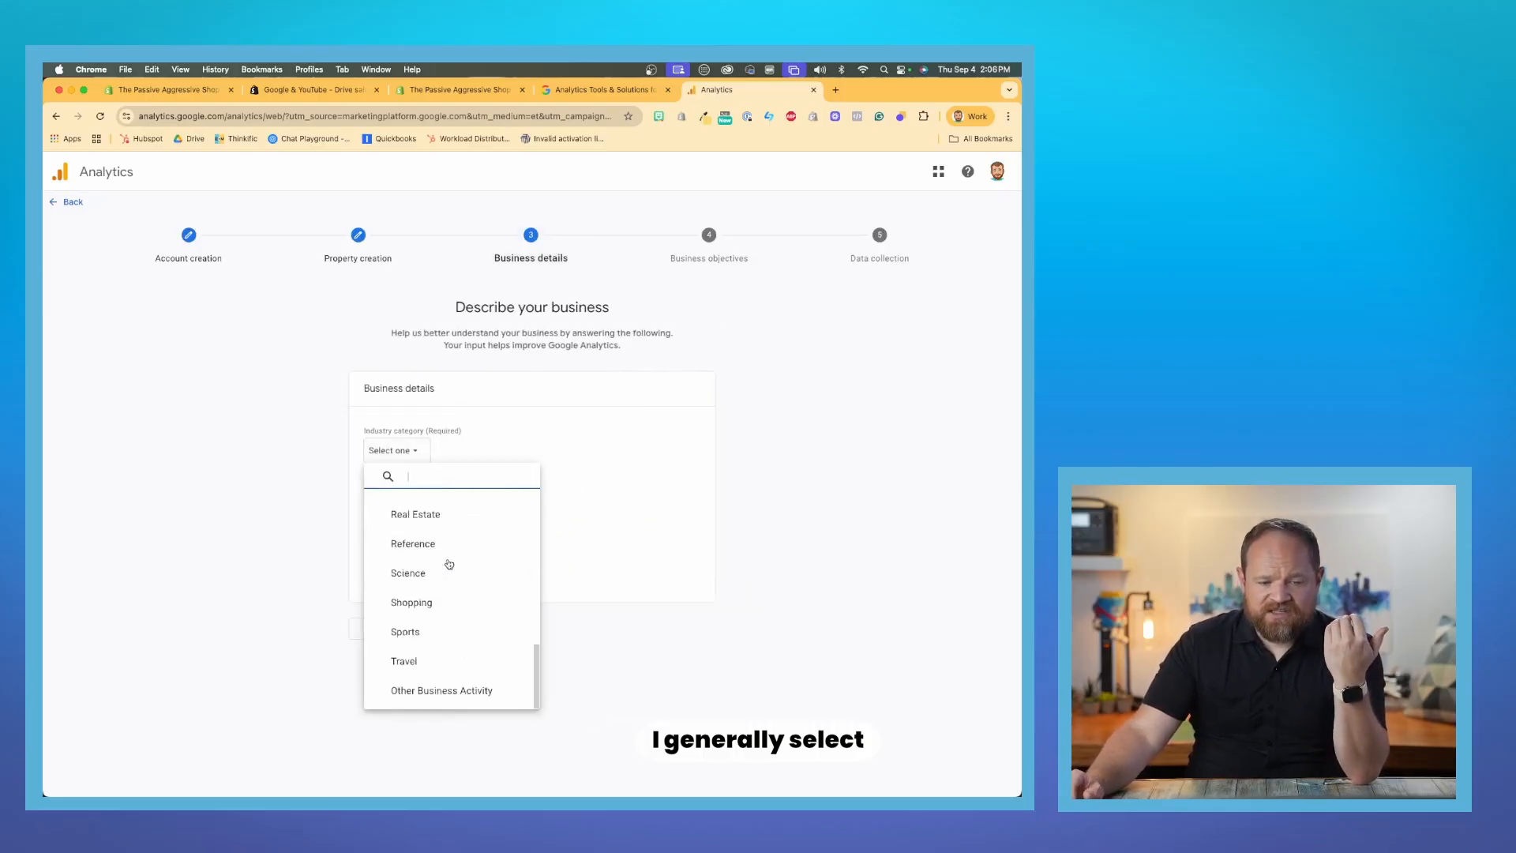
left_click(454, 692)
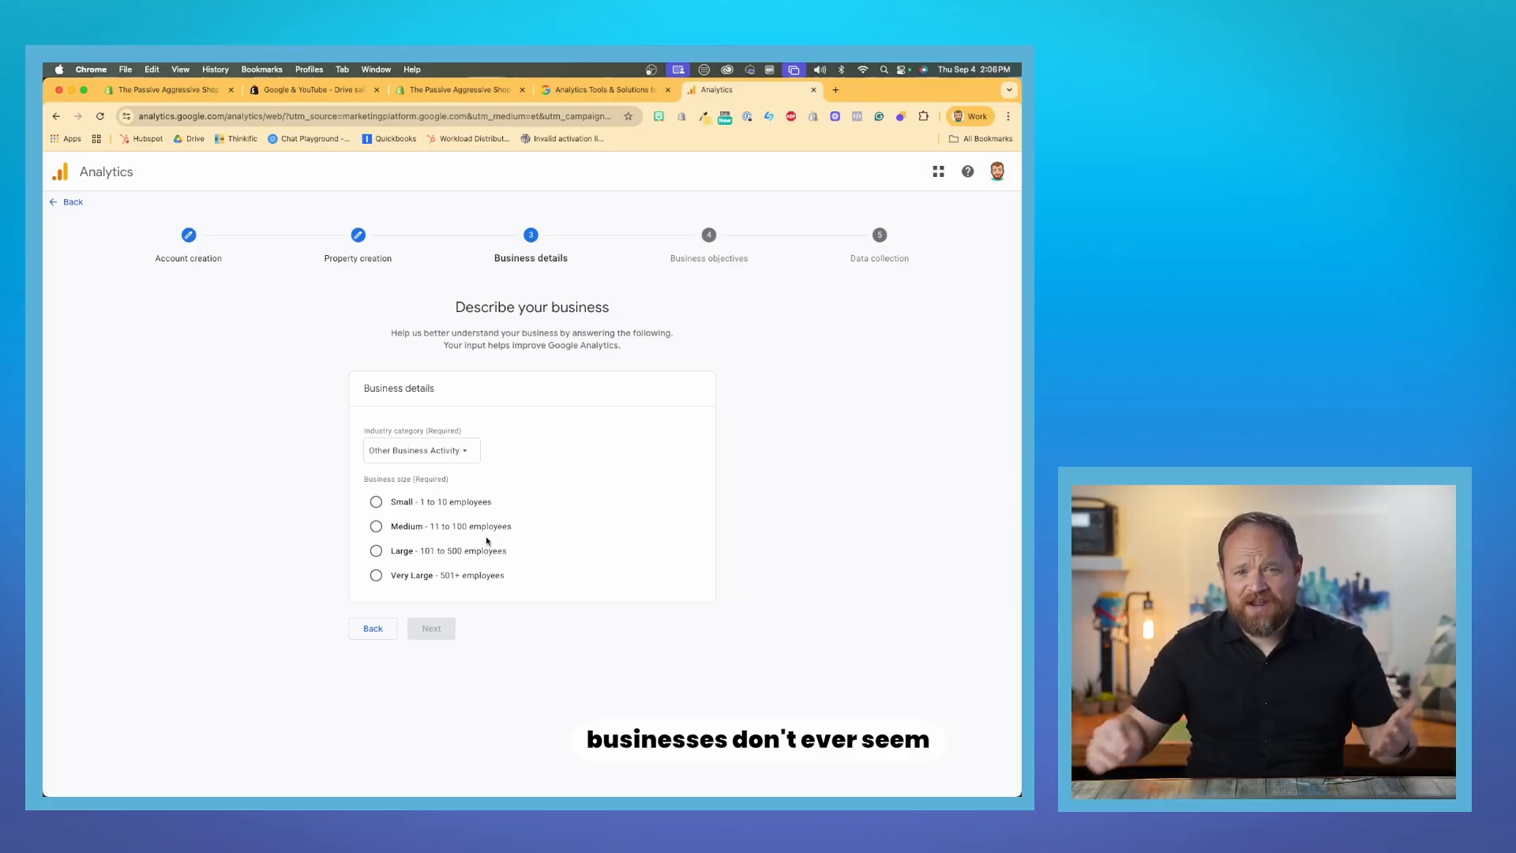
- Change the industry category to Beauty & Fitness and set the business size to Small - 1 to 10 employees
left_click(462, 450)
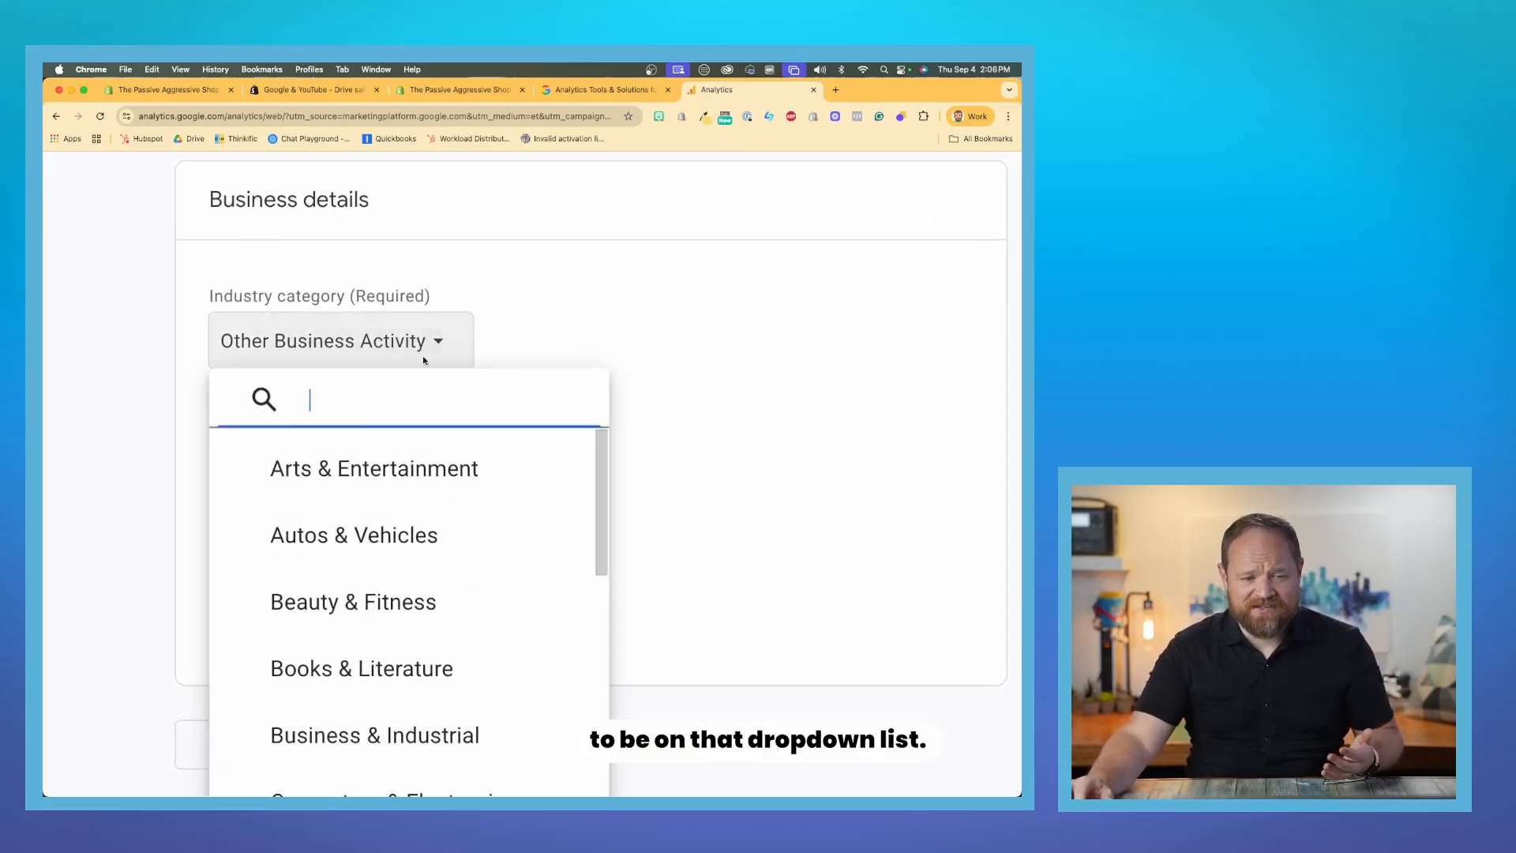
left_click(378, 624)
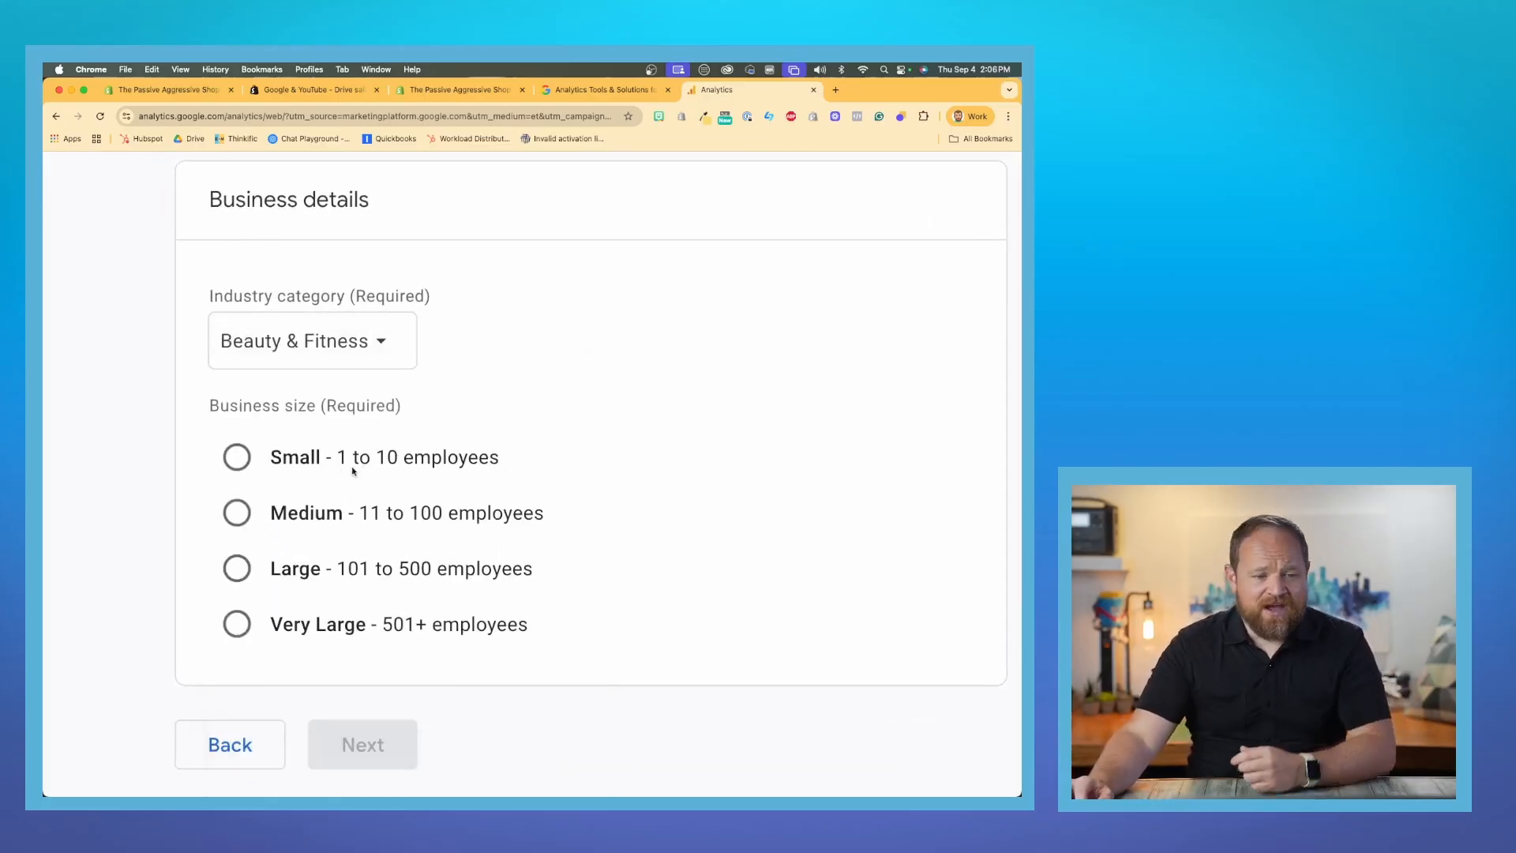
left_click(288, 462)
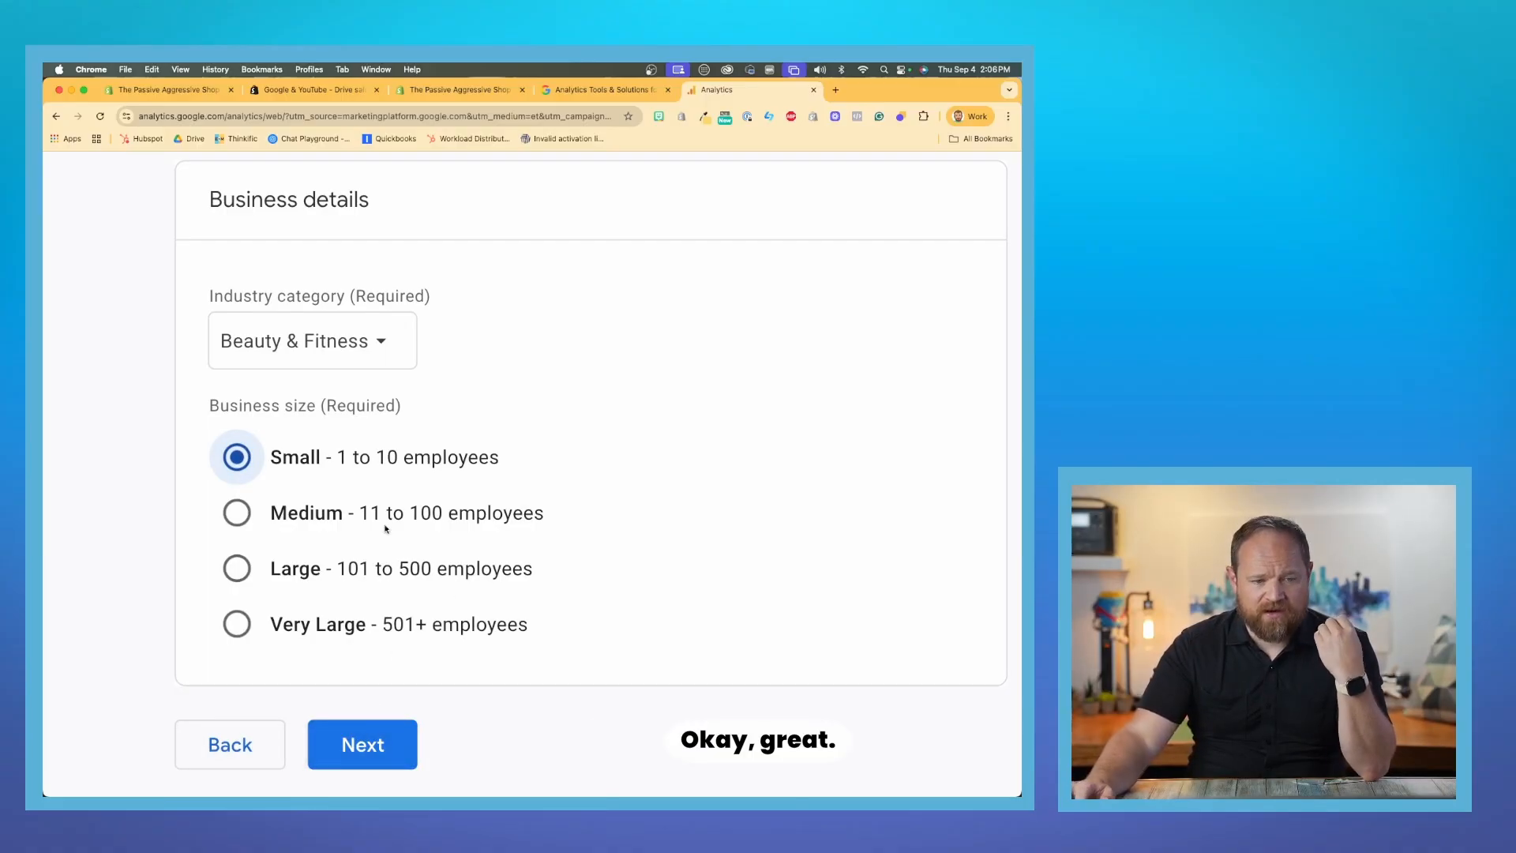
- Change the industry category from Beauty & Fitness to Other Business Activity and continue to the business objectives
left_click(379, 341)
scroll(371, 460, "down", 4)
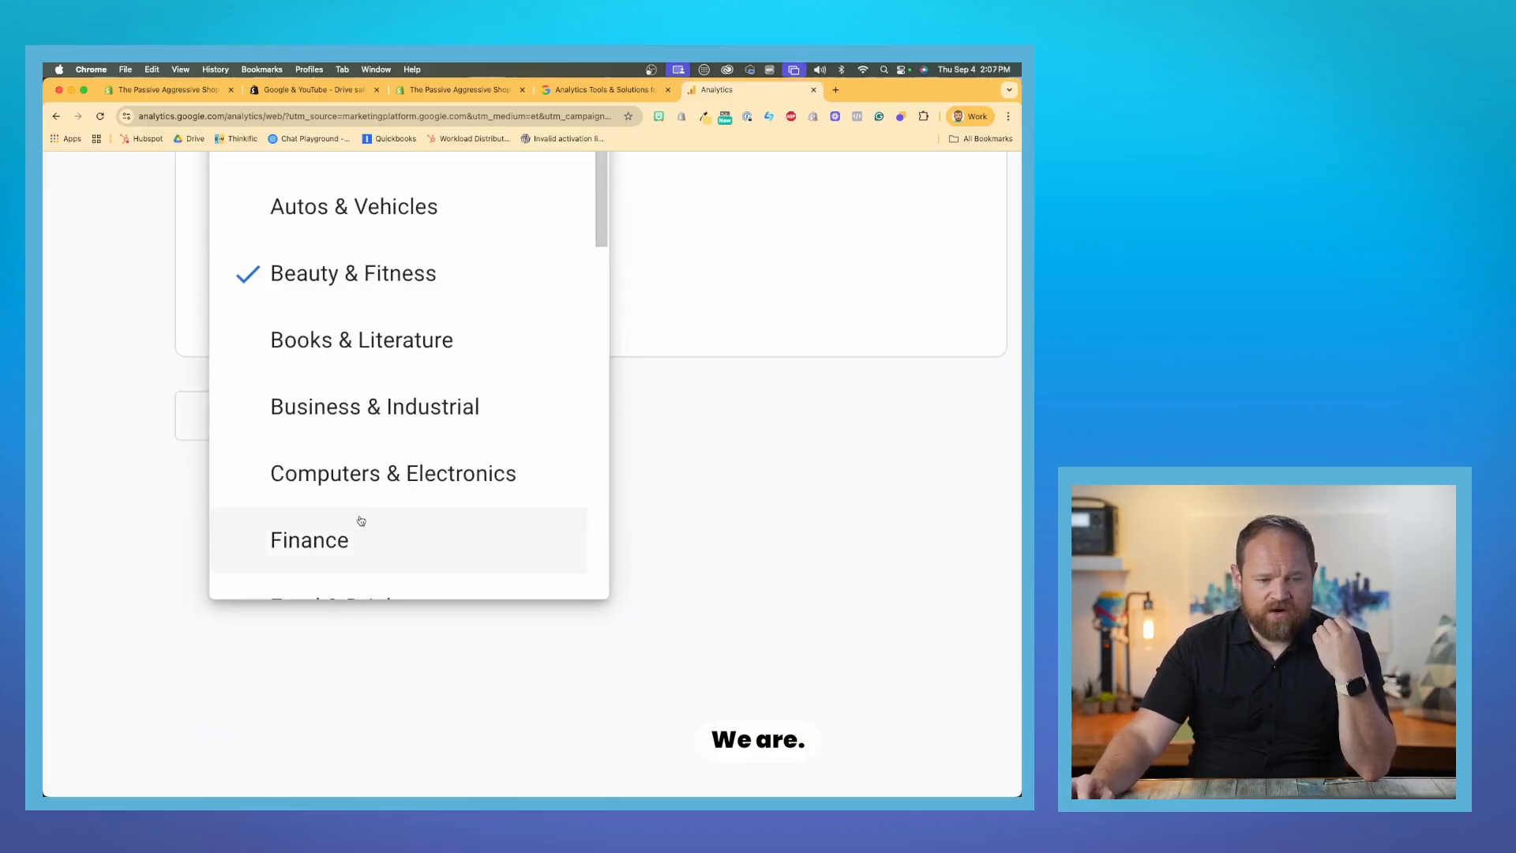
scroll(461, 450, "down", 3)
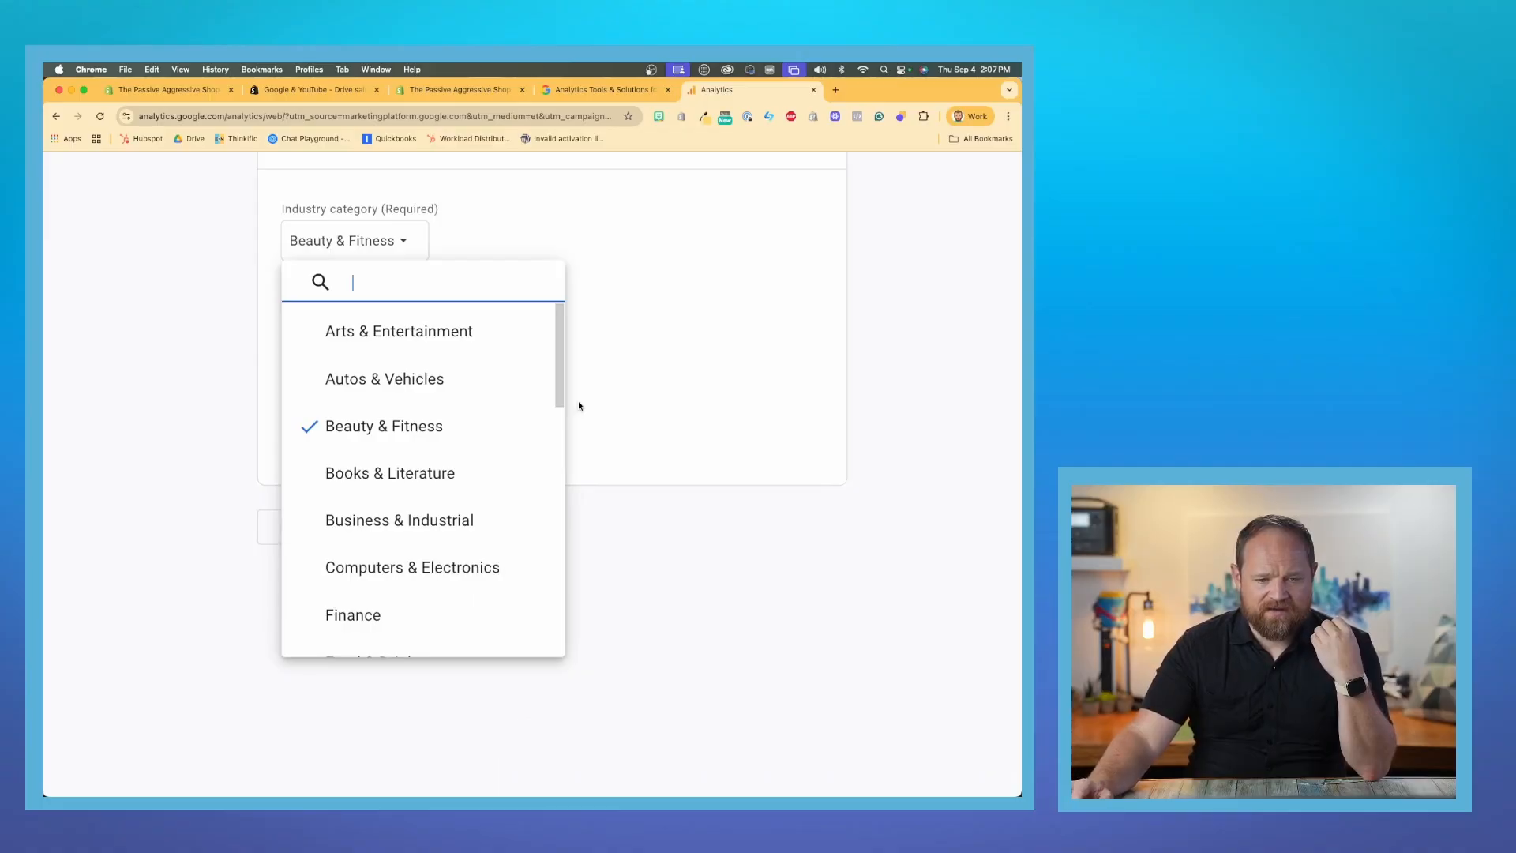
left_click_drag(559, 359, 522, 683)
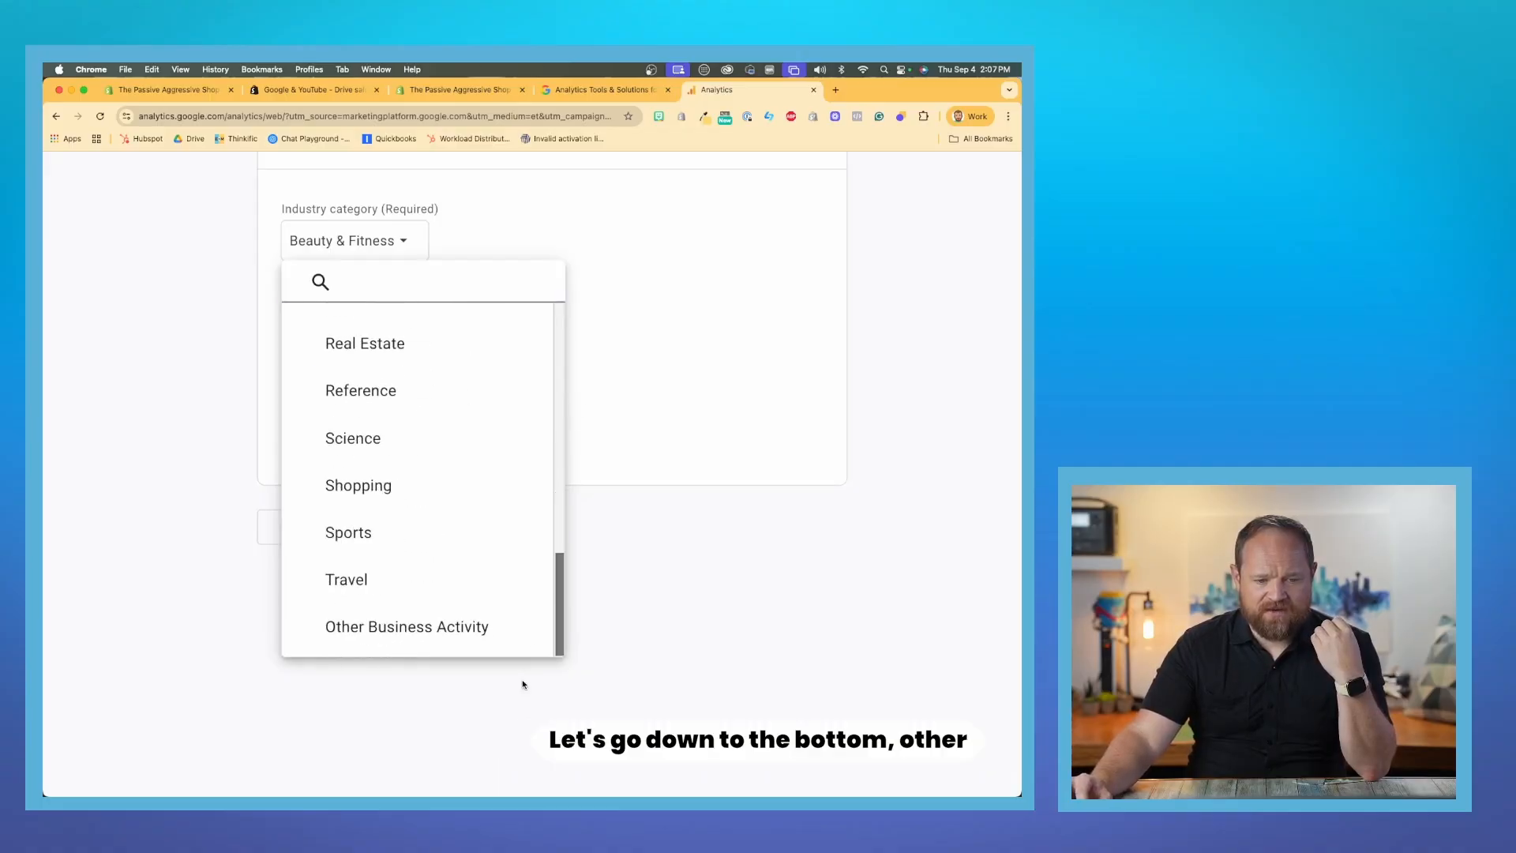
left_click(427, 629)
left_click(410, 525)
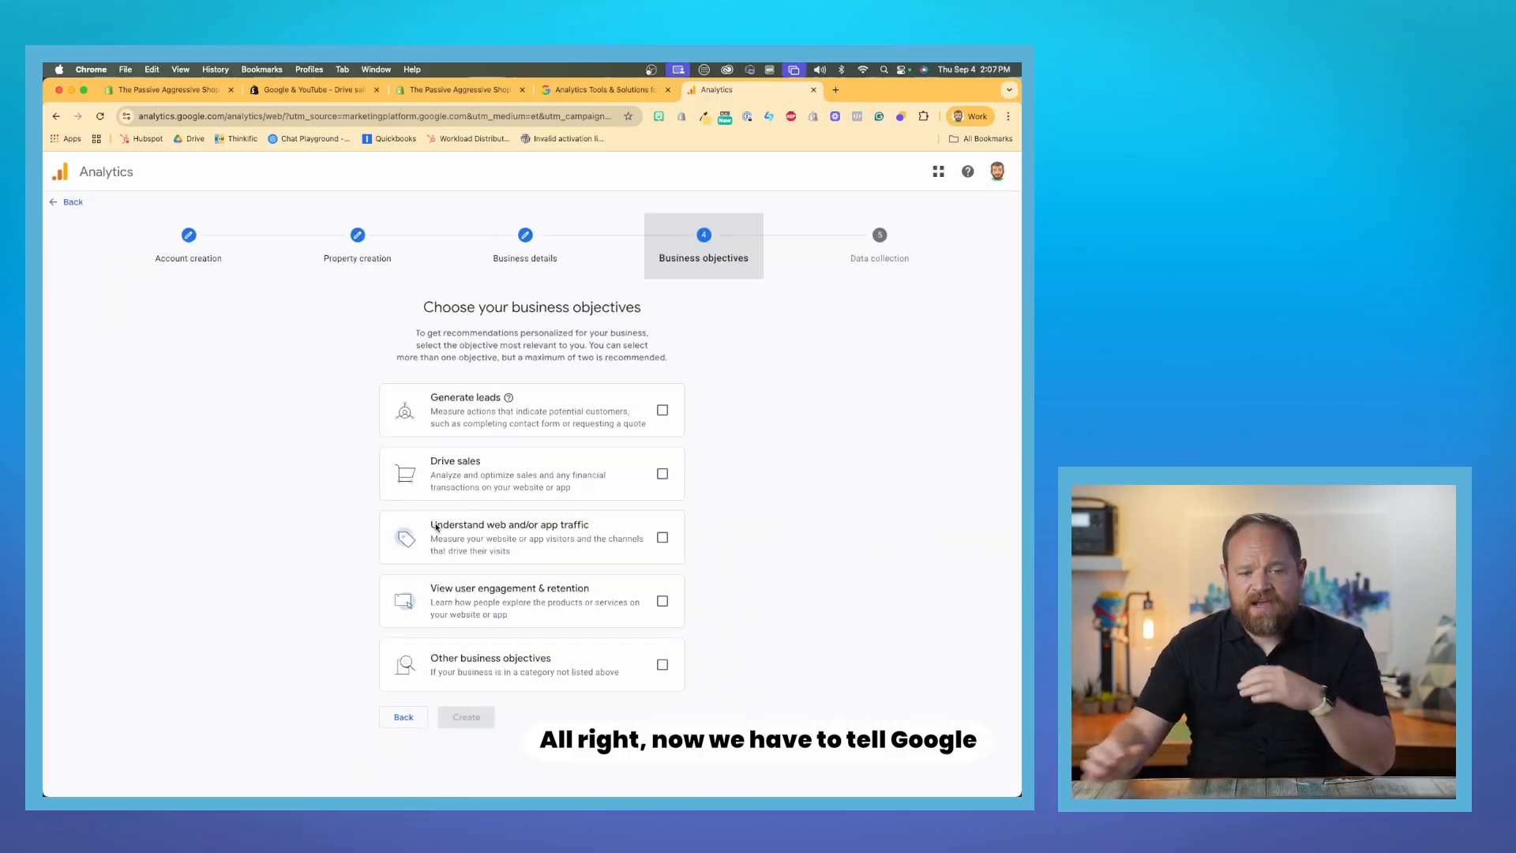
- Select the objectives Generate leads, Drive sales, Understand web and/or app traffic, and View user engagement & retention
scroll(436, 526, "up", 5)
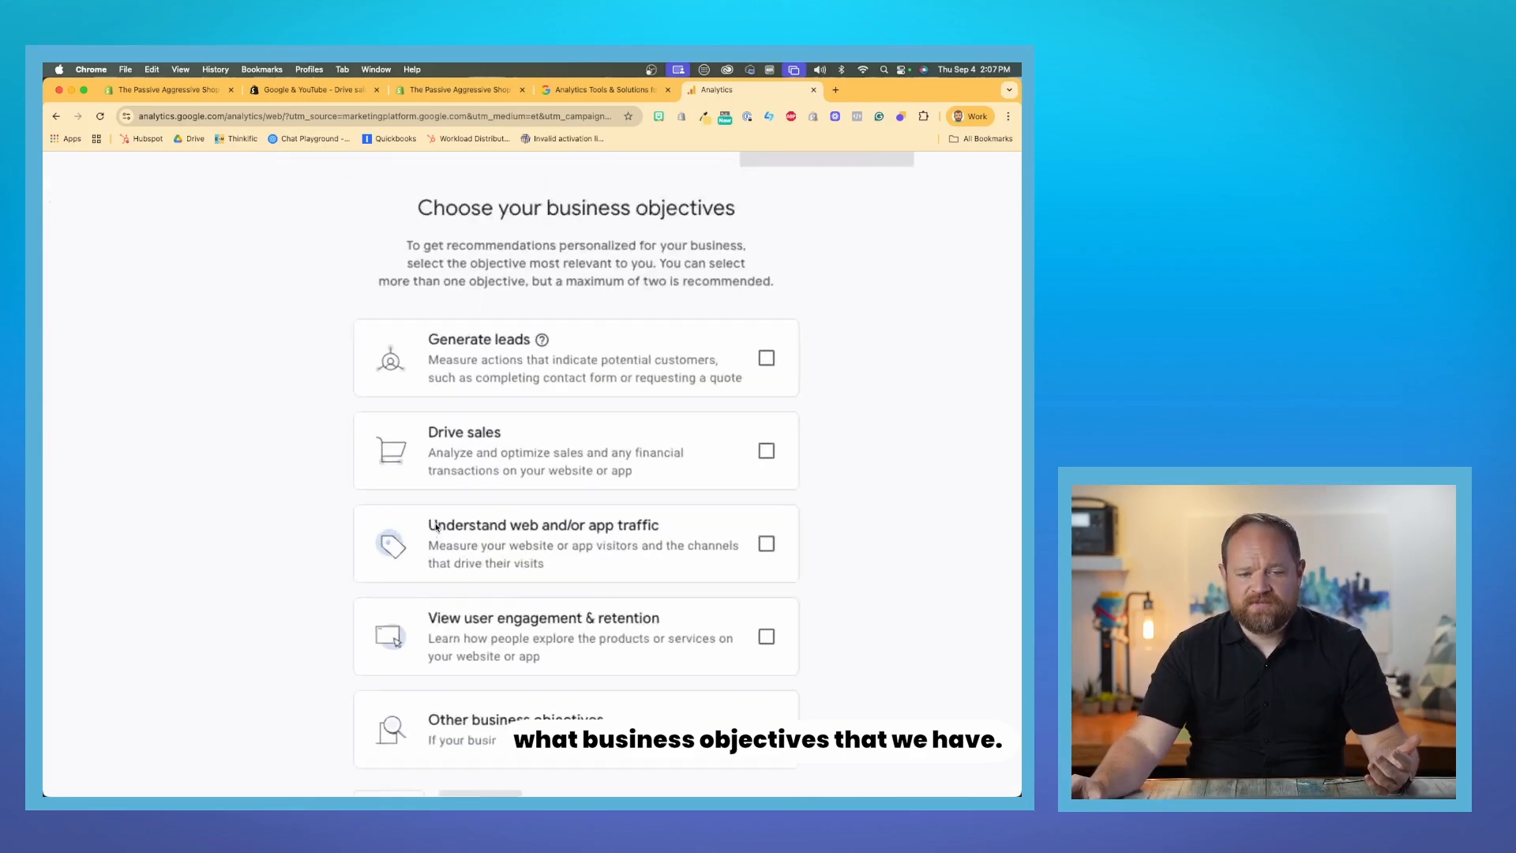
scroll(436, 526, "right", 1)
scroll(436, 526, "up", 1)
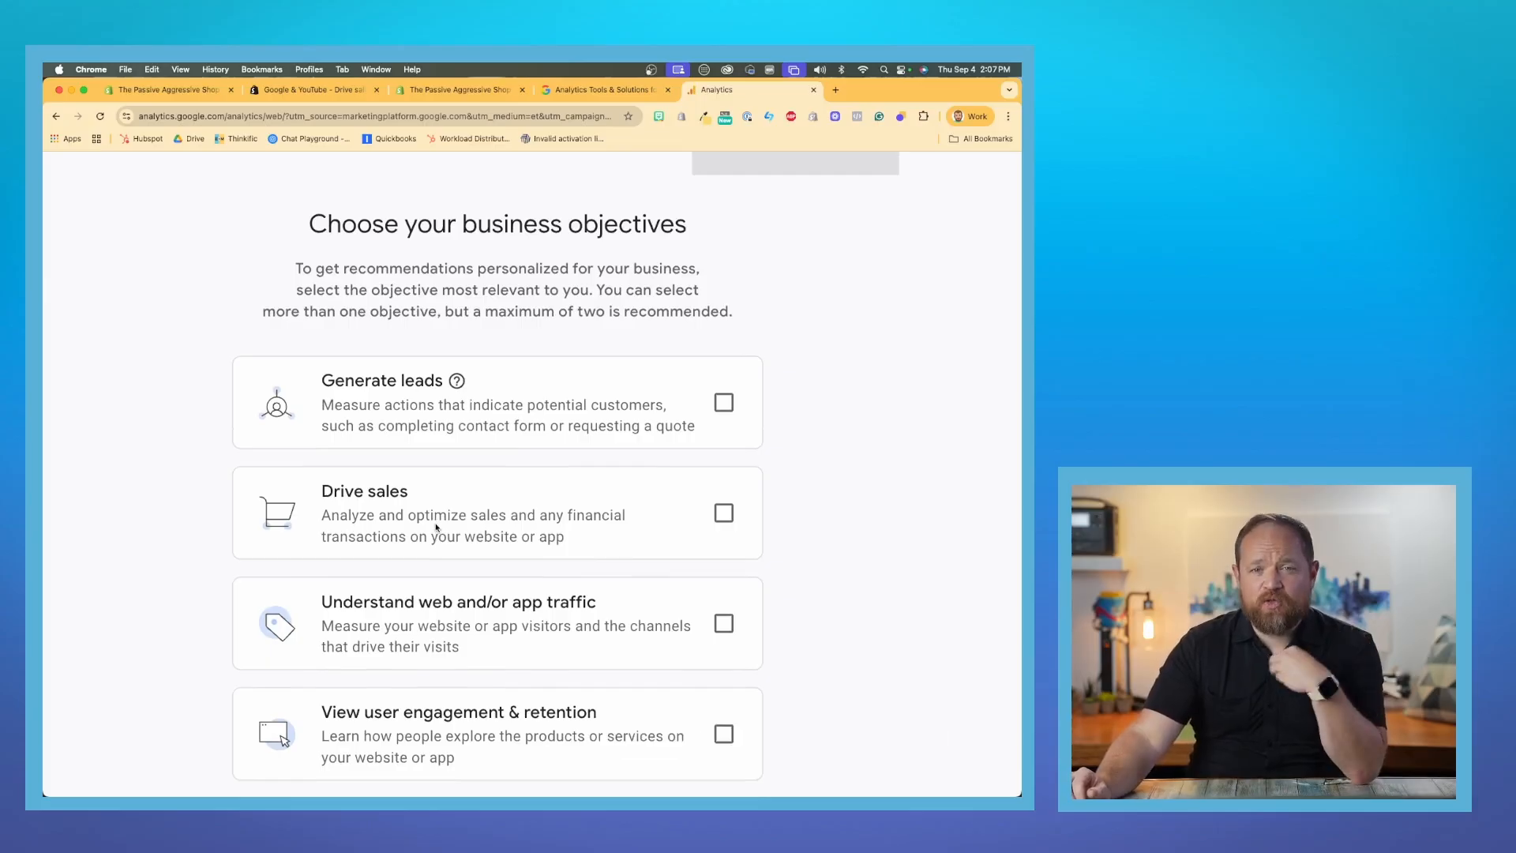
left_click(722, 401)
right_click(719, 493)
left_click(667, 551)
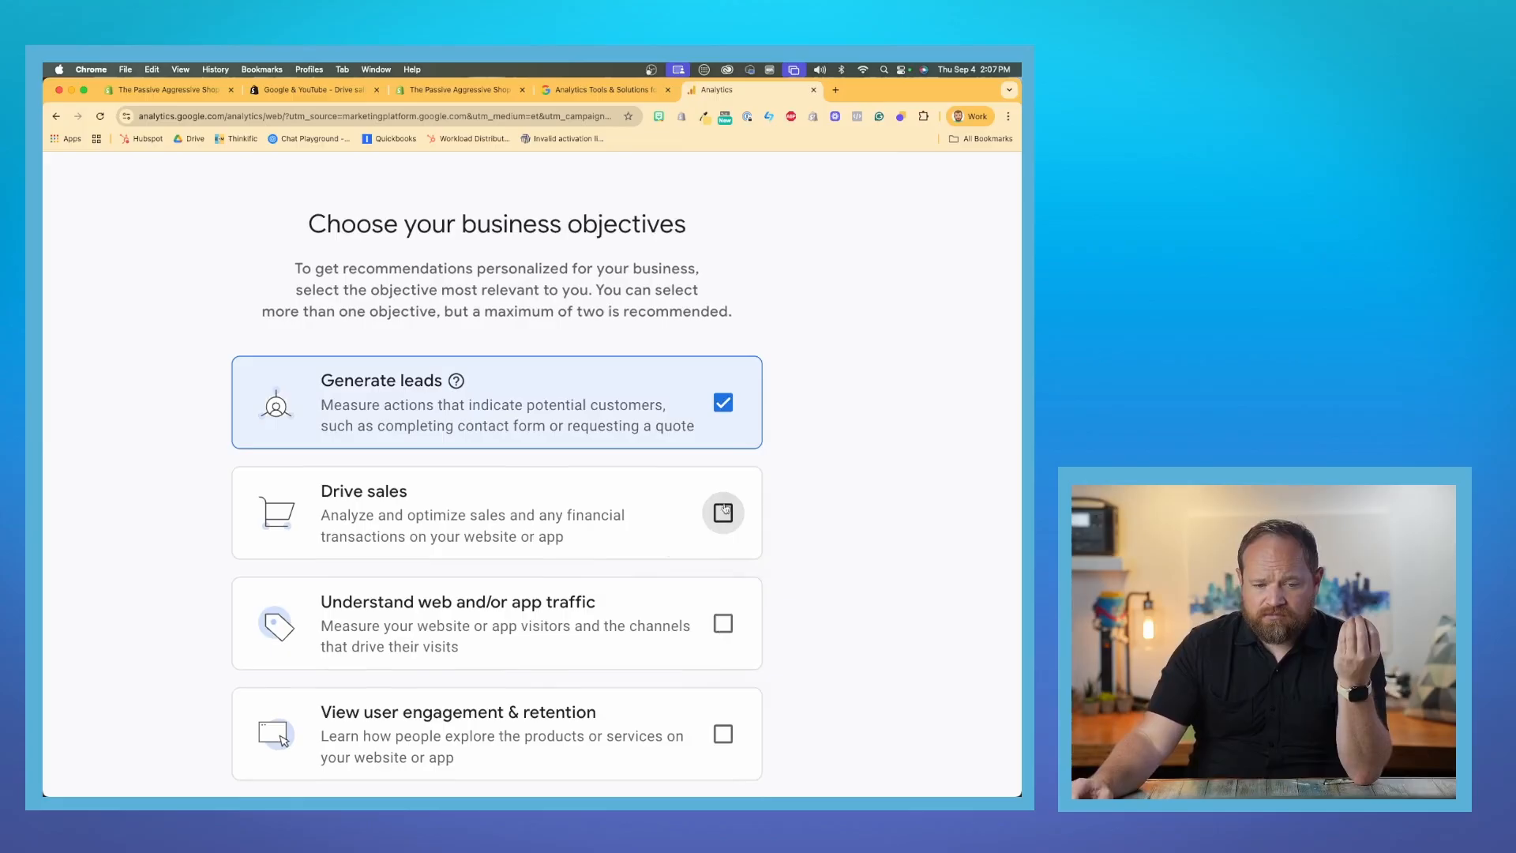
left_click(722, 513)
left_click(724, 620)
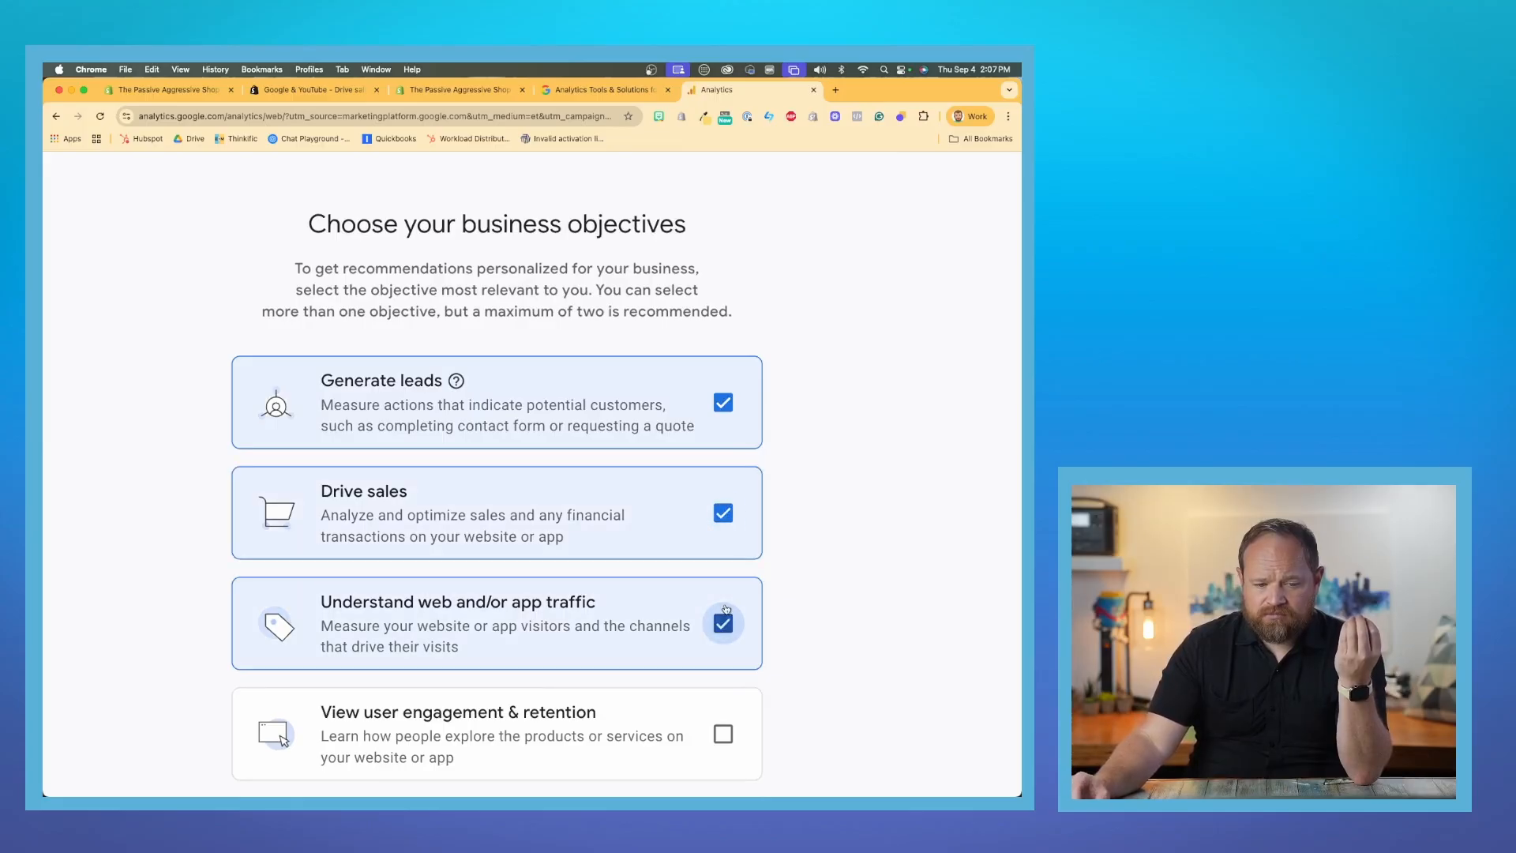
right_click(726, 737)
left_click(721, 655)
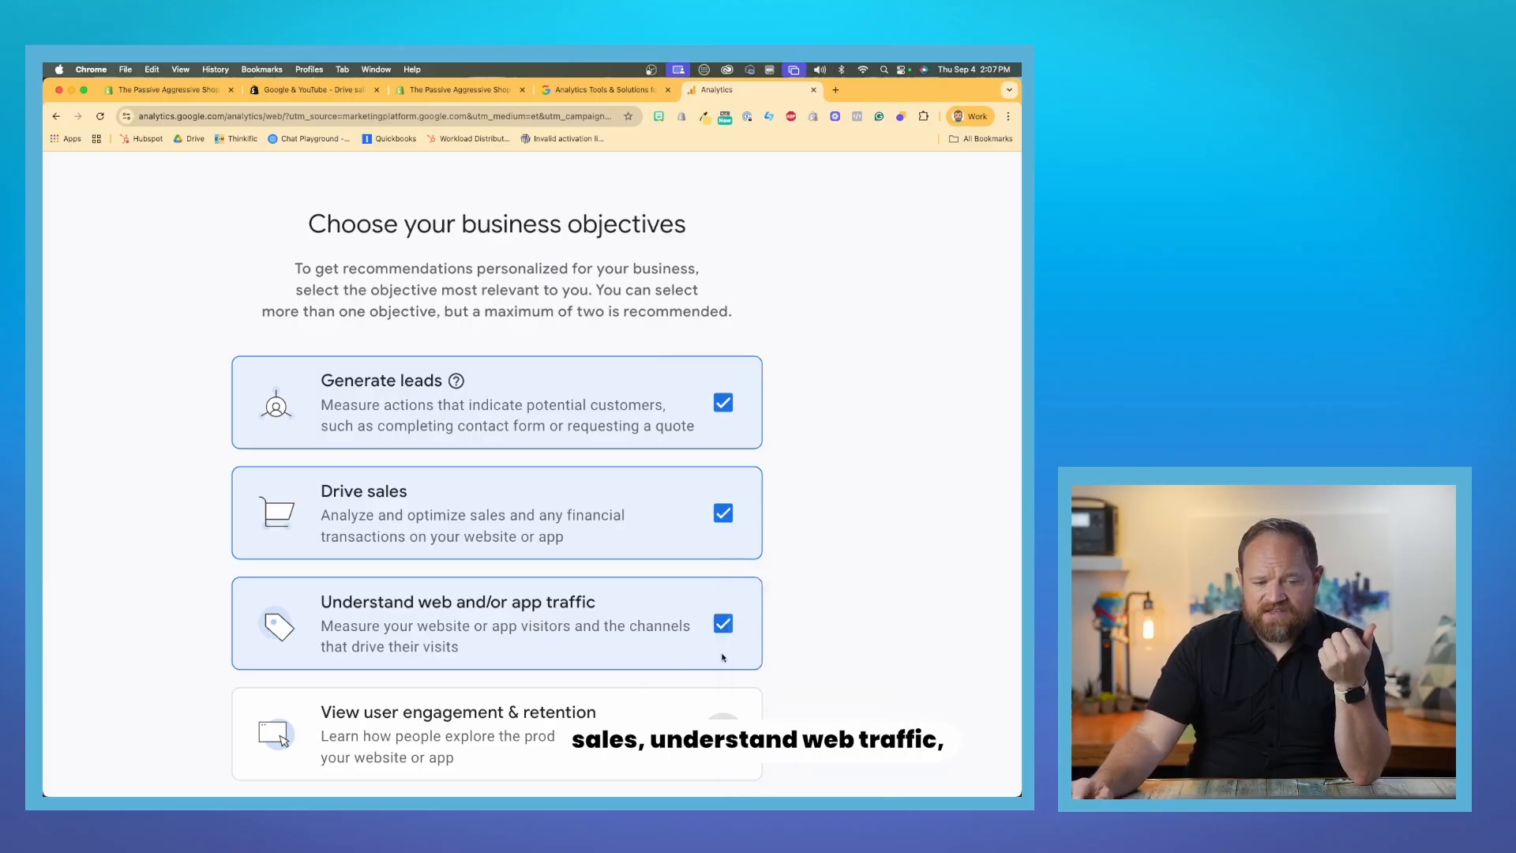
scroll(784, 652, "down", 1)
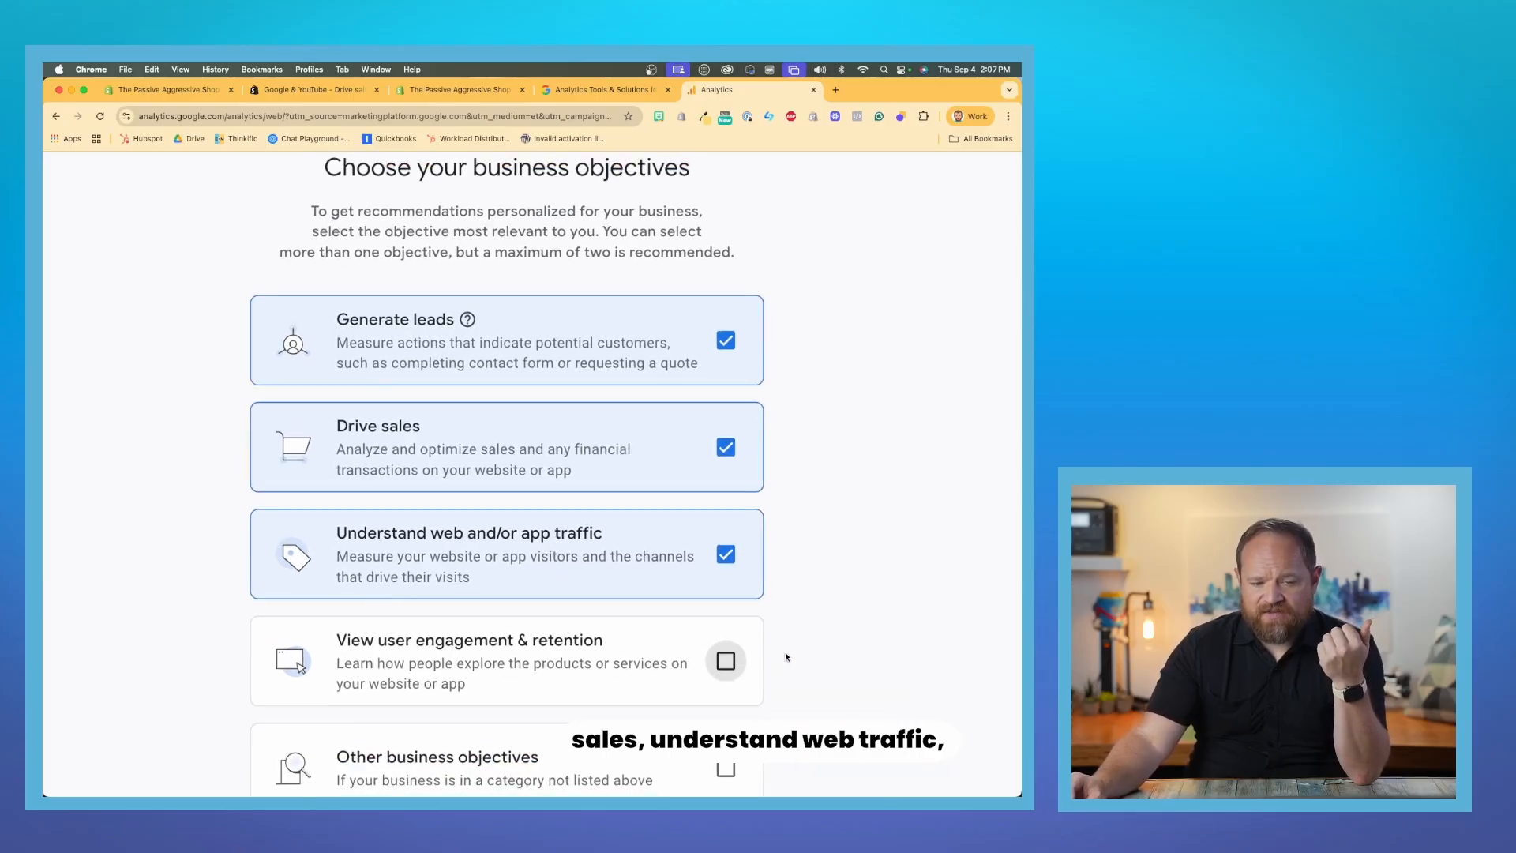
left_click(724, 662)
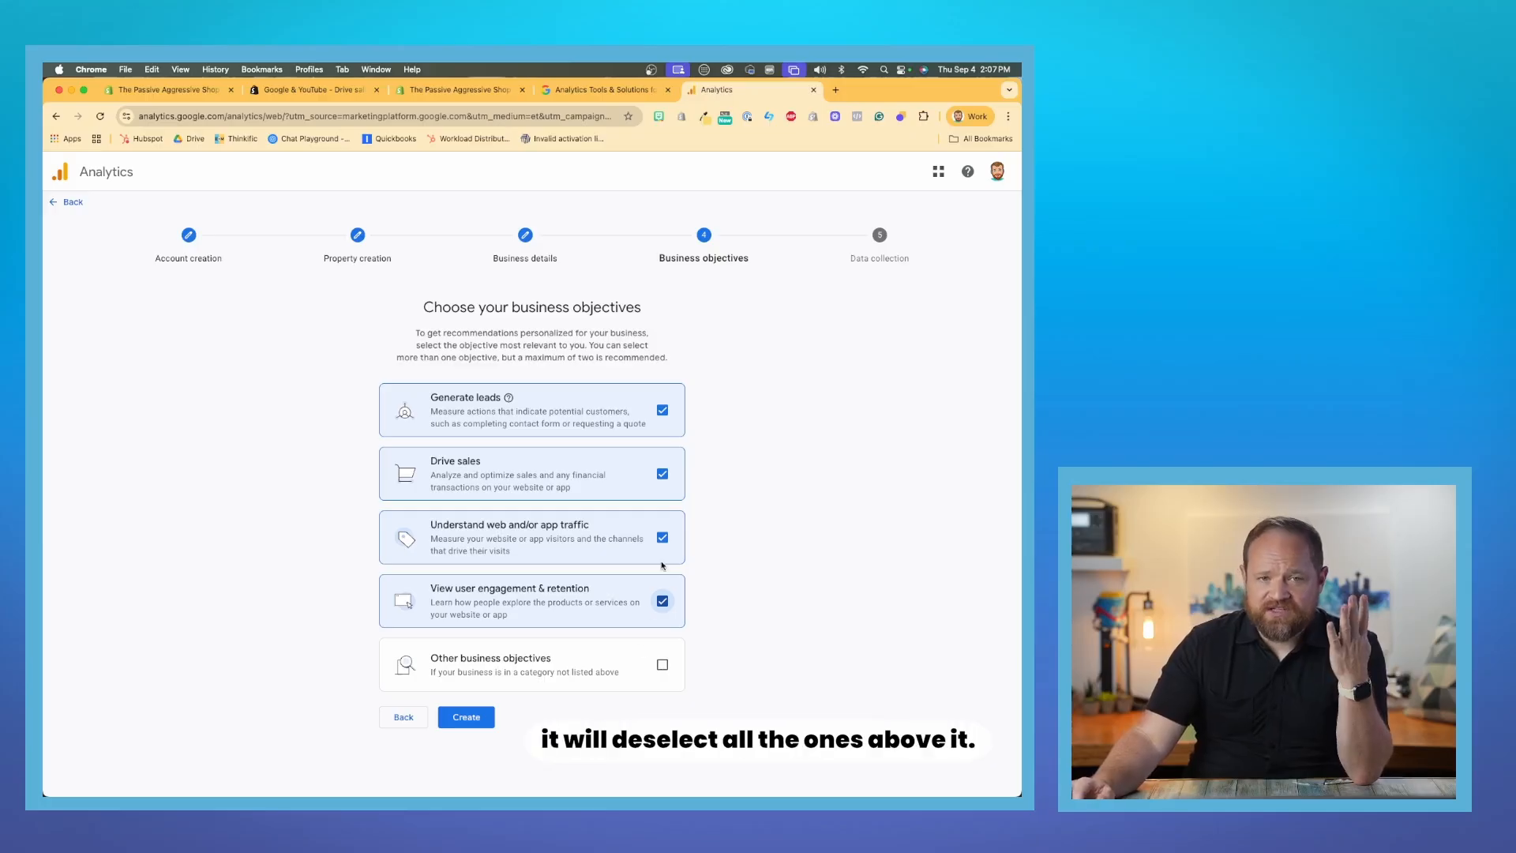
- Create the account and property, accepting the Google Analytics Terms of Service and the Data Processing Terms
left_click(473, 720)
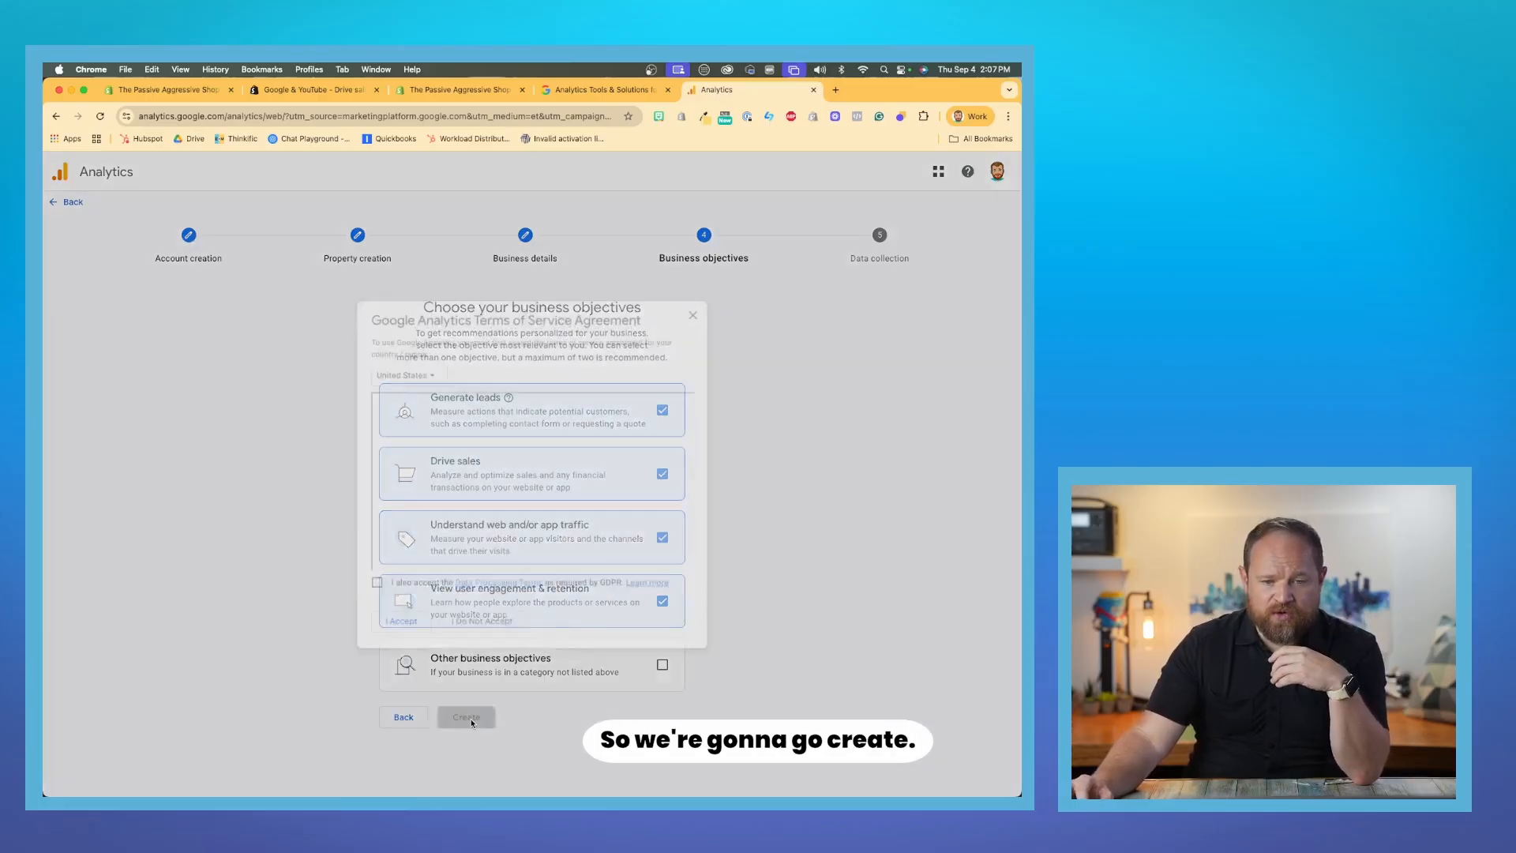
left_click(370, 587)
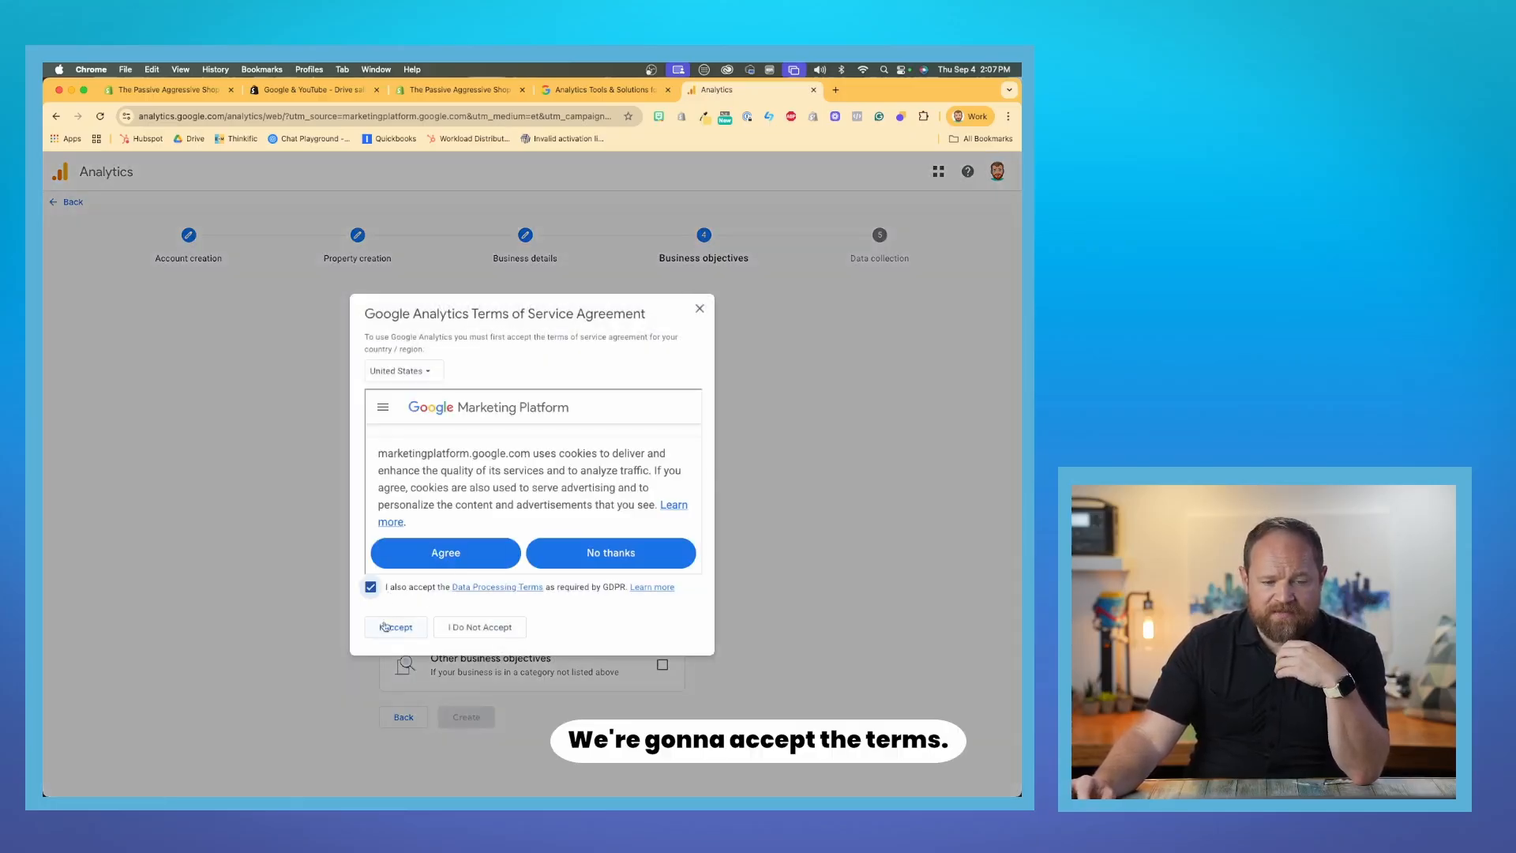
left_click(395, 627)
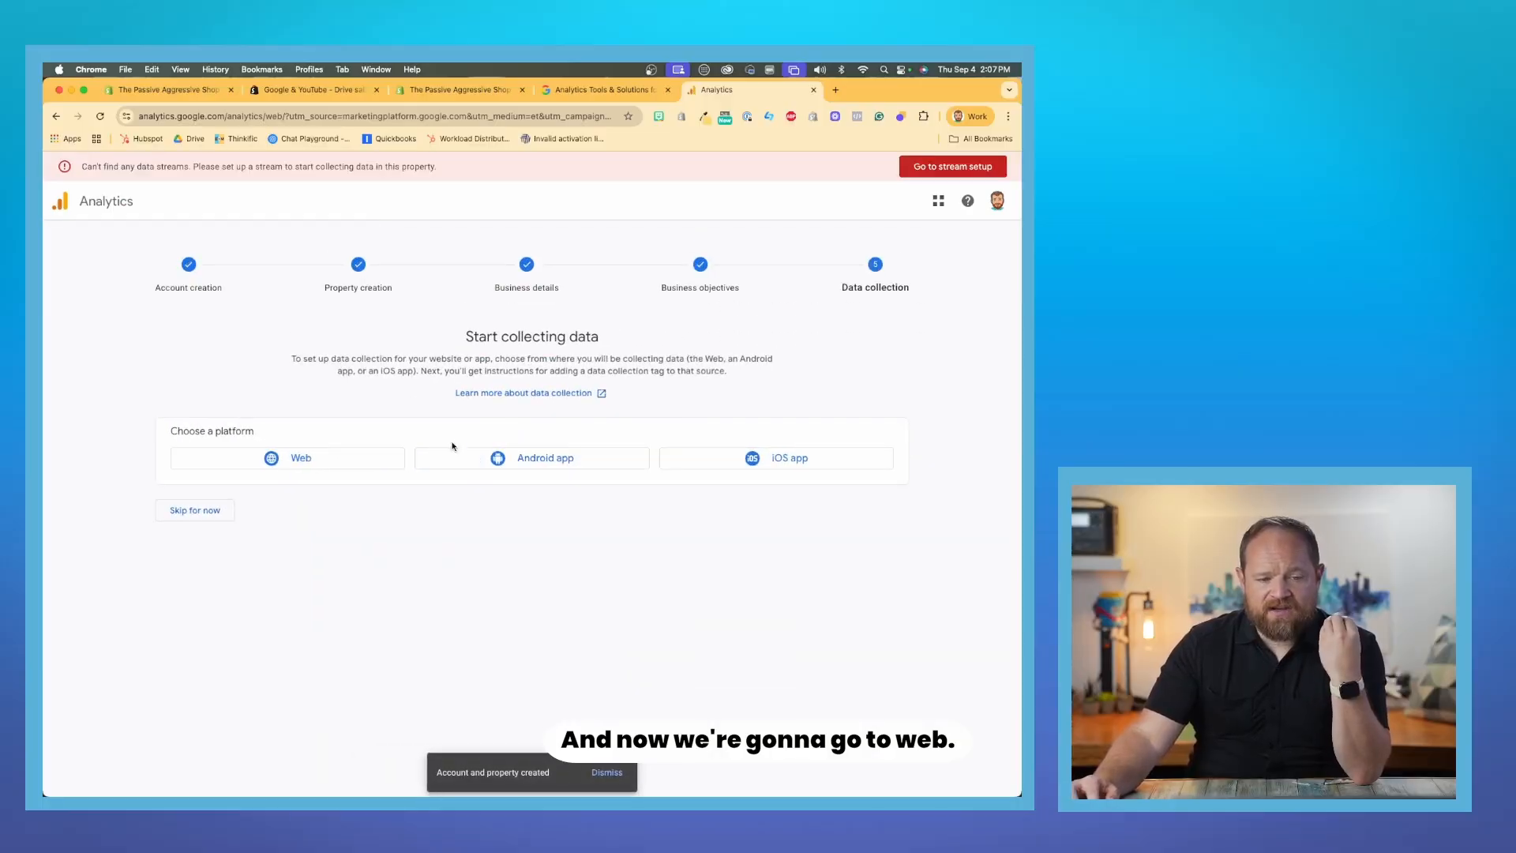
left_click(337, 459)
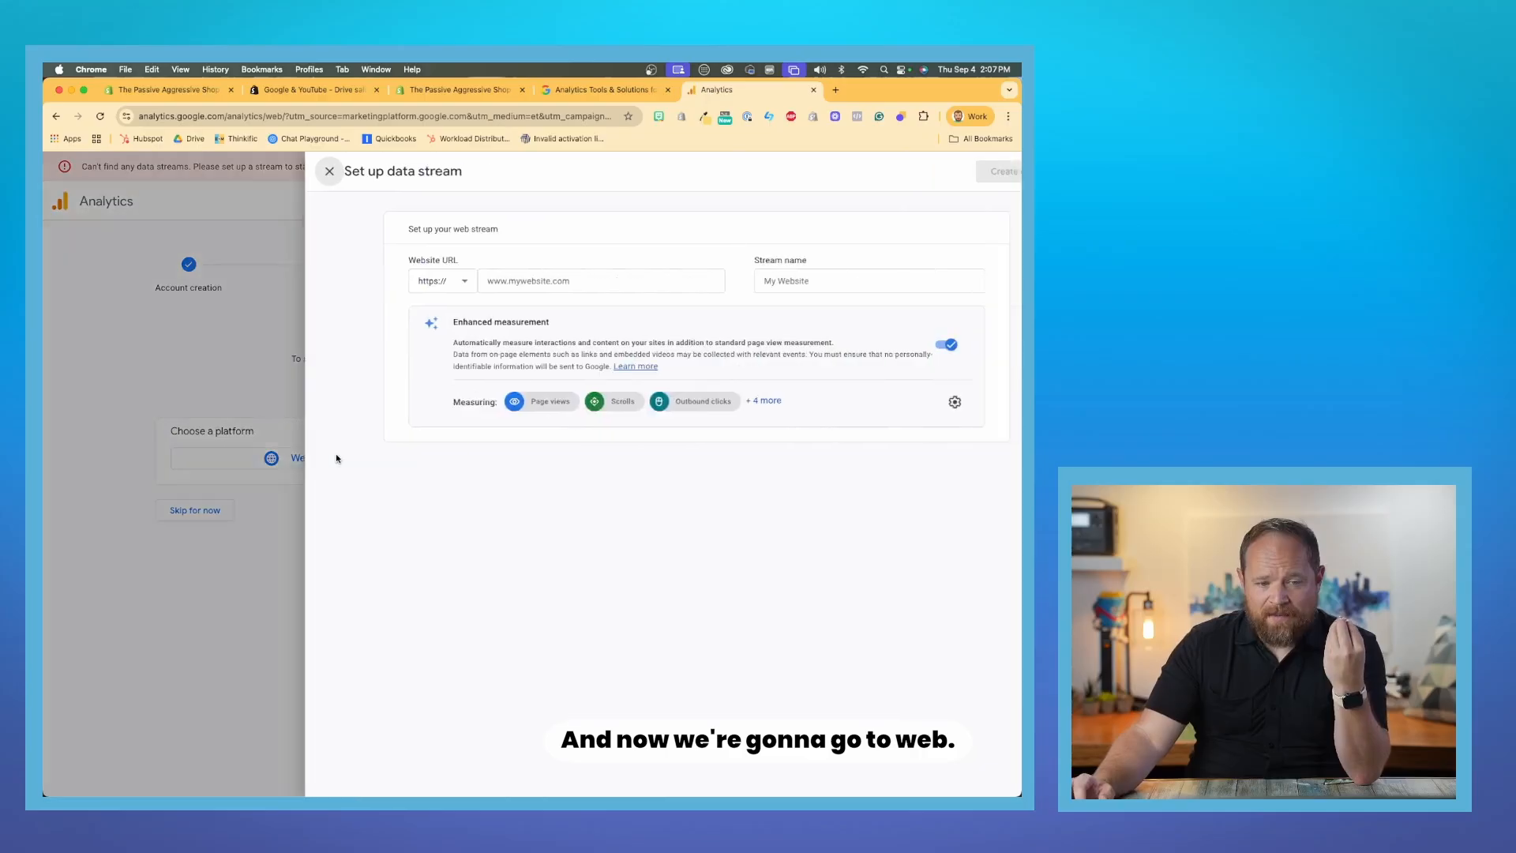
left_click(532, 283)
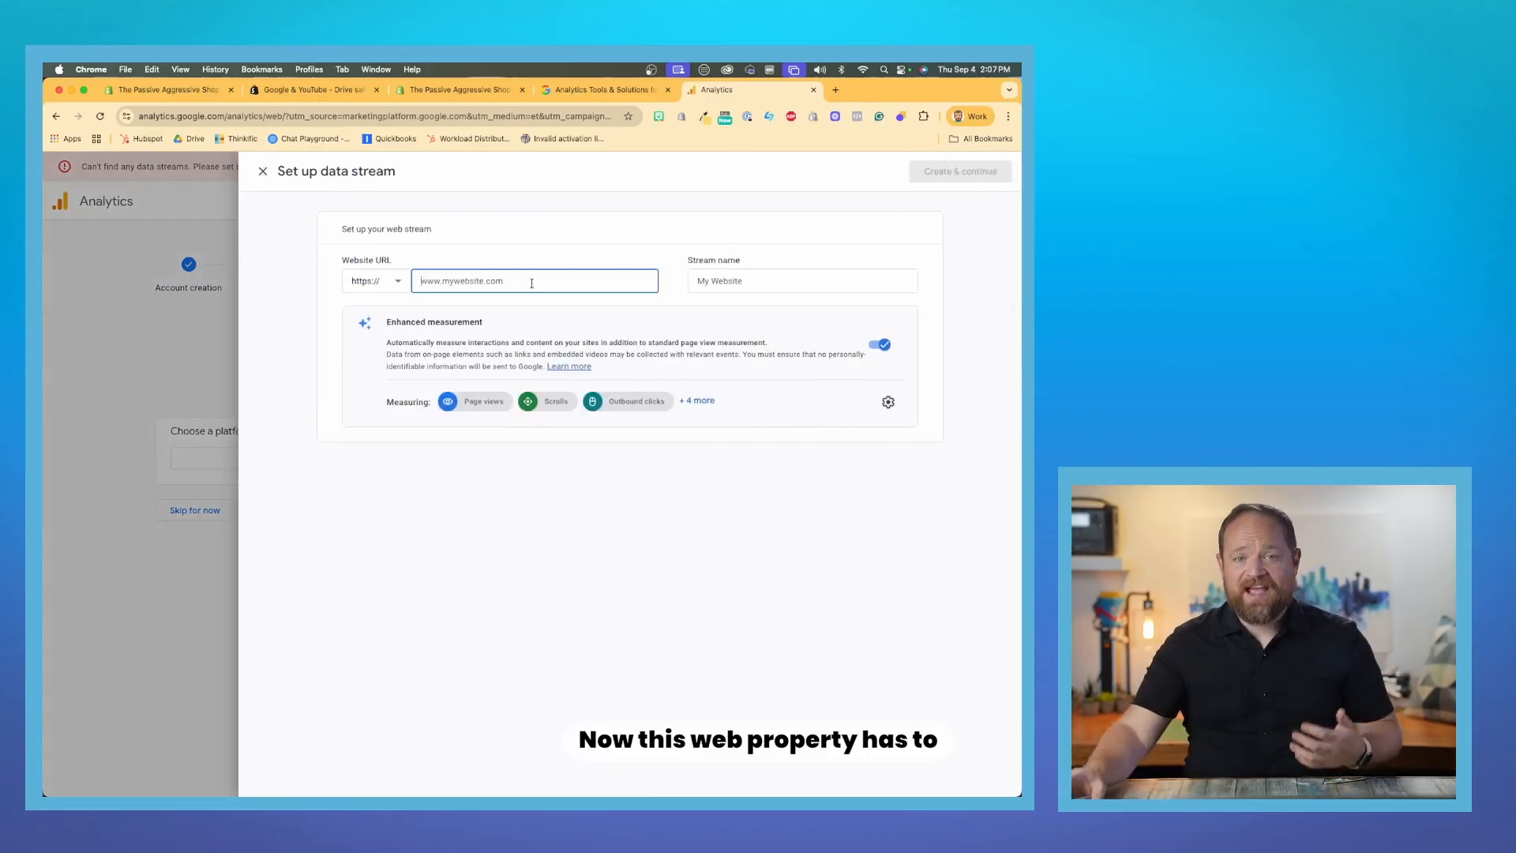
type("www.passiveaggressive.shop")
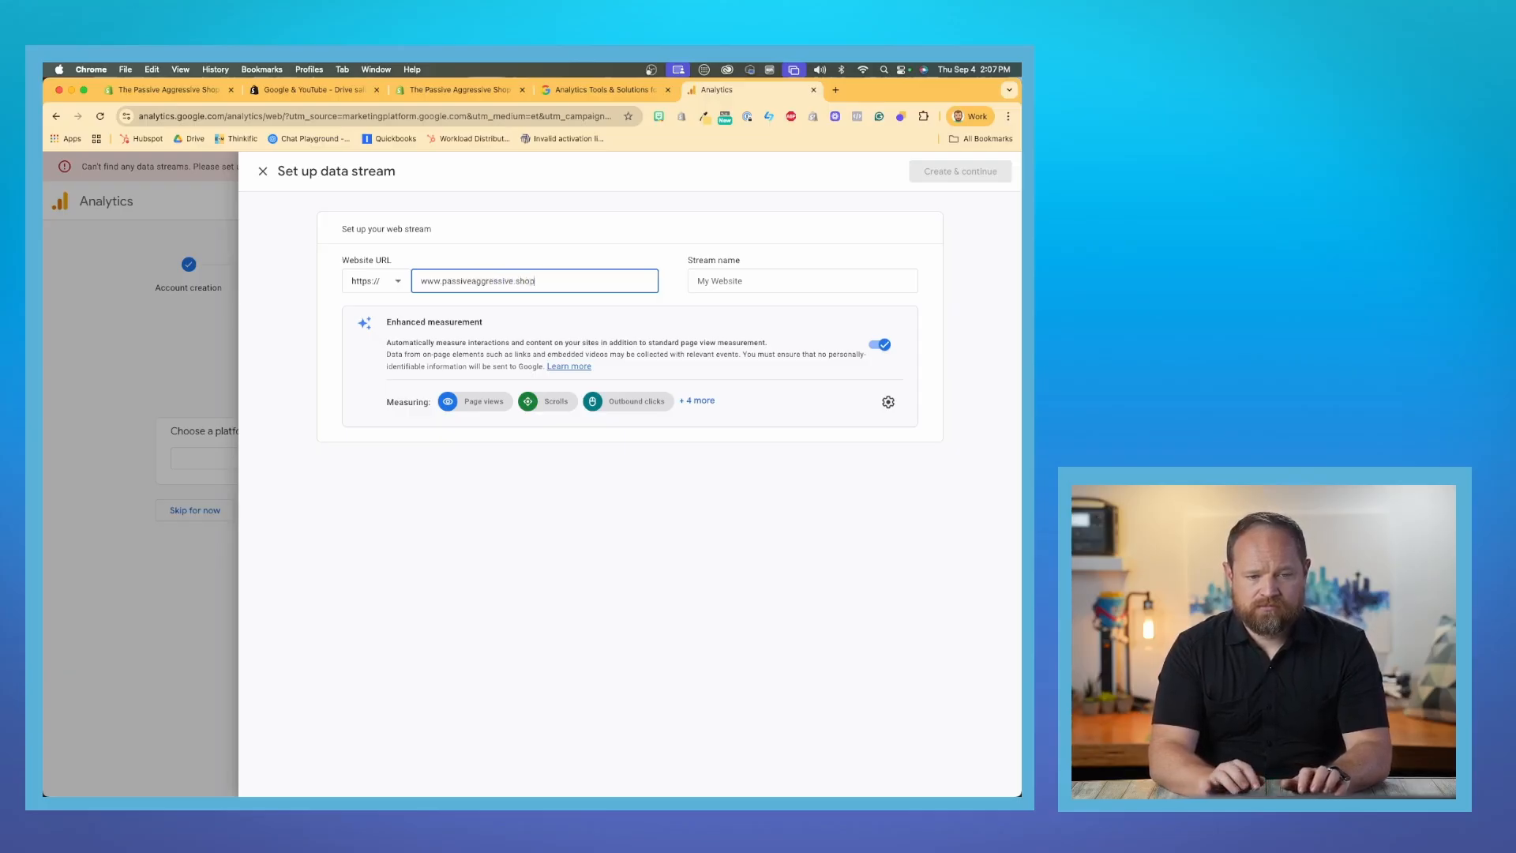
key("Tab")
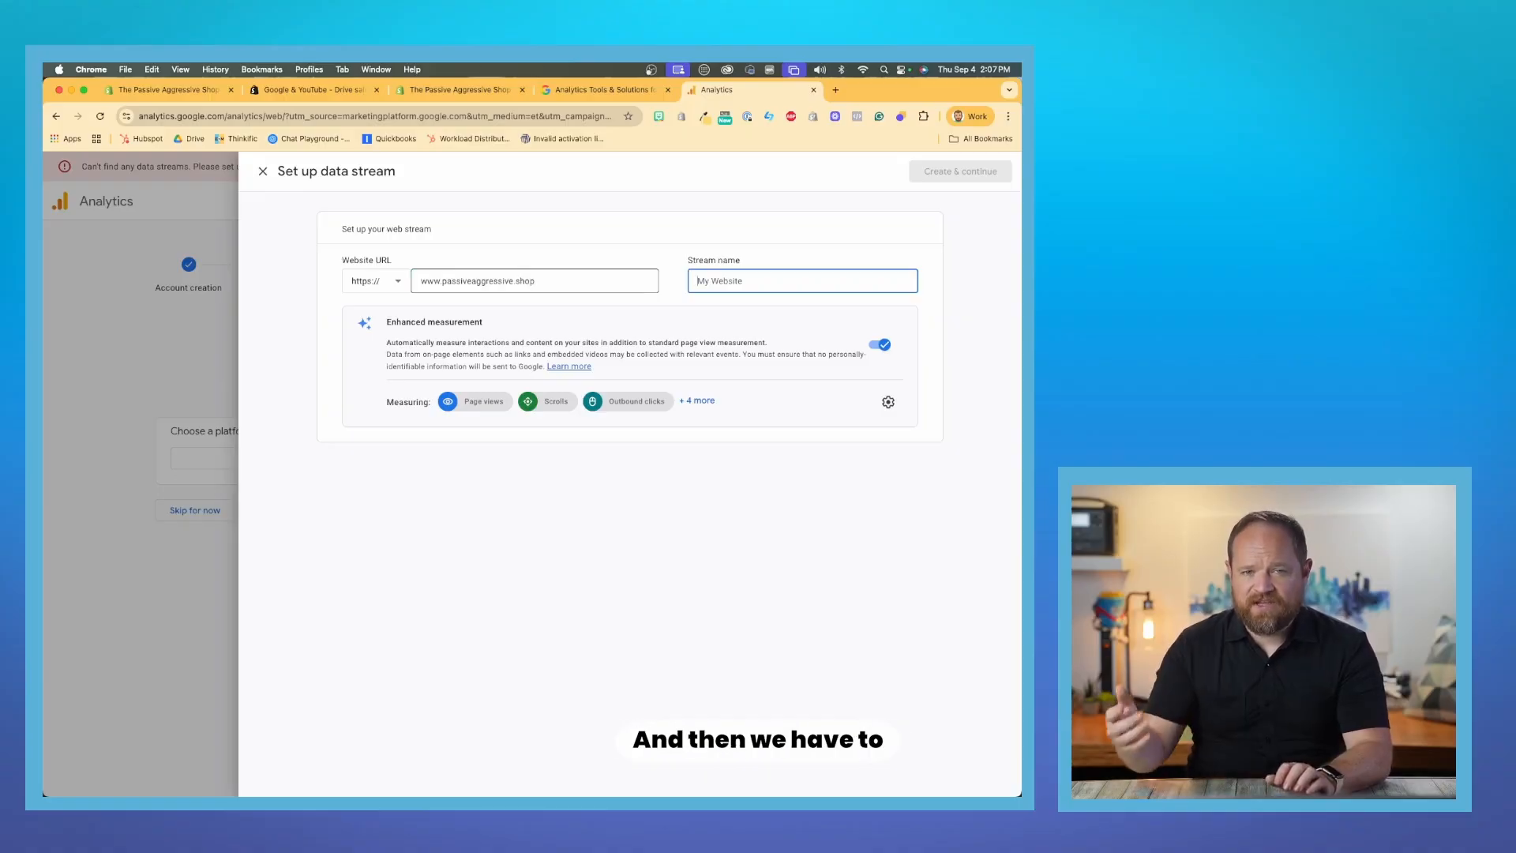
- Name the stream "Shopify Store" and create it, continuing to the Google tag setup
type("Shopi")
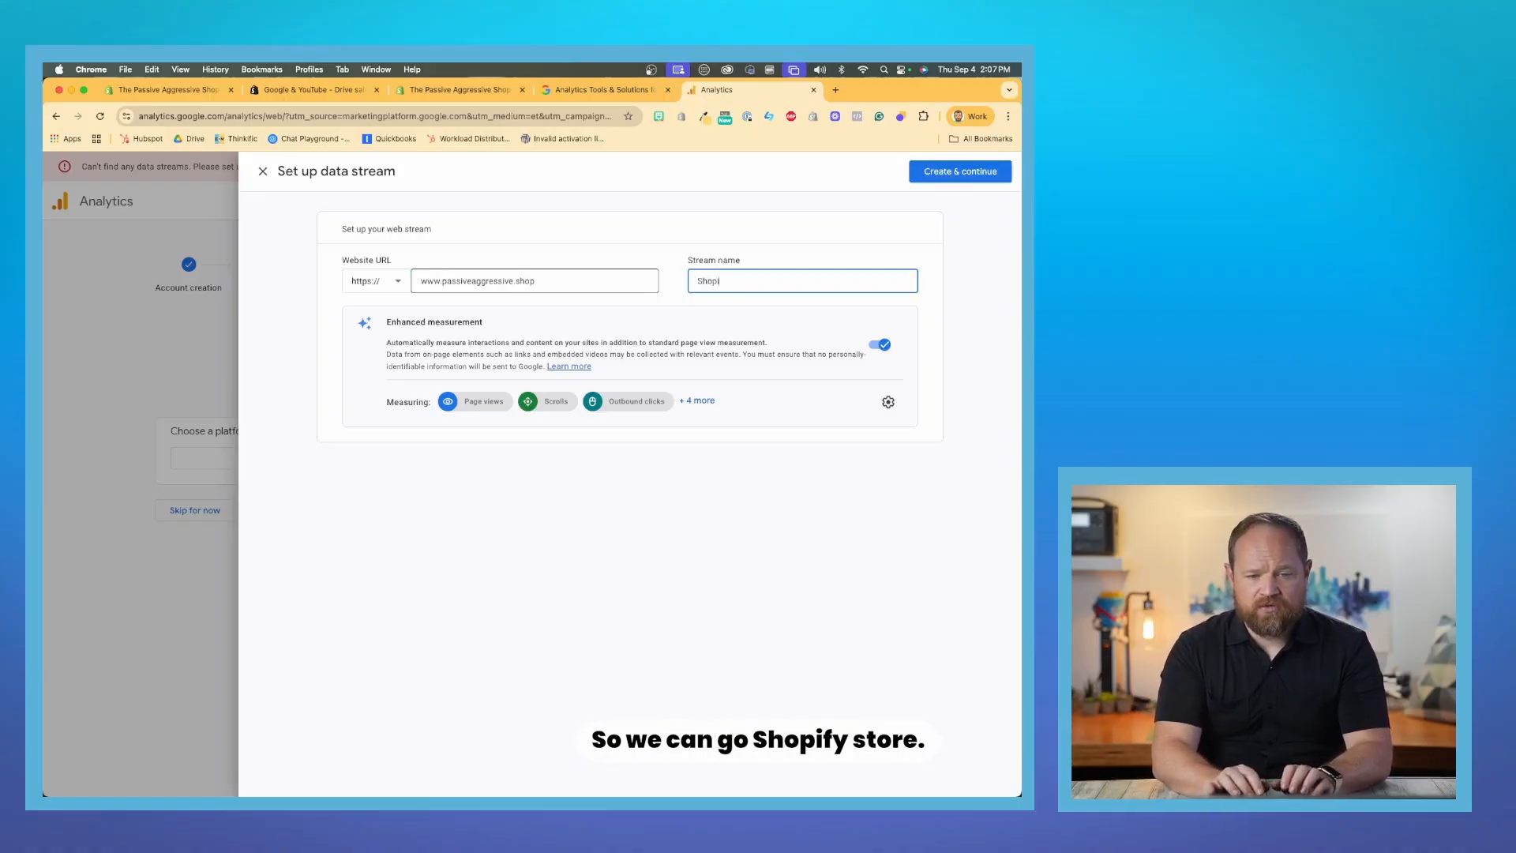
type("fy Store")
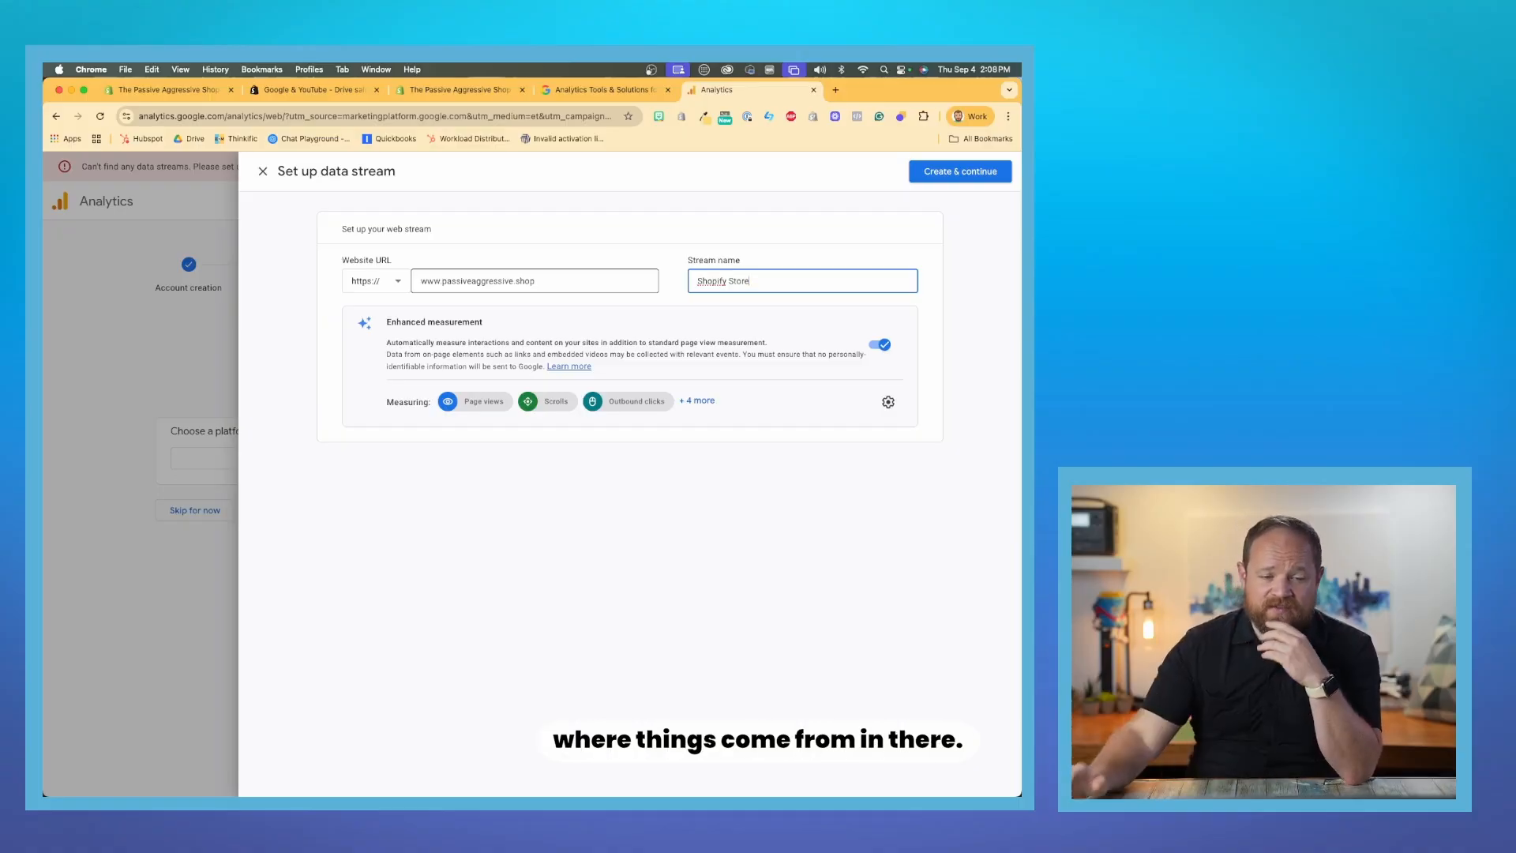
left_click(953, 172)
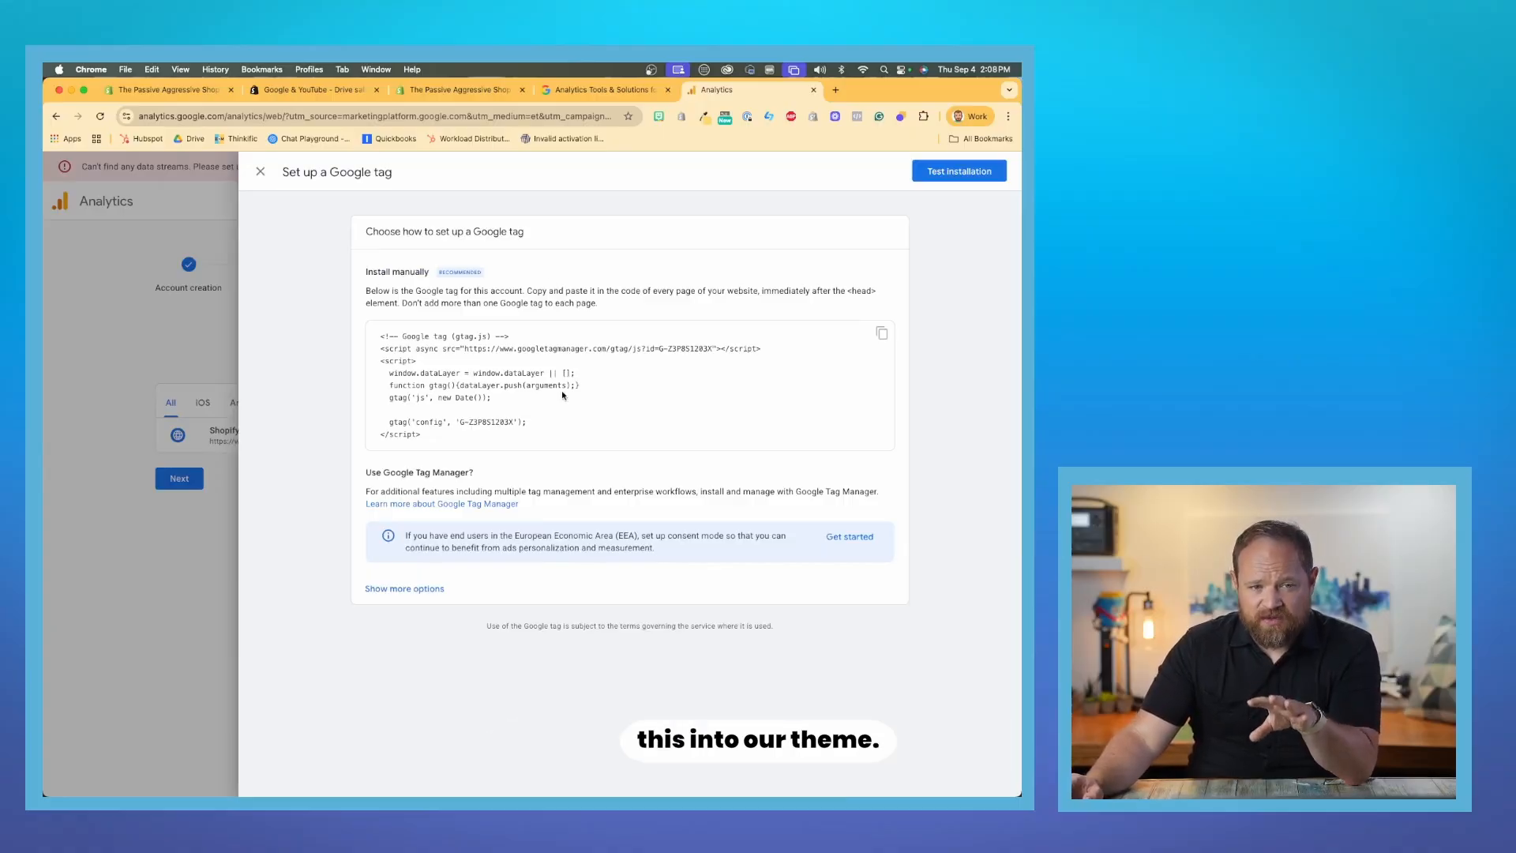
- Switch to the Google & YouTube app setup in Shopify and reconnect the Google account, choosing the howtoshopify.com account
left_click(345, 90)
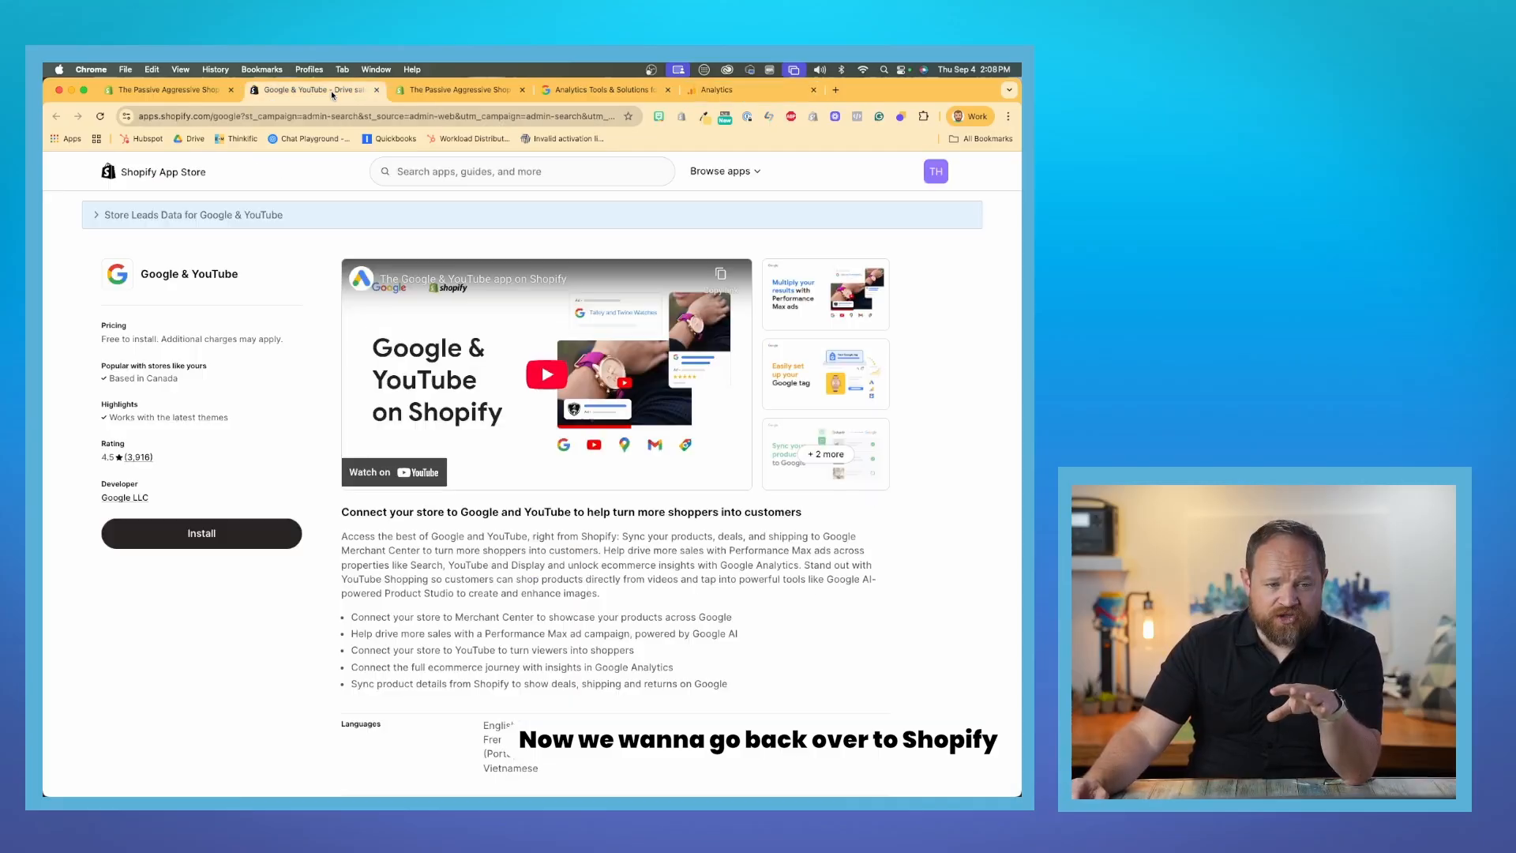
left_click(417, 91)
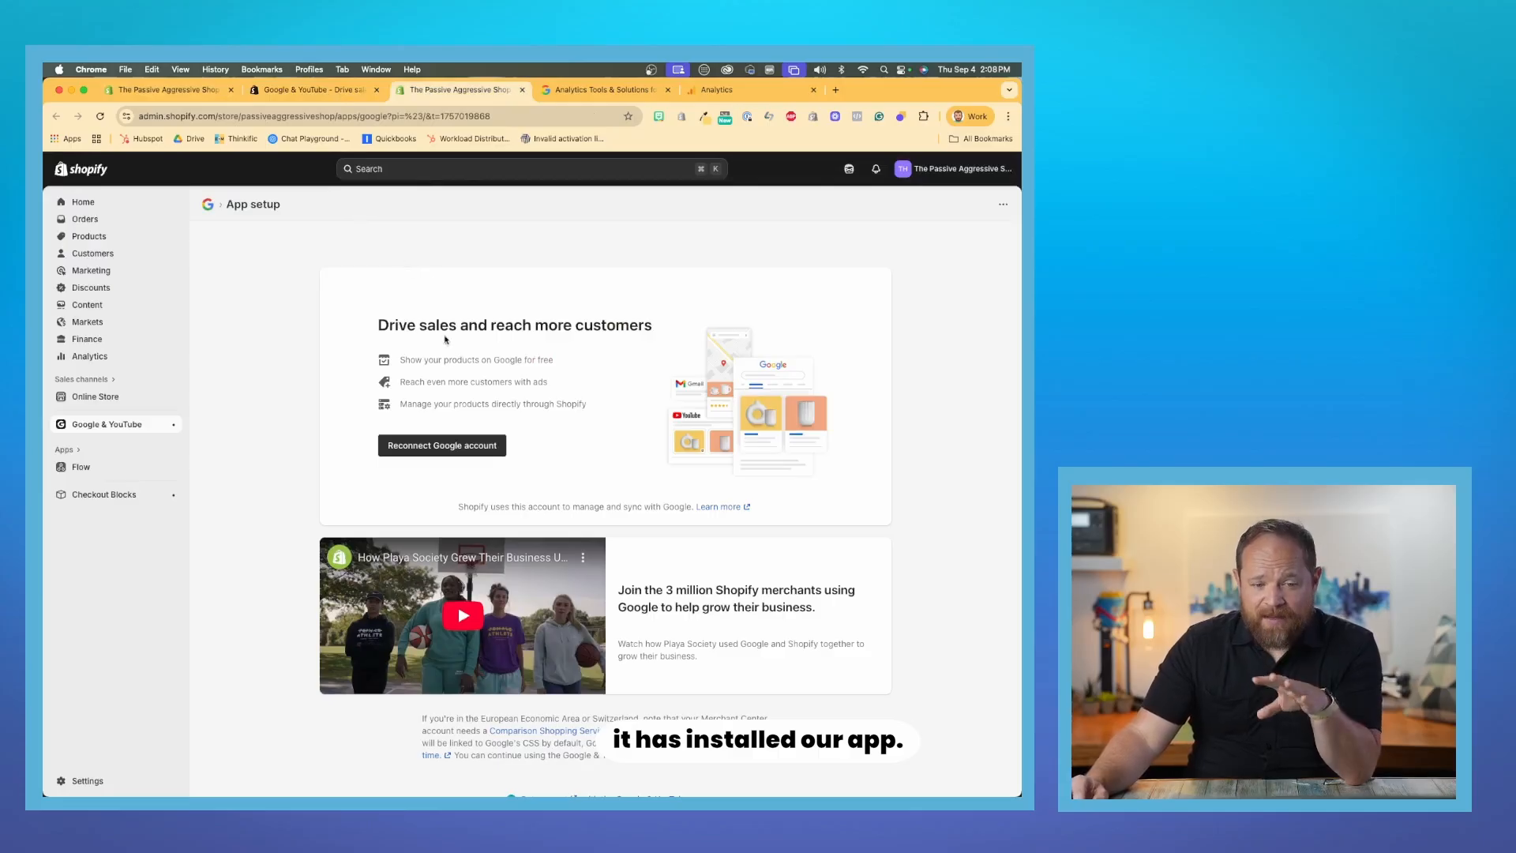
left_click(439, 448)
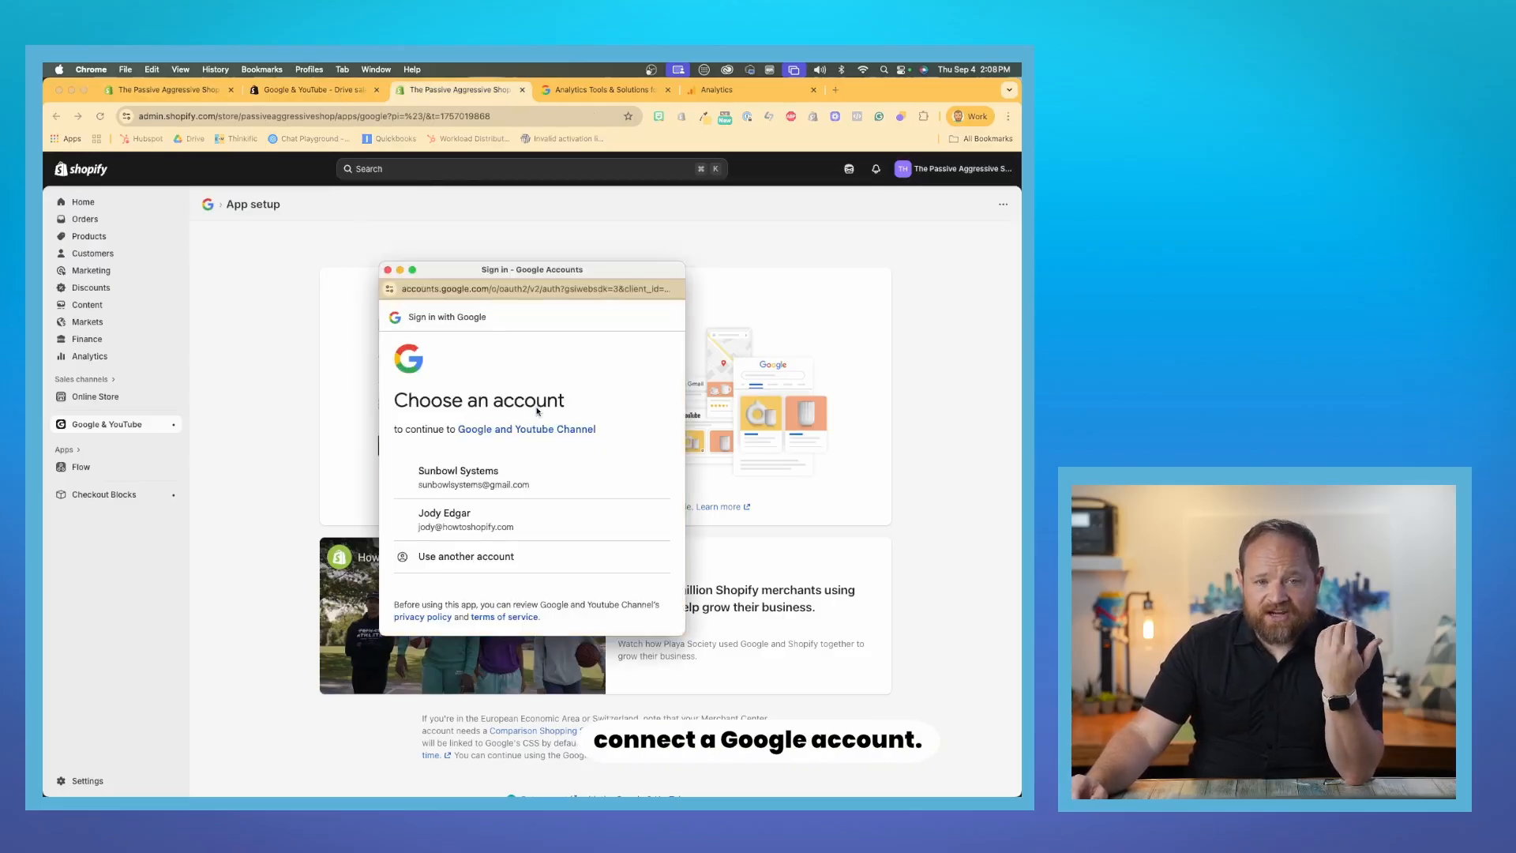
left_click(514, 528)
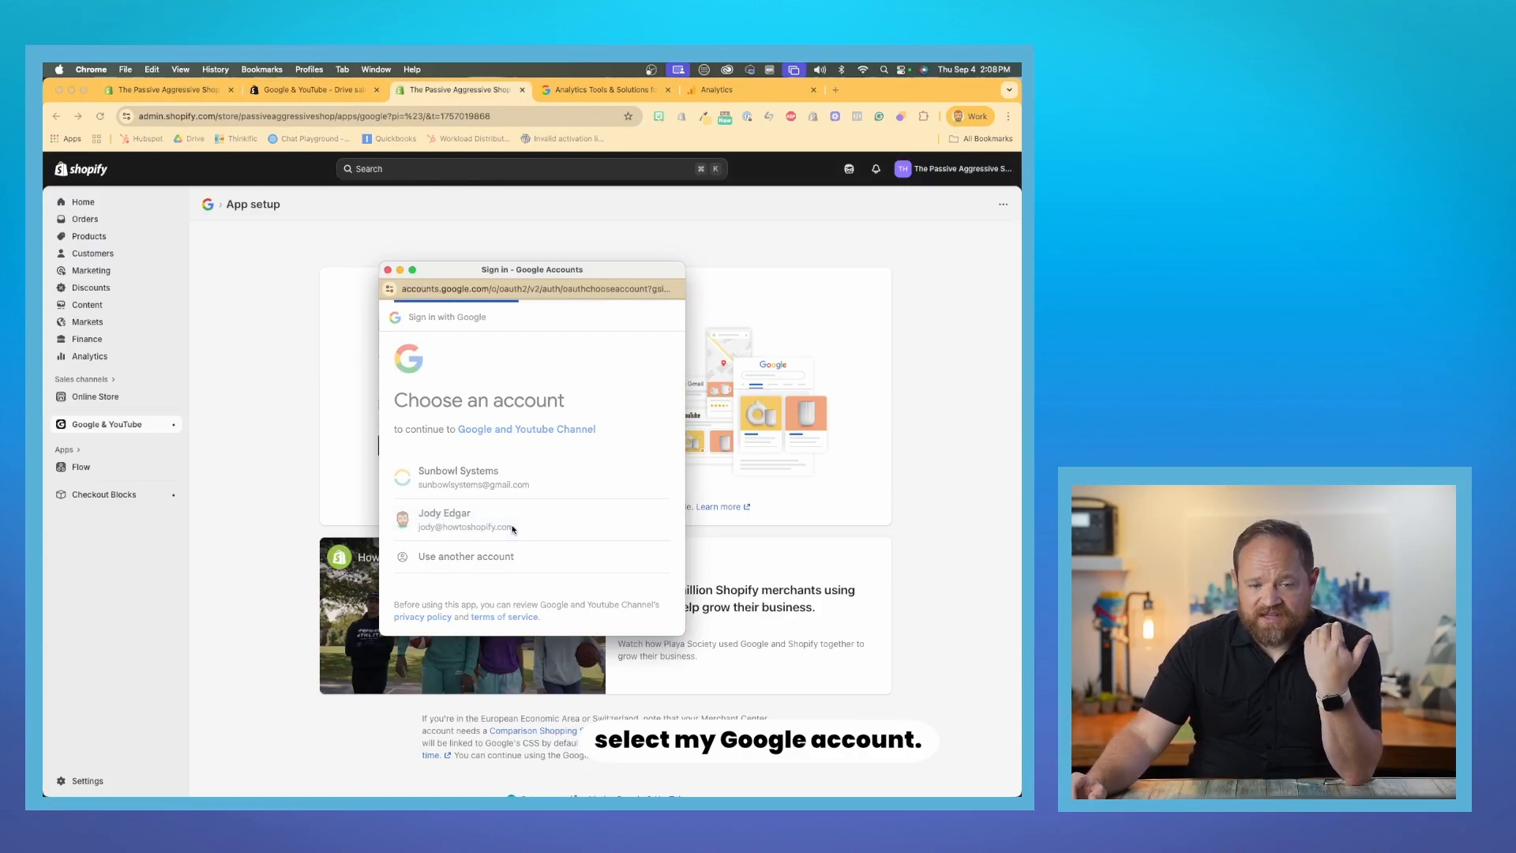
left_click(488, 541)
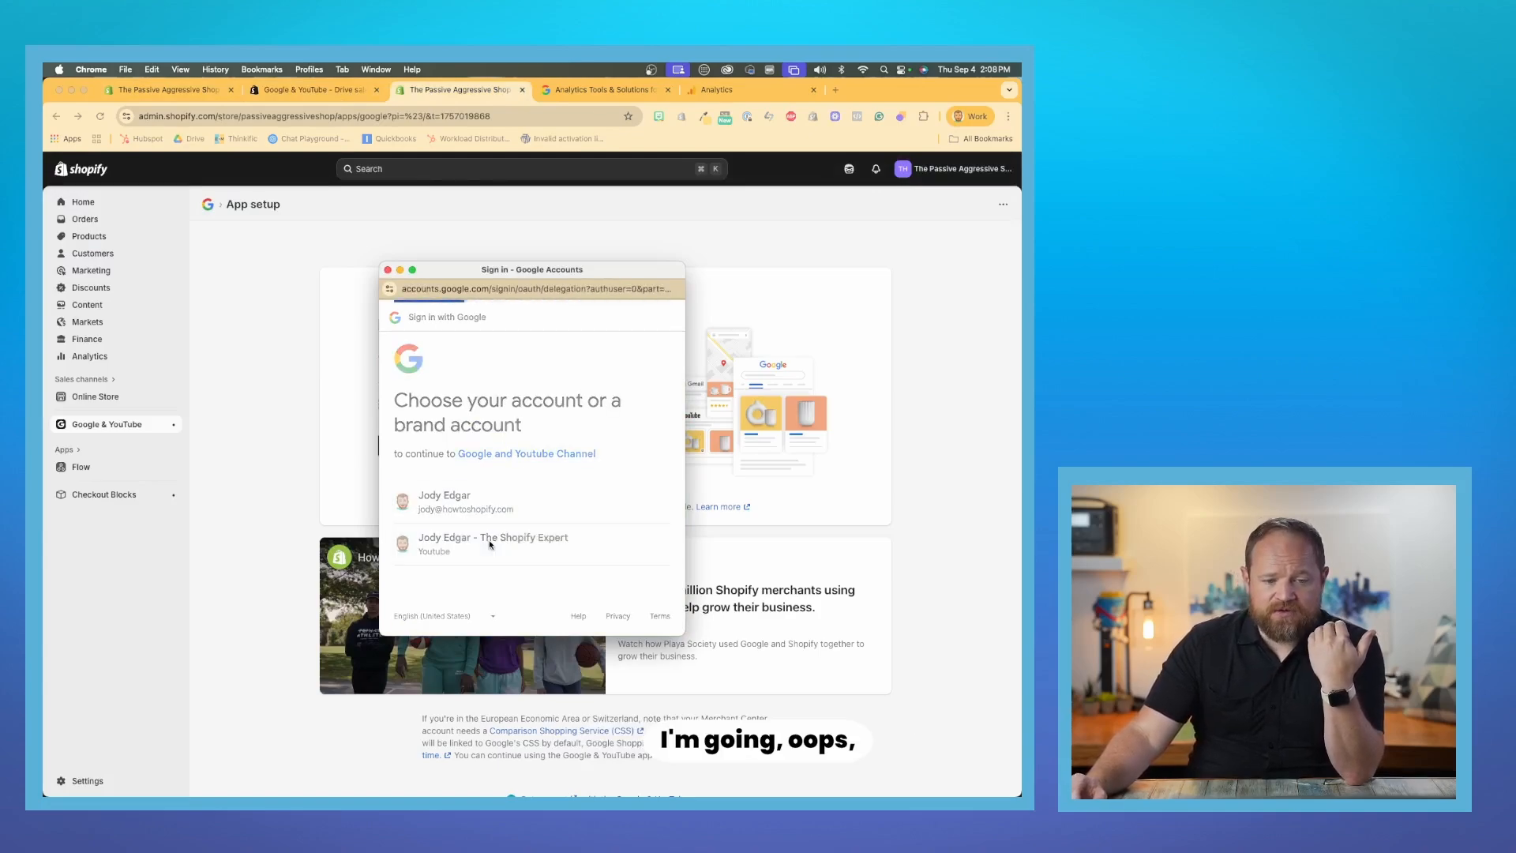
scroll(505, 563, "down", 5)
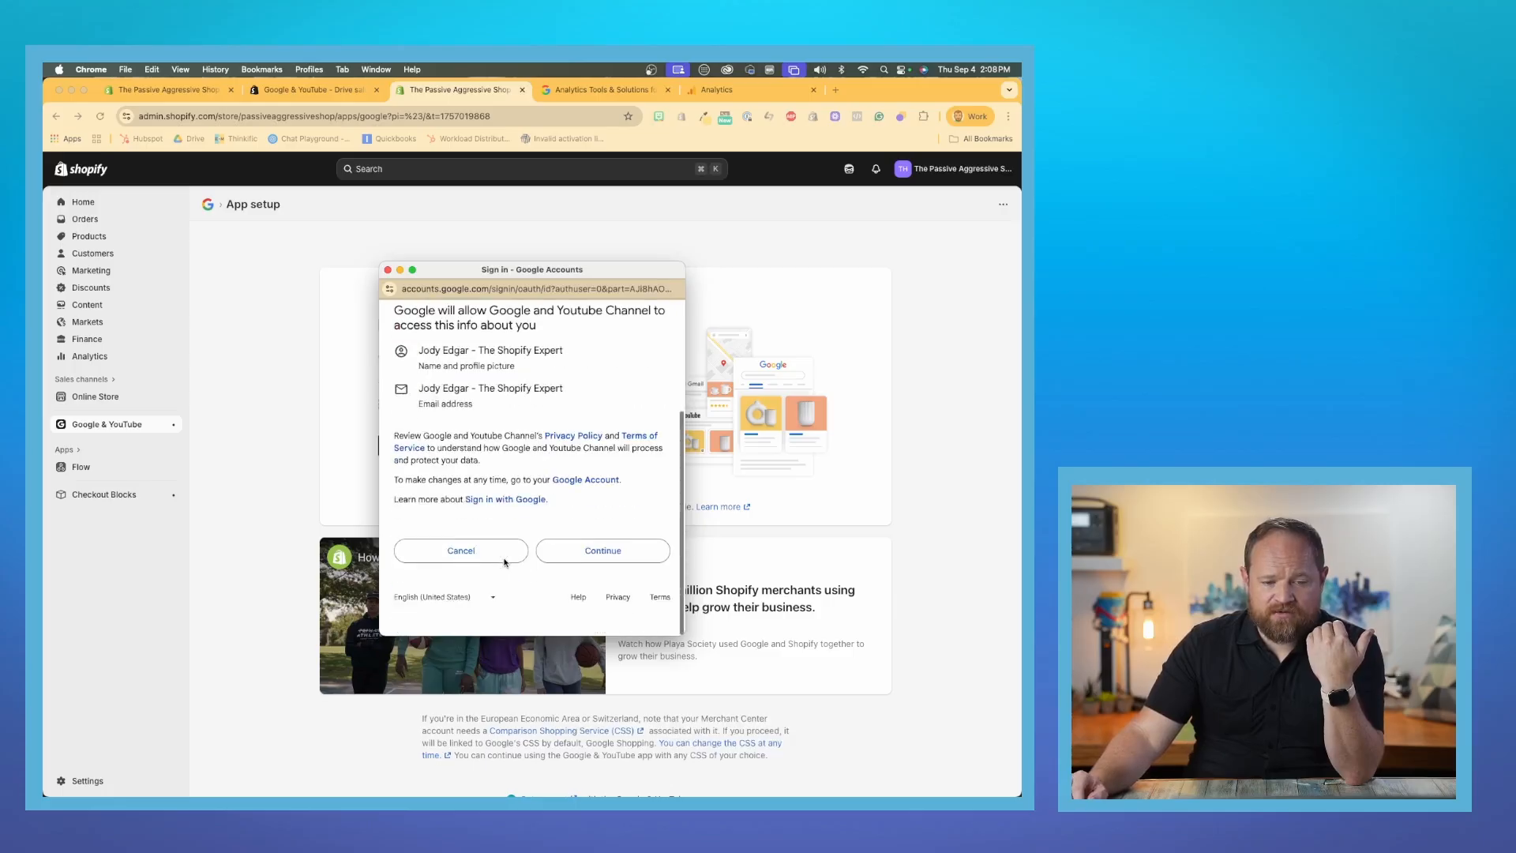
scroll(494, 508, "up", 5)
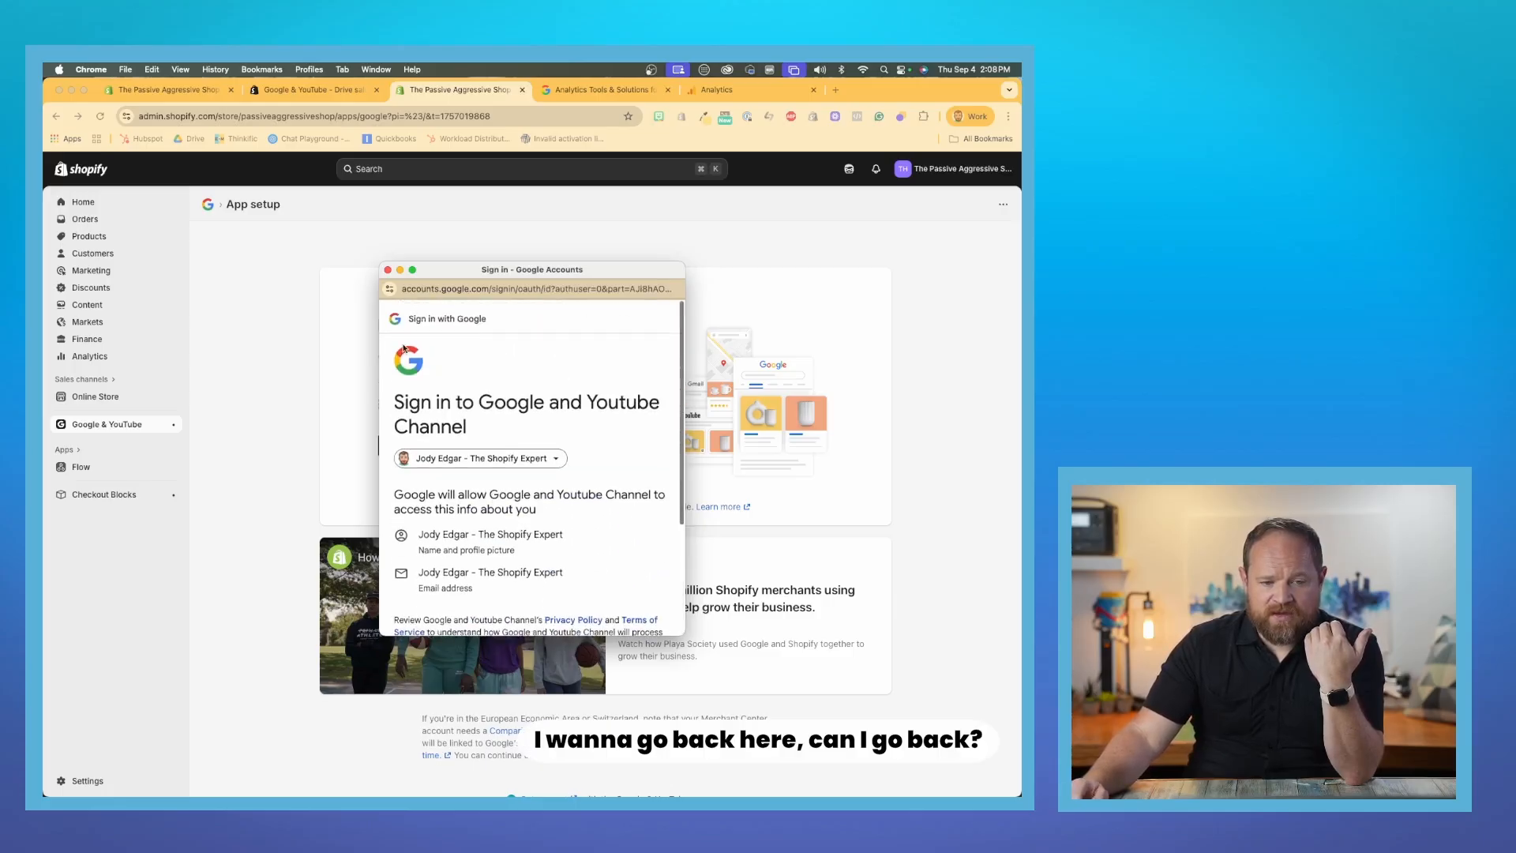
left_click(459, 384)
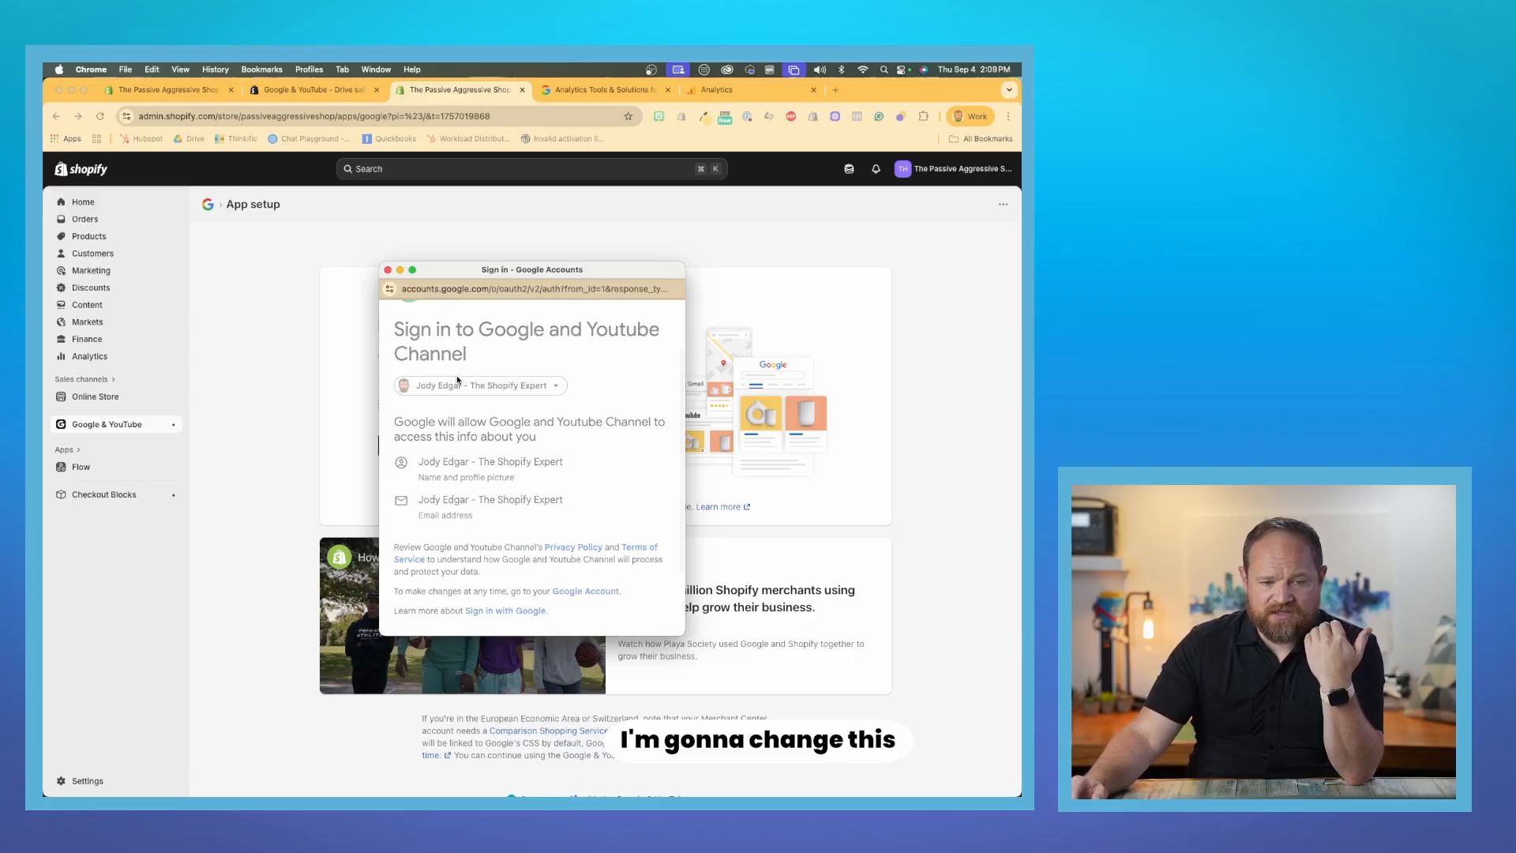
left_click(459, 522)
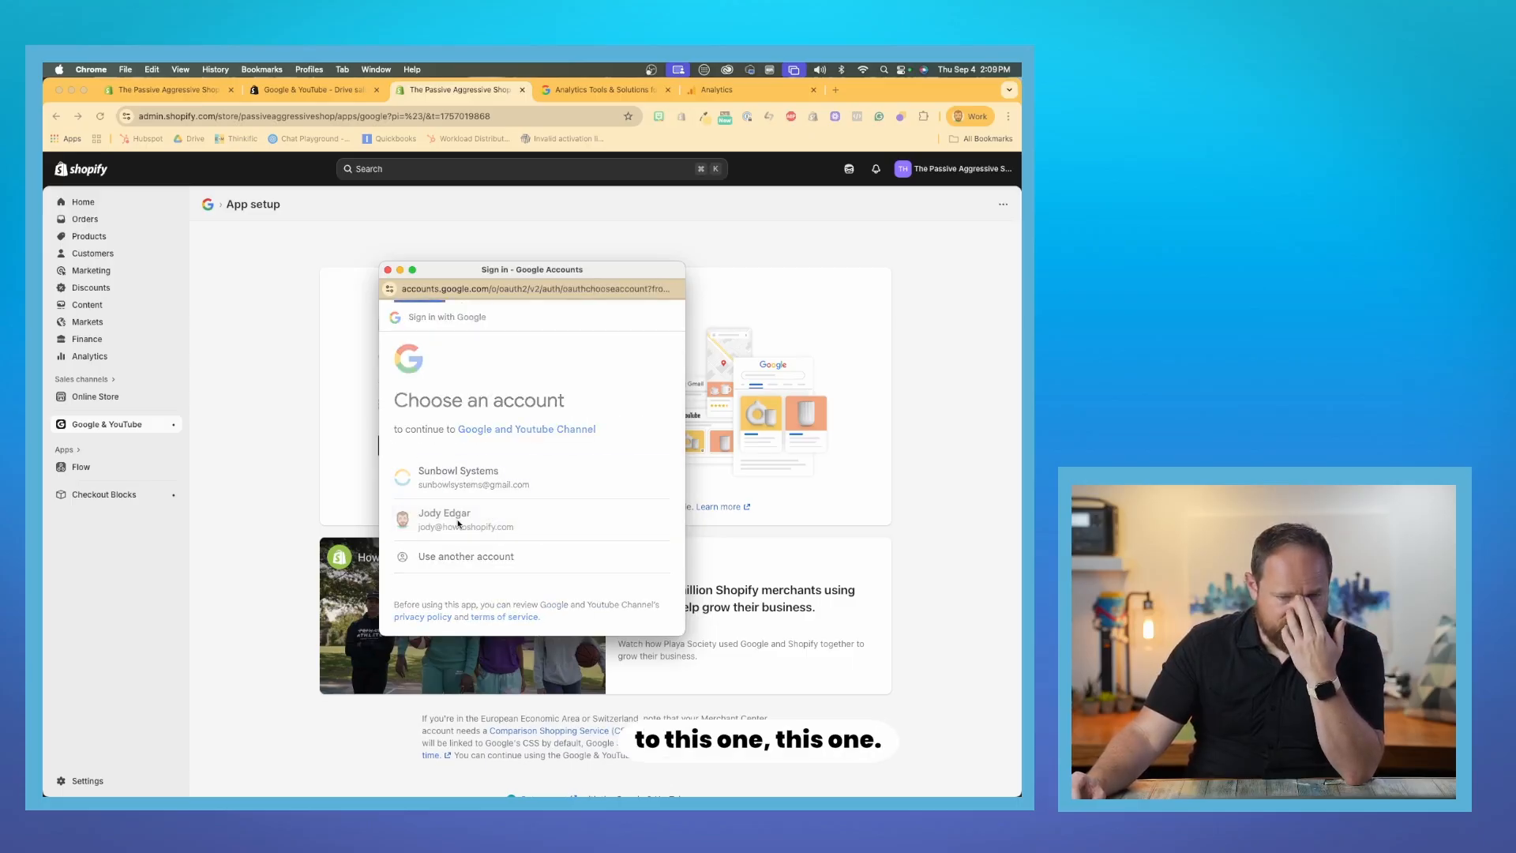
- Sign in with the main Google account rather than the YouTube brand account and start the Google Analytics 4-only setup
left_click(459, 504)
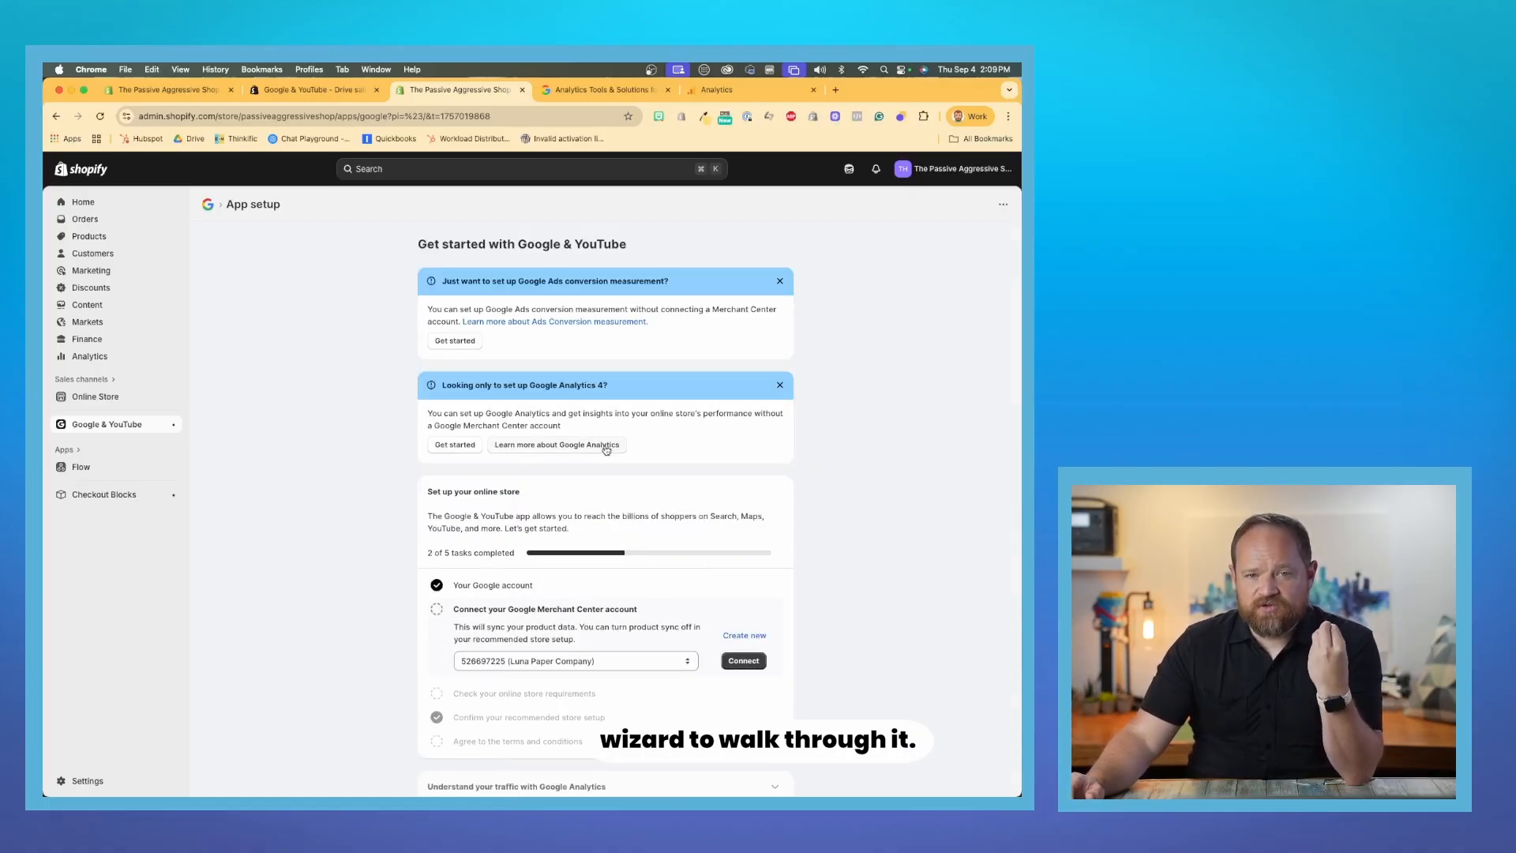
scroll(668, 482, "up", 5)
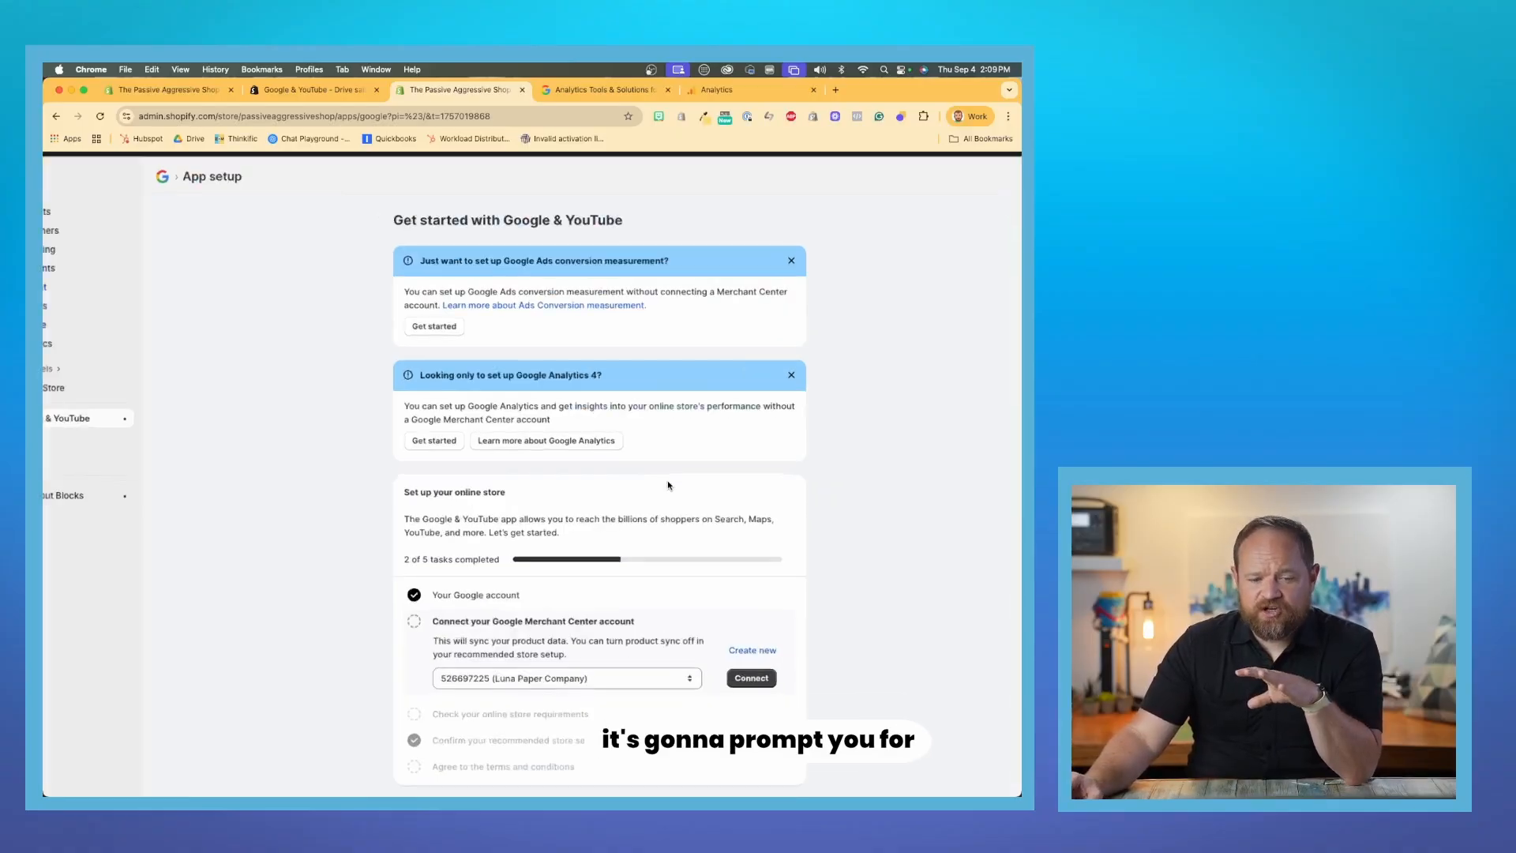
scroll(667, 481, "down", 3)
scroll(666, 481, "down", 5)
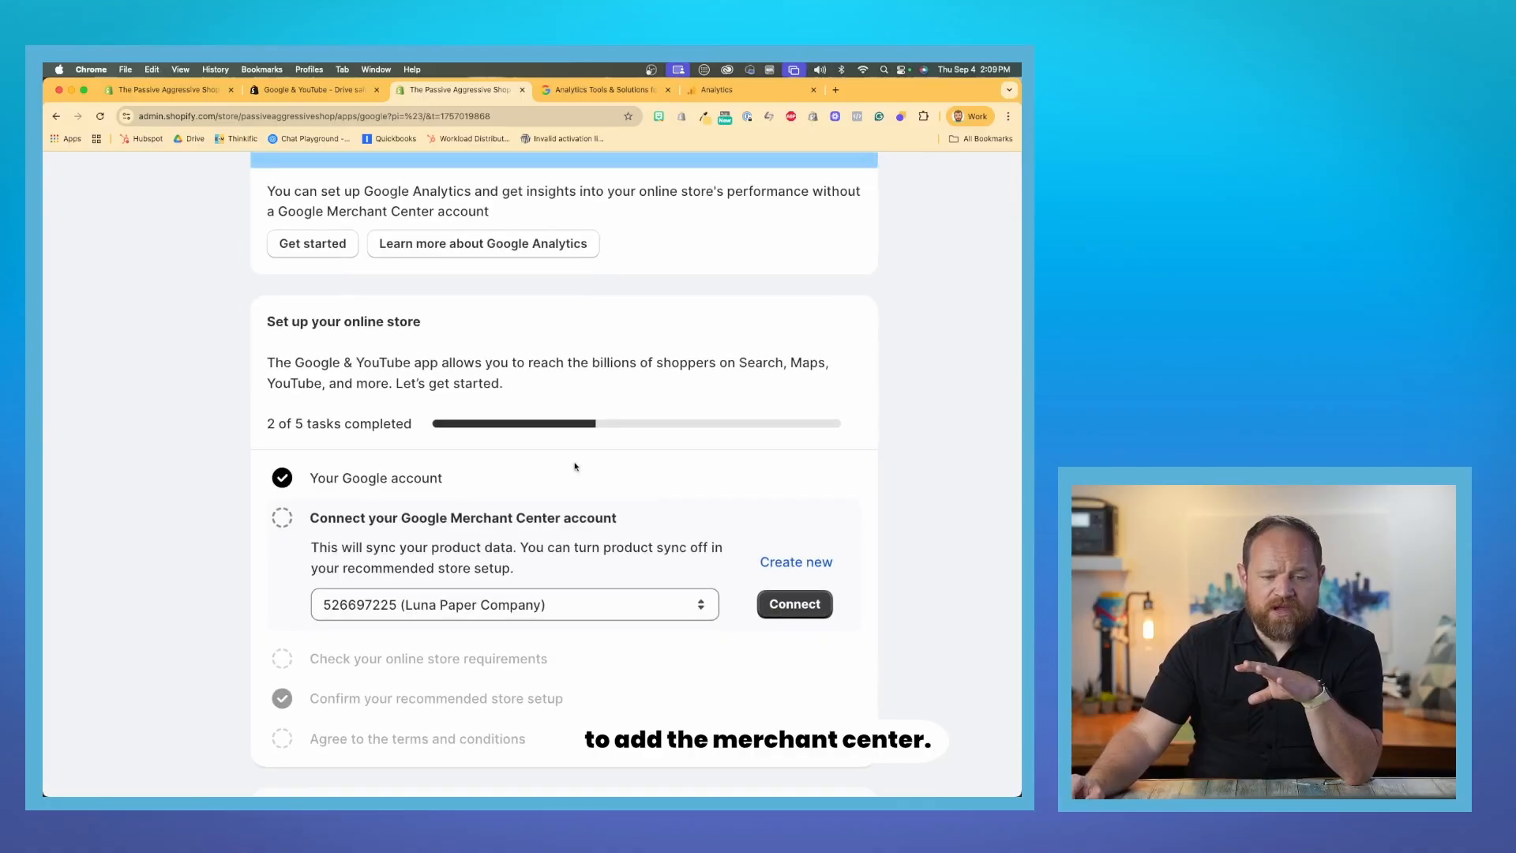
scroll(584, 541, "up", 3)
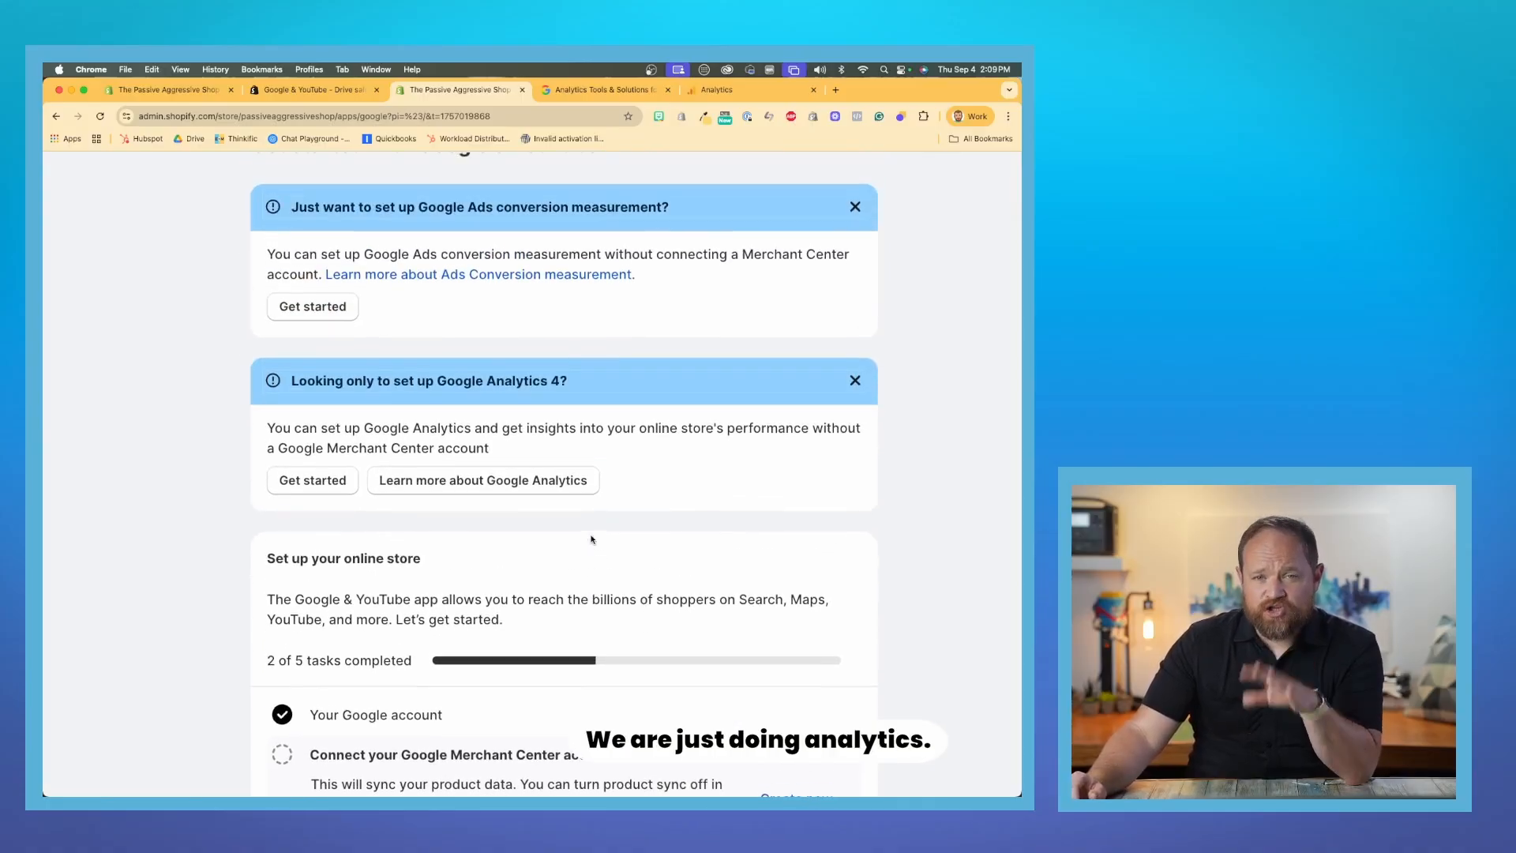
scroll(584, 598, "up", 3)
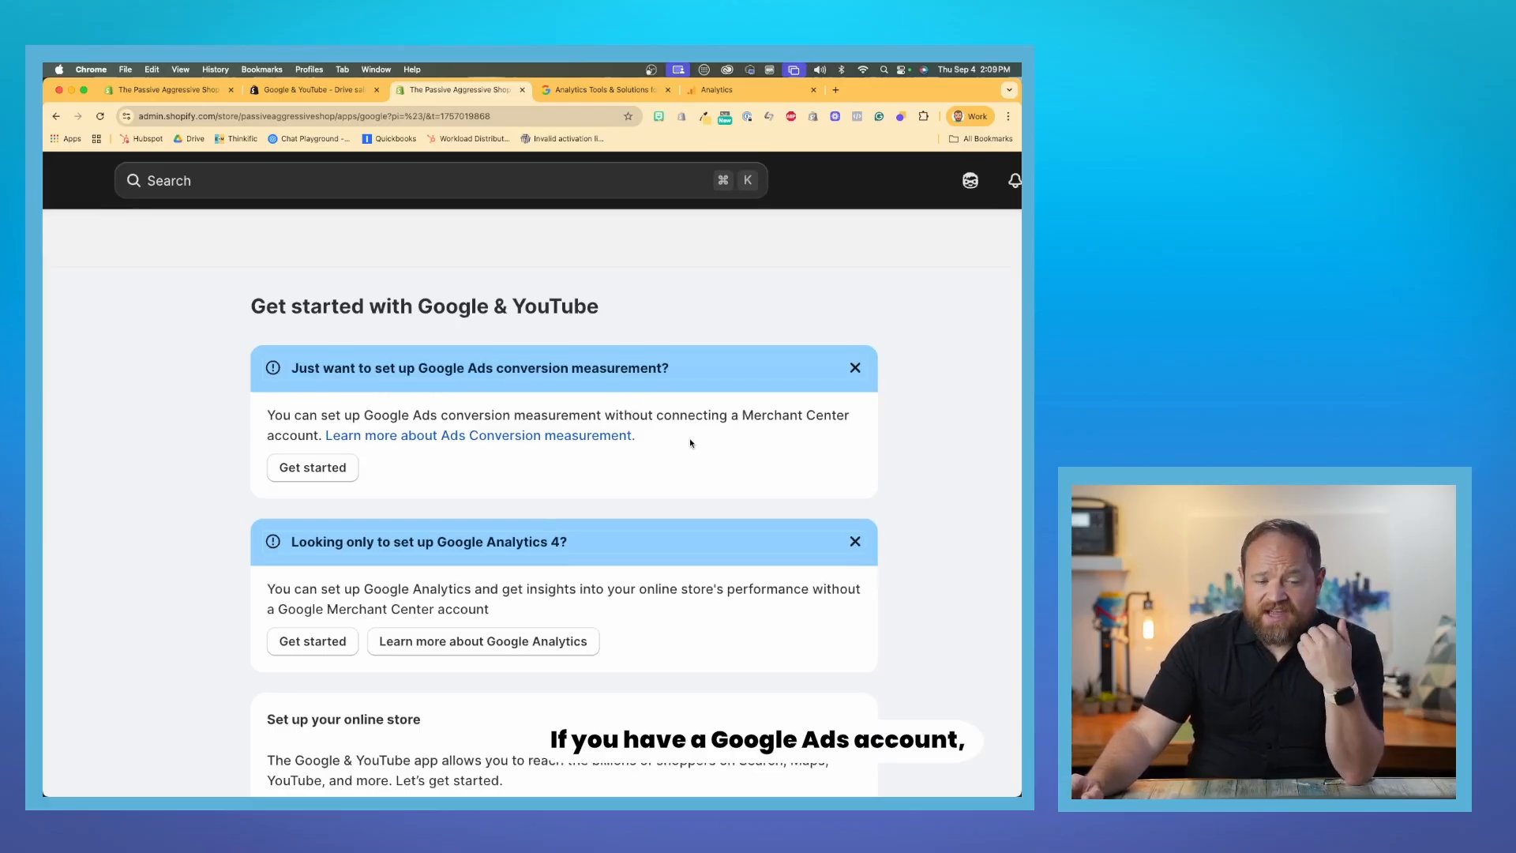
scroll(691, 443, "down", 1)
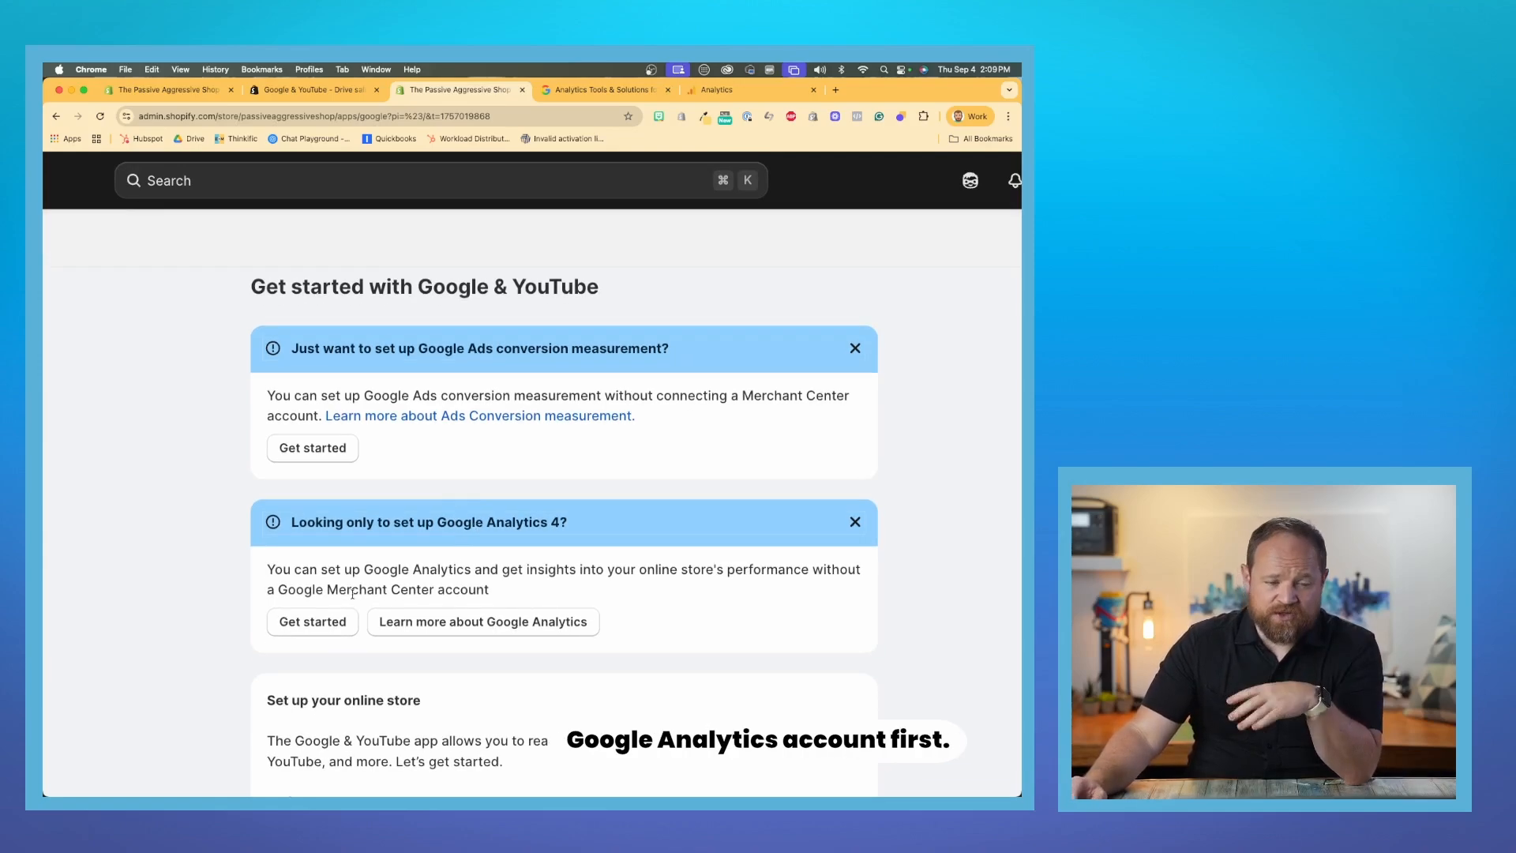
left_click(324, 624)
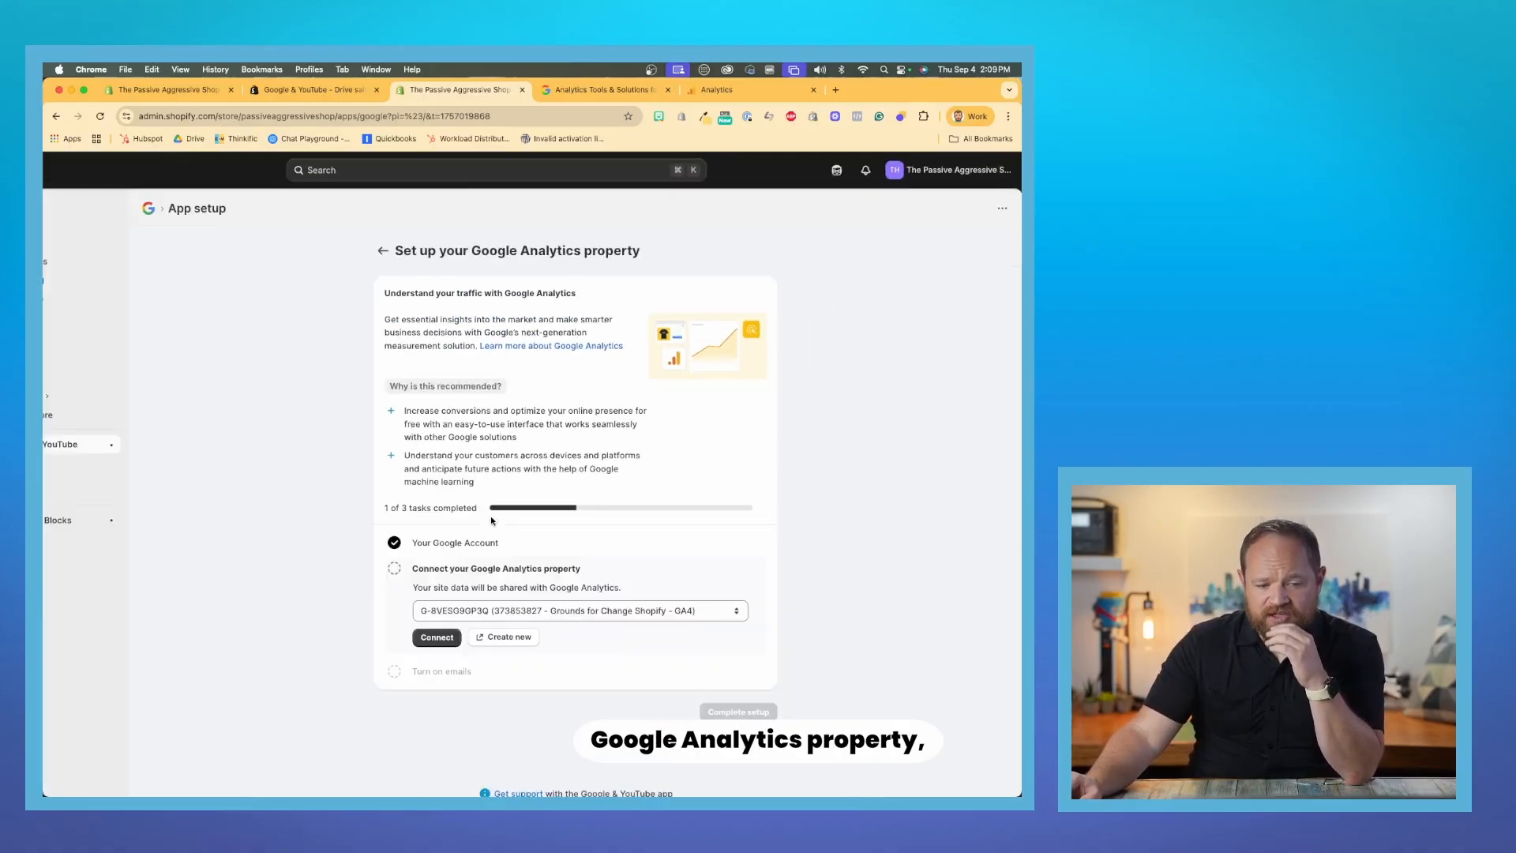
- Select the Passiveaggressive.com ( Online Store ) Google Analytics property and connect it to the store
left_click(540, 614)
scroll(560, 647, "down", 10)
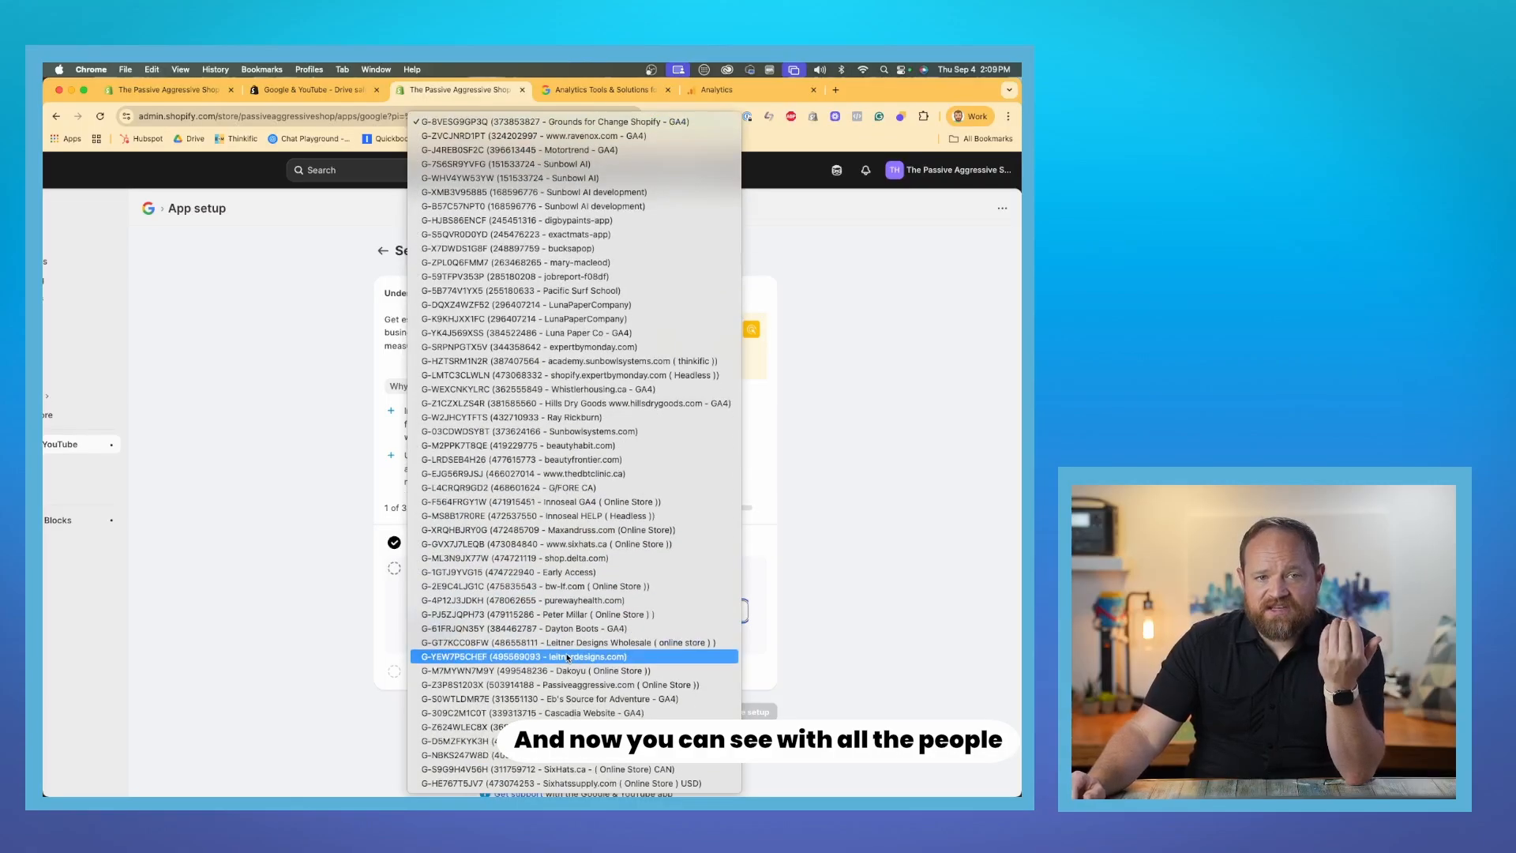
left_click(592, 685)
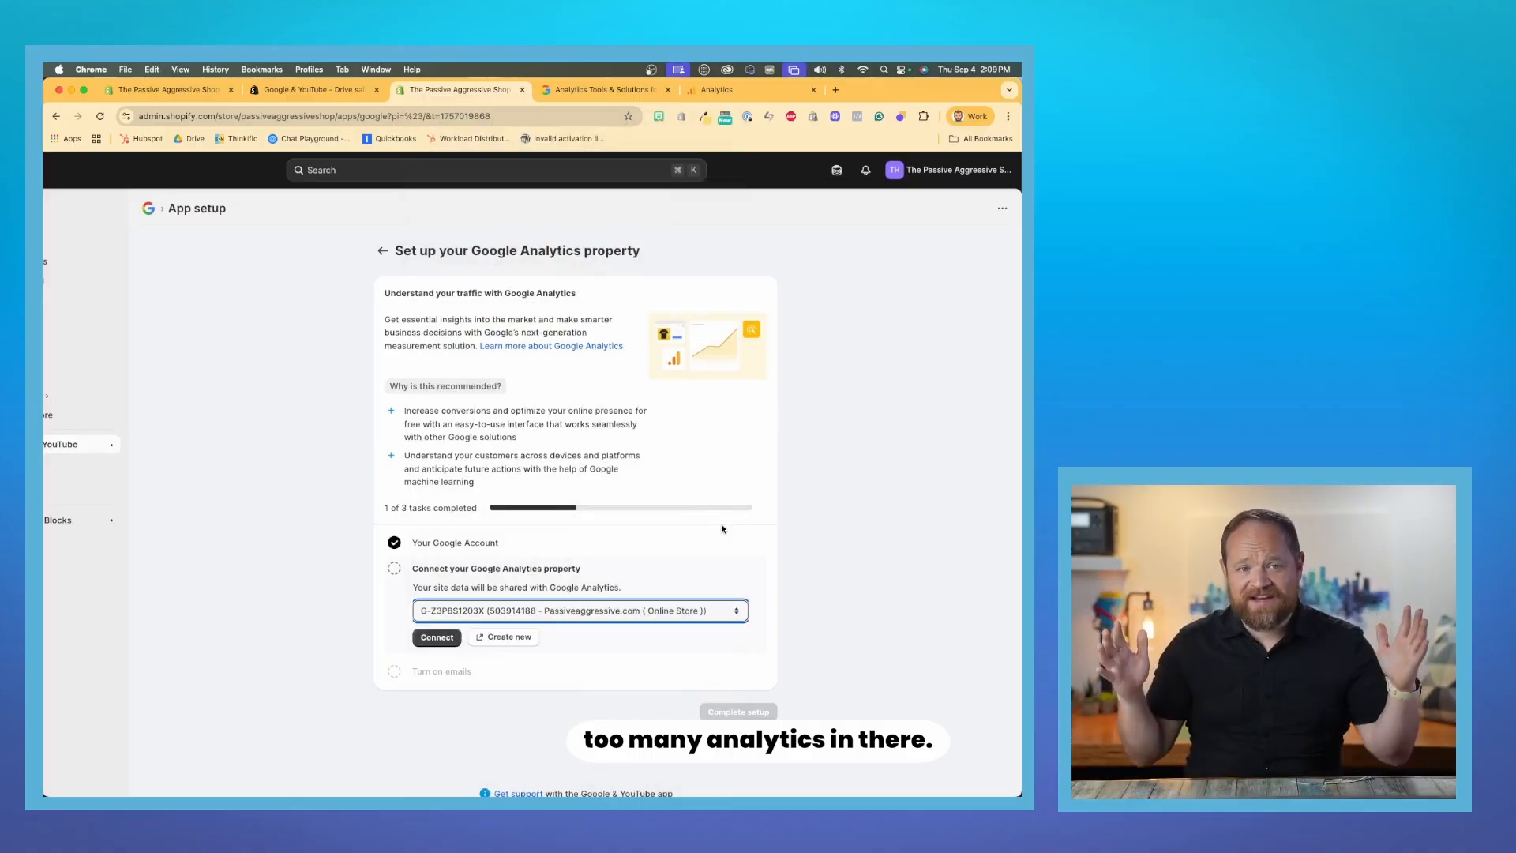
scroll(722, 526, "up", 5)
scroll(722, 526, "left", 1)
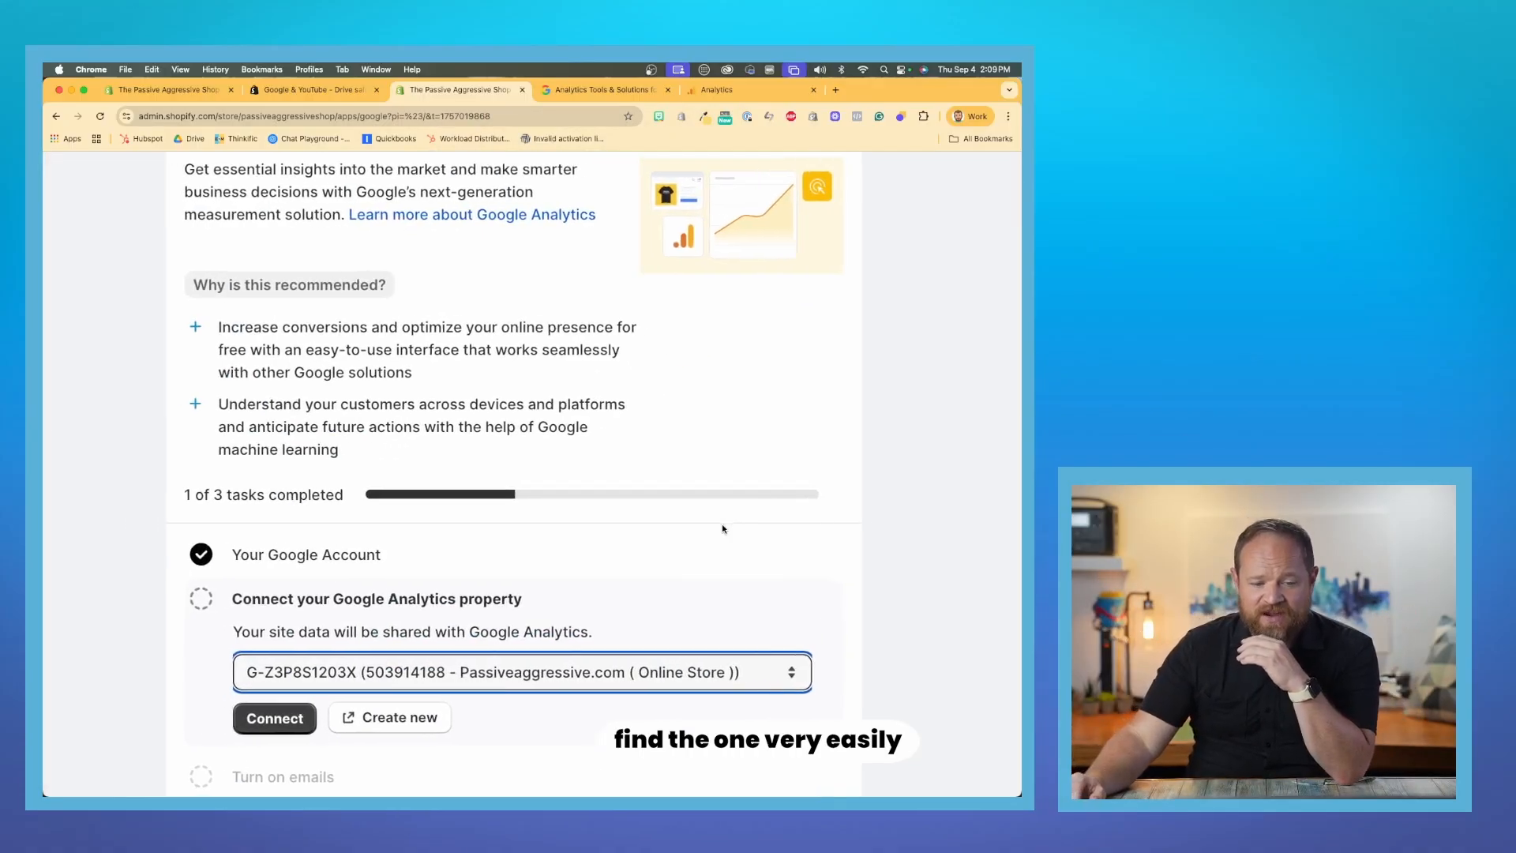
scroll(722, 526, "down", 1)
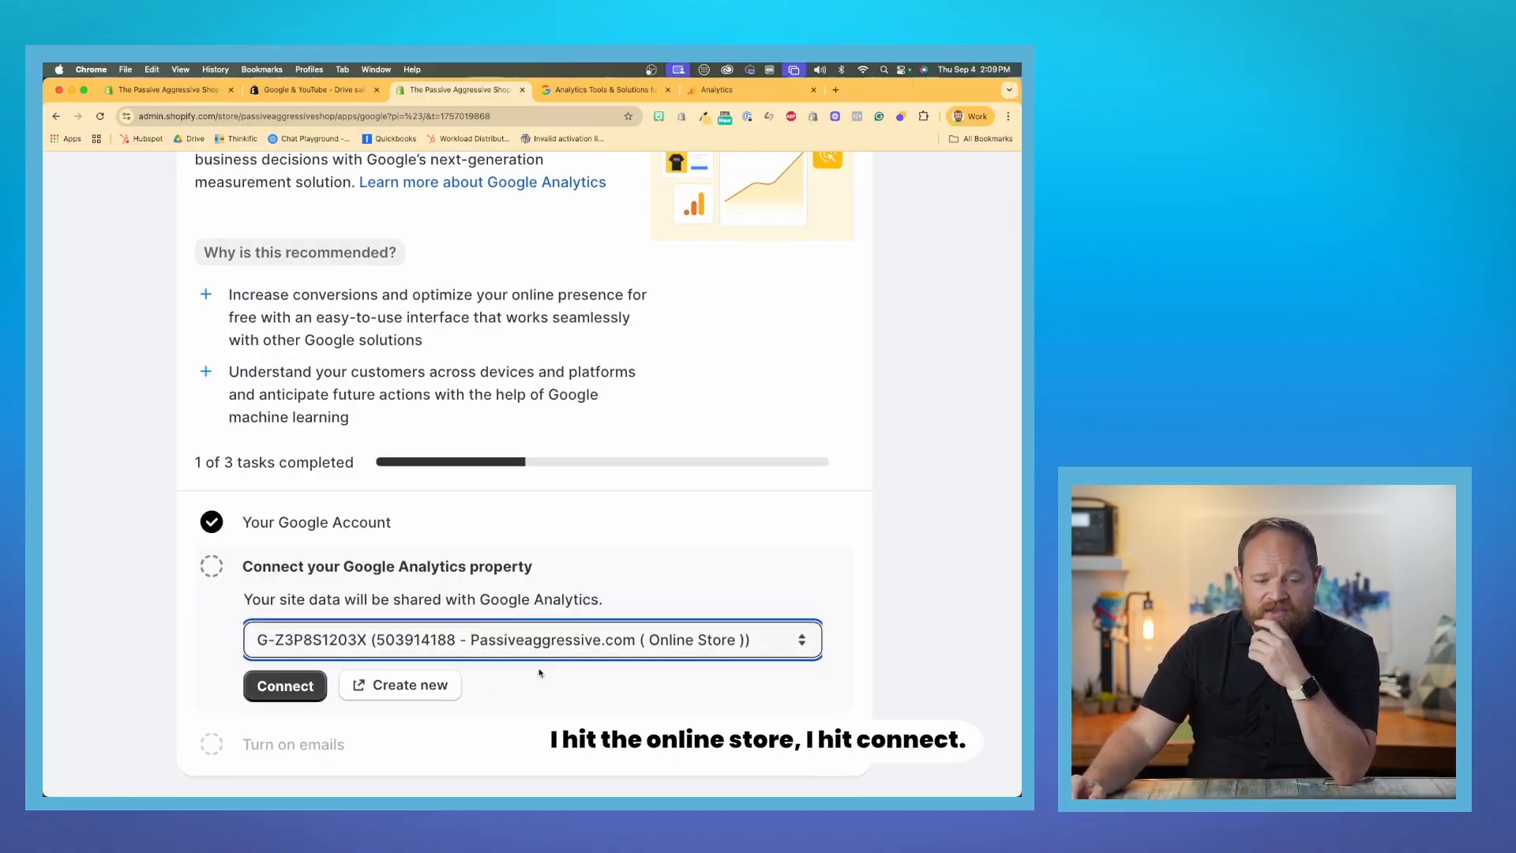
left_click(288, 686)
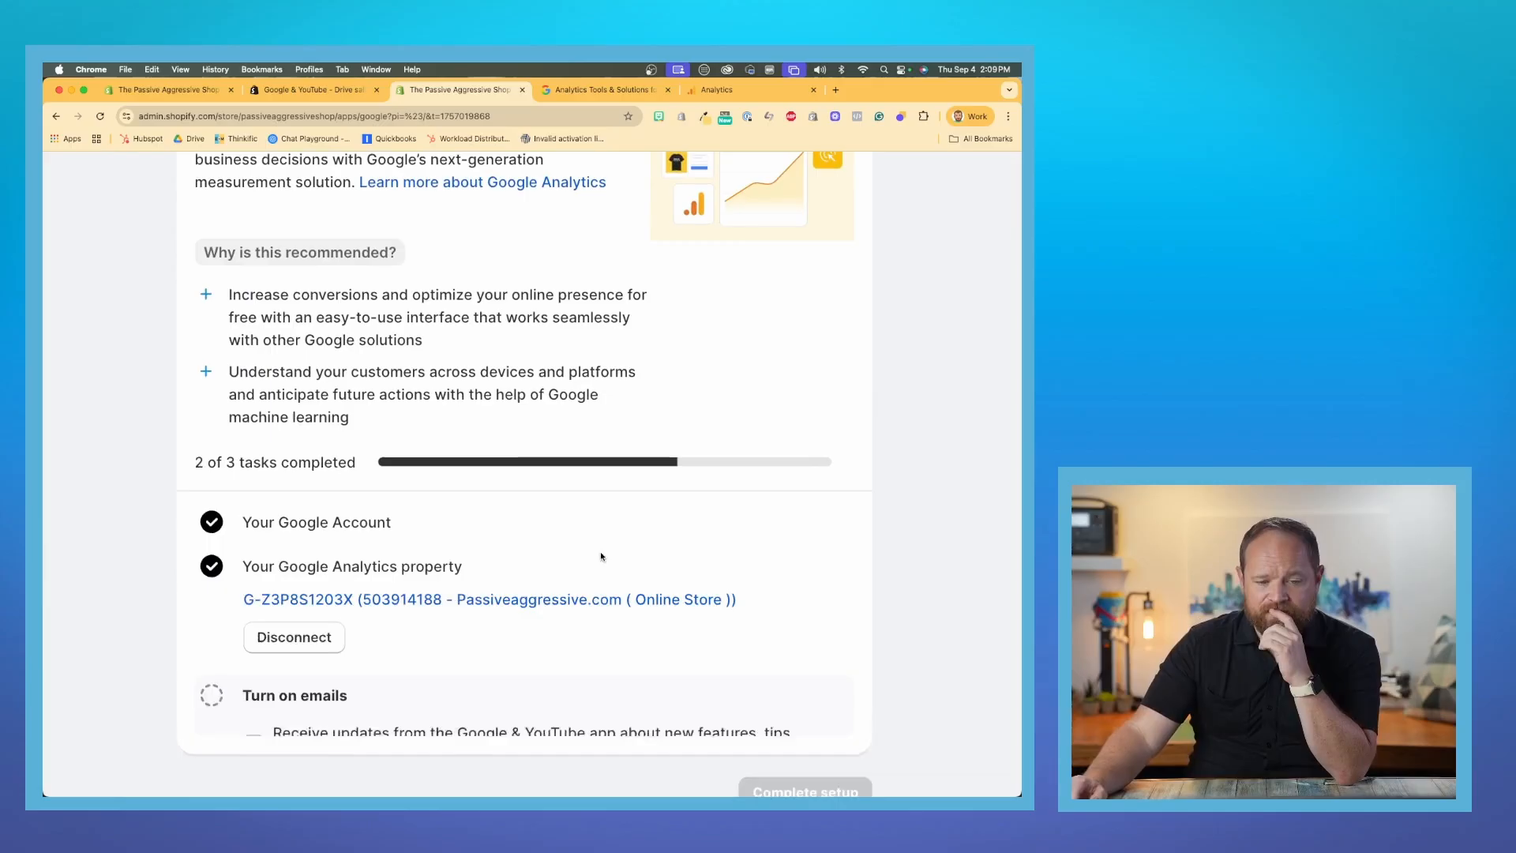
- Confirm the email notifications task with app updates left off and complete the Google Analytics setup
scroll(431, 553, "down", 3)
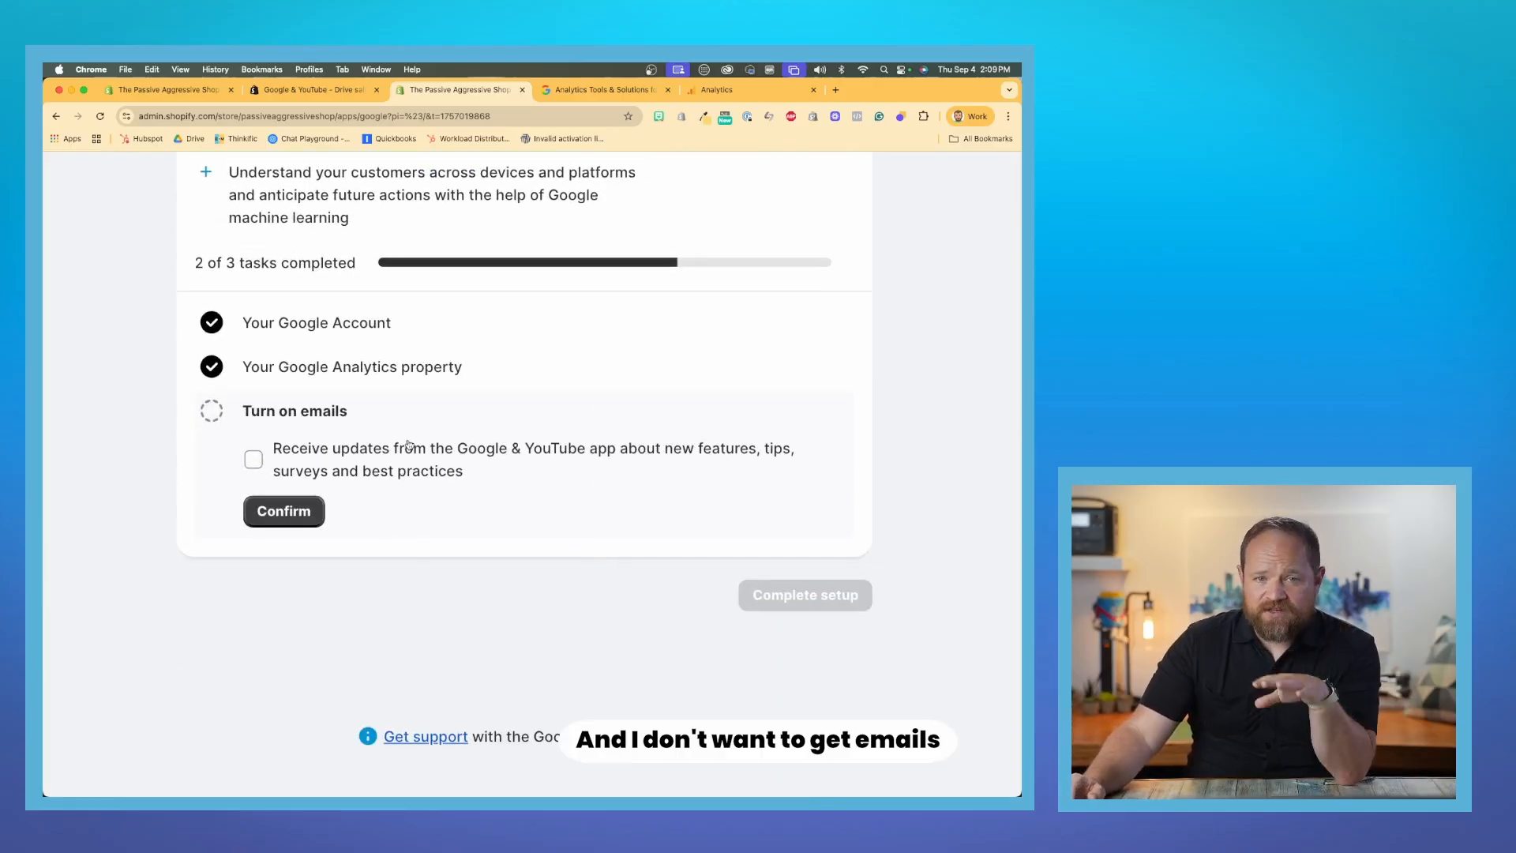
left_click(303, 522)
left_click(772, 598)
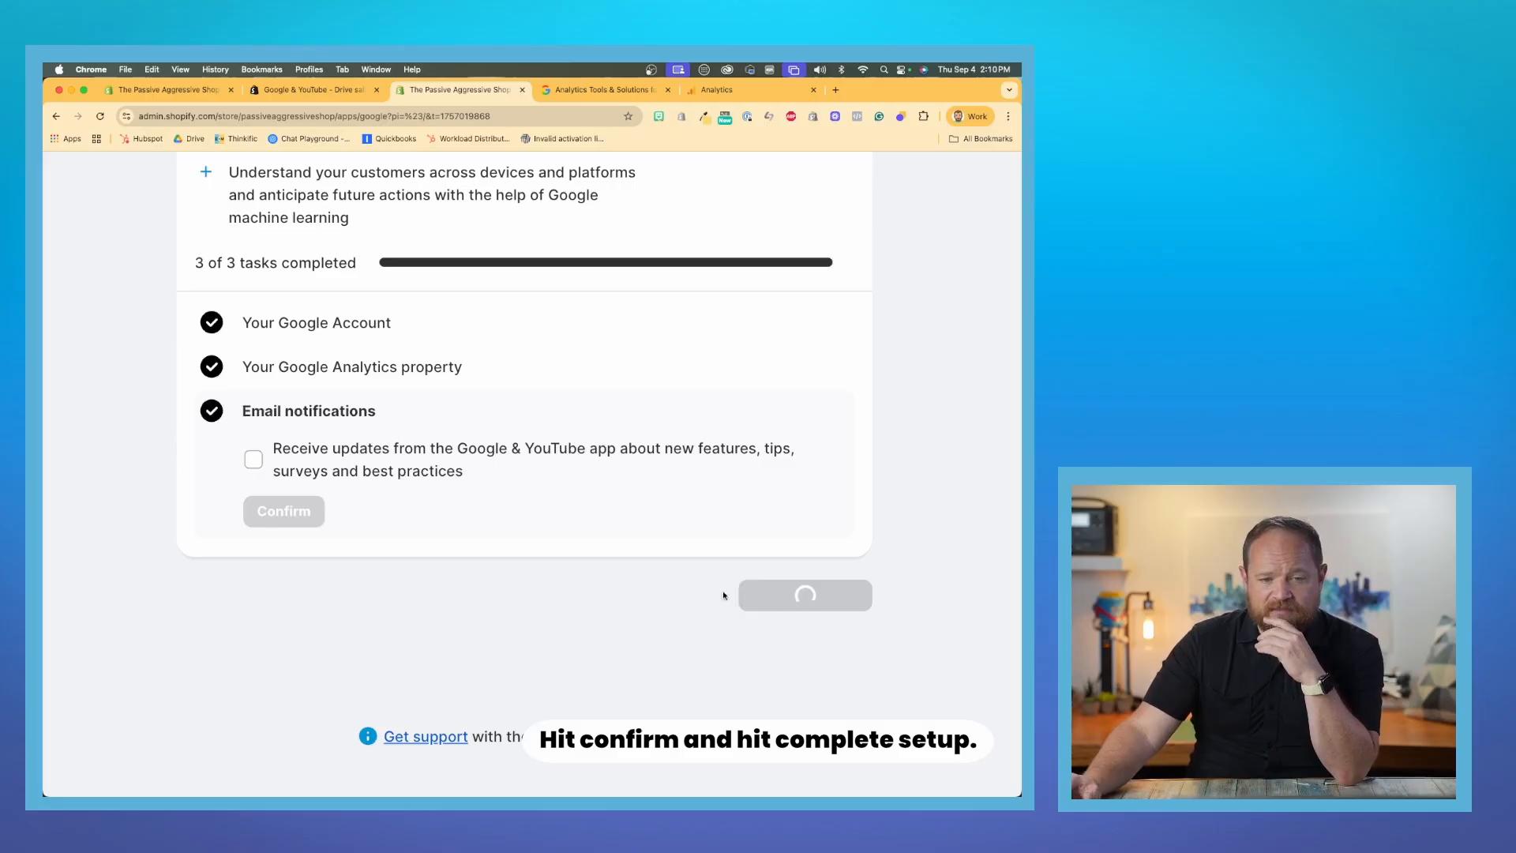
- Check the Google Analytics status under the connected services and test the Google tag installation in Google Analytics
scroll(542, 593, "down", 5)
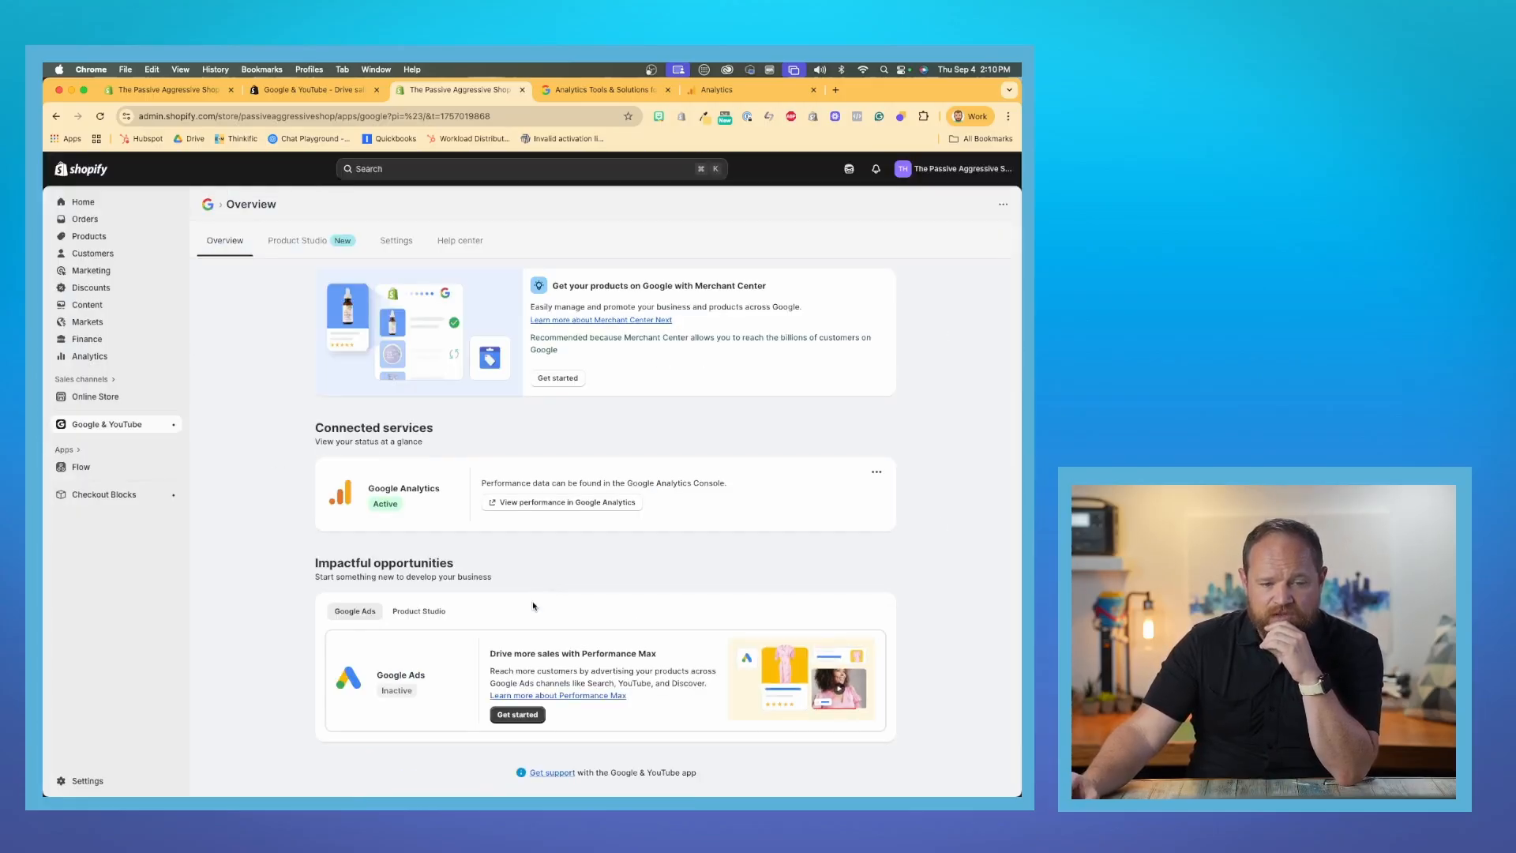
scroll(399, 517, "up", 5)
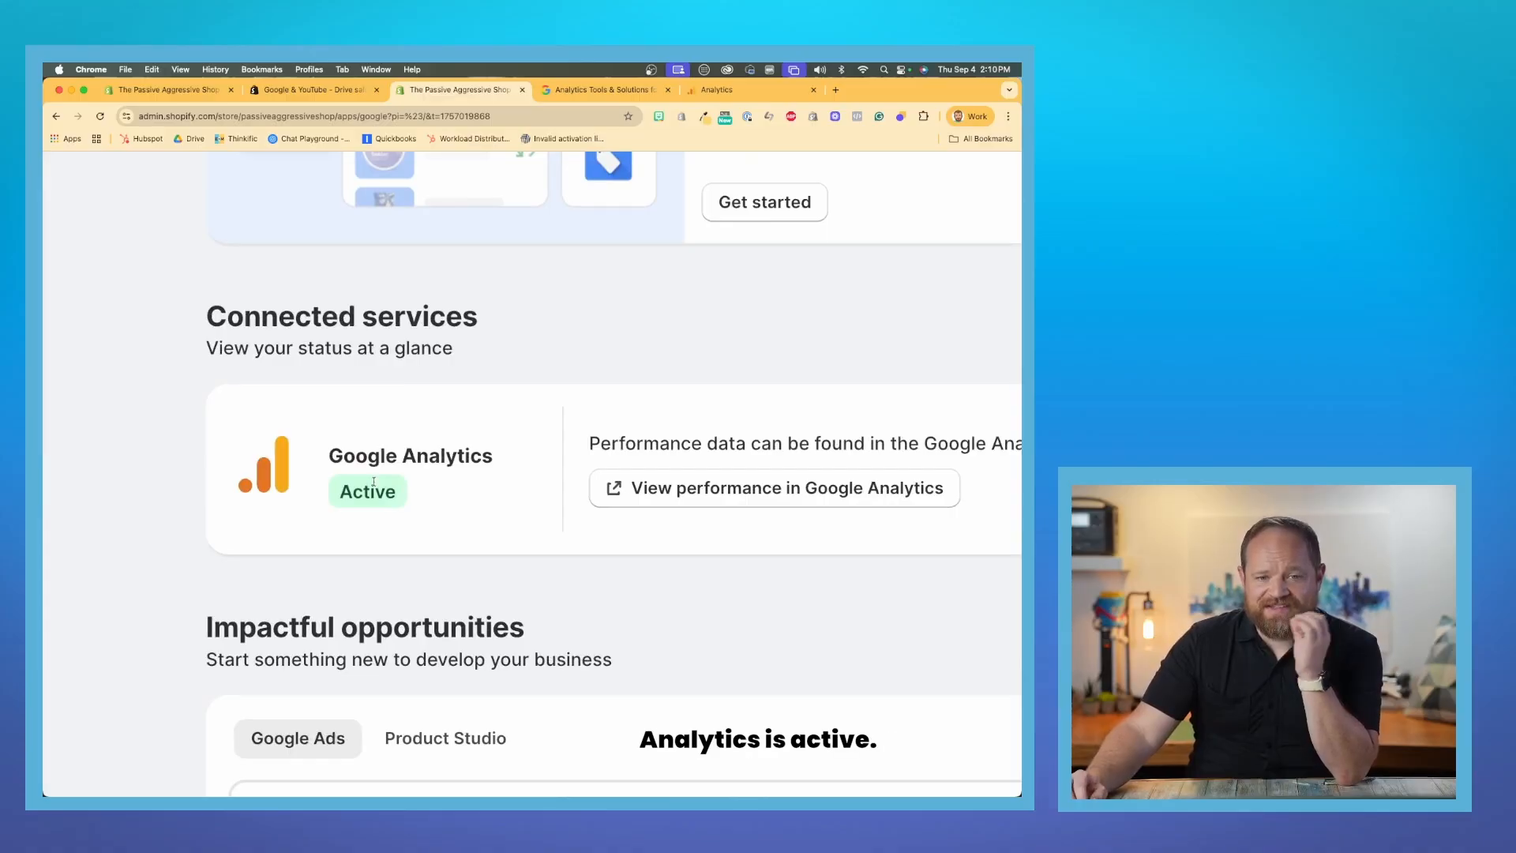
scroll(374, 480, "down", 5)
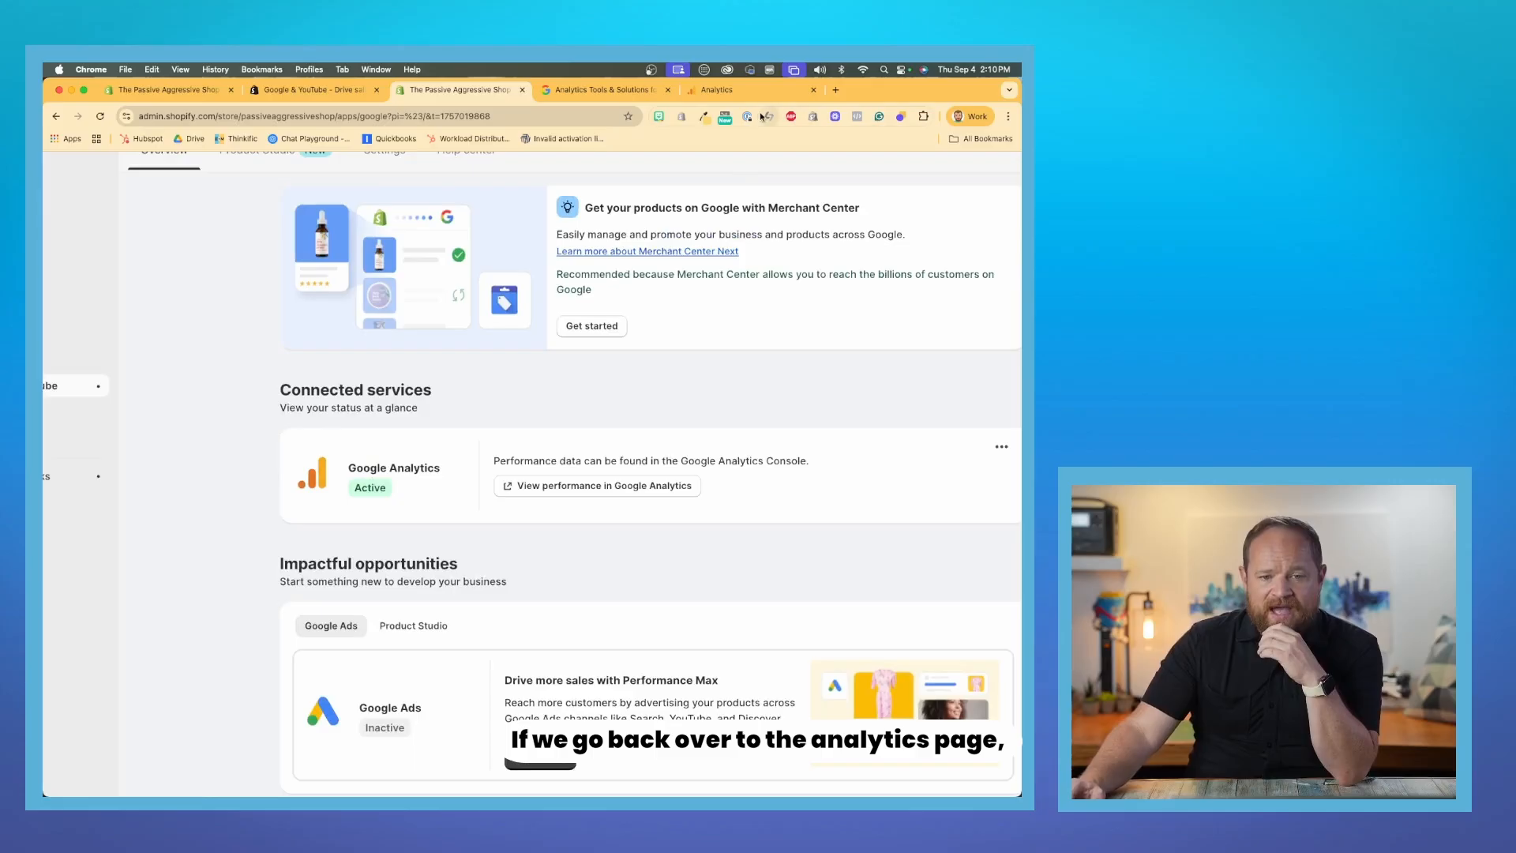
left_click(748, 93)
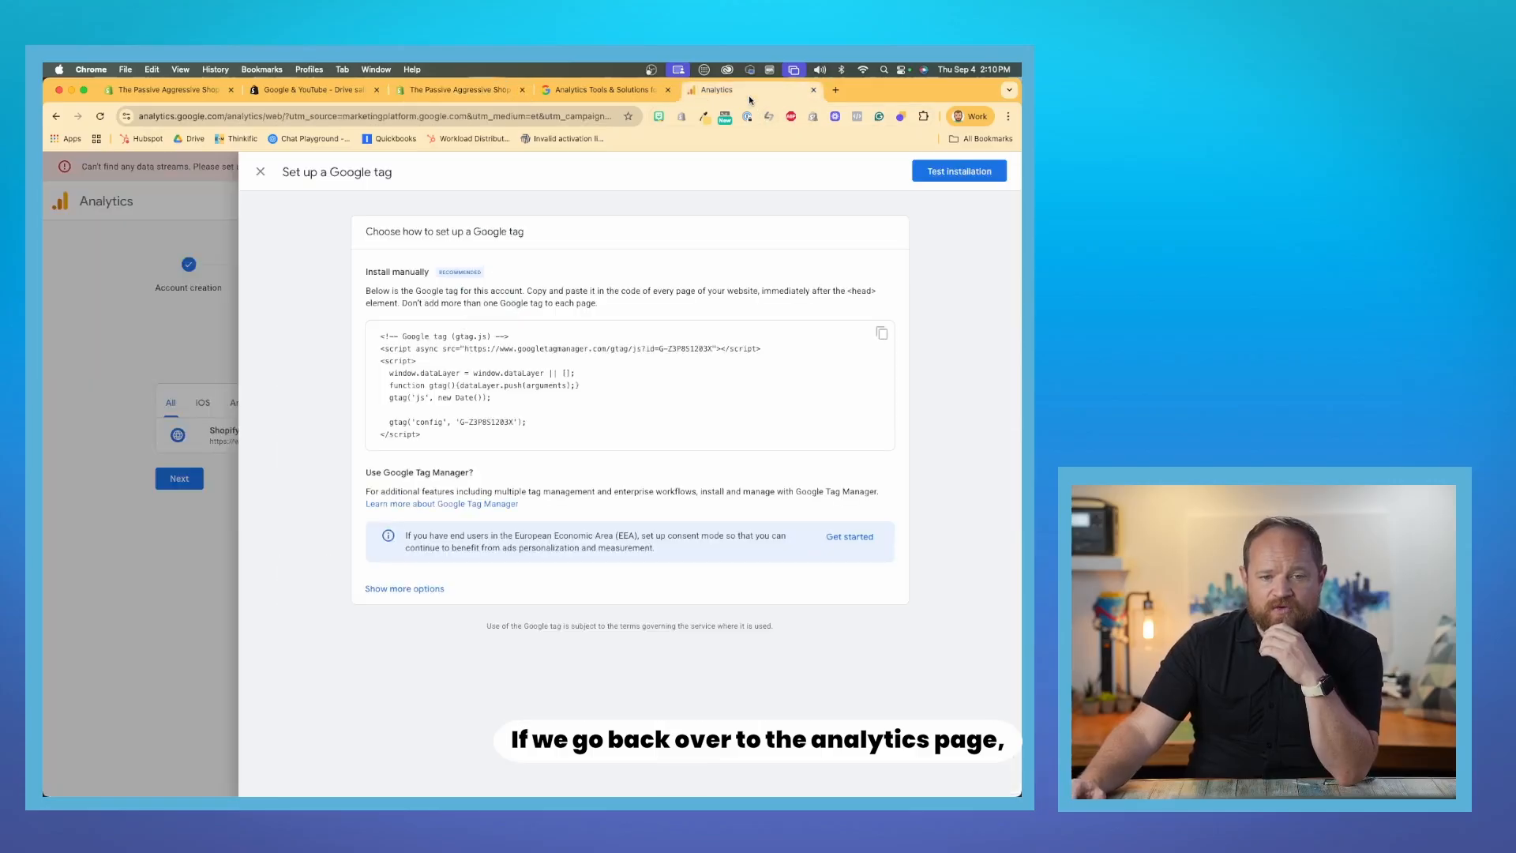
left_click(955, 175)
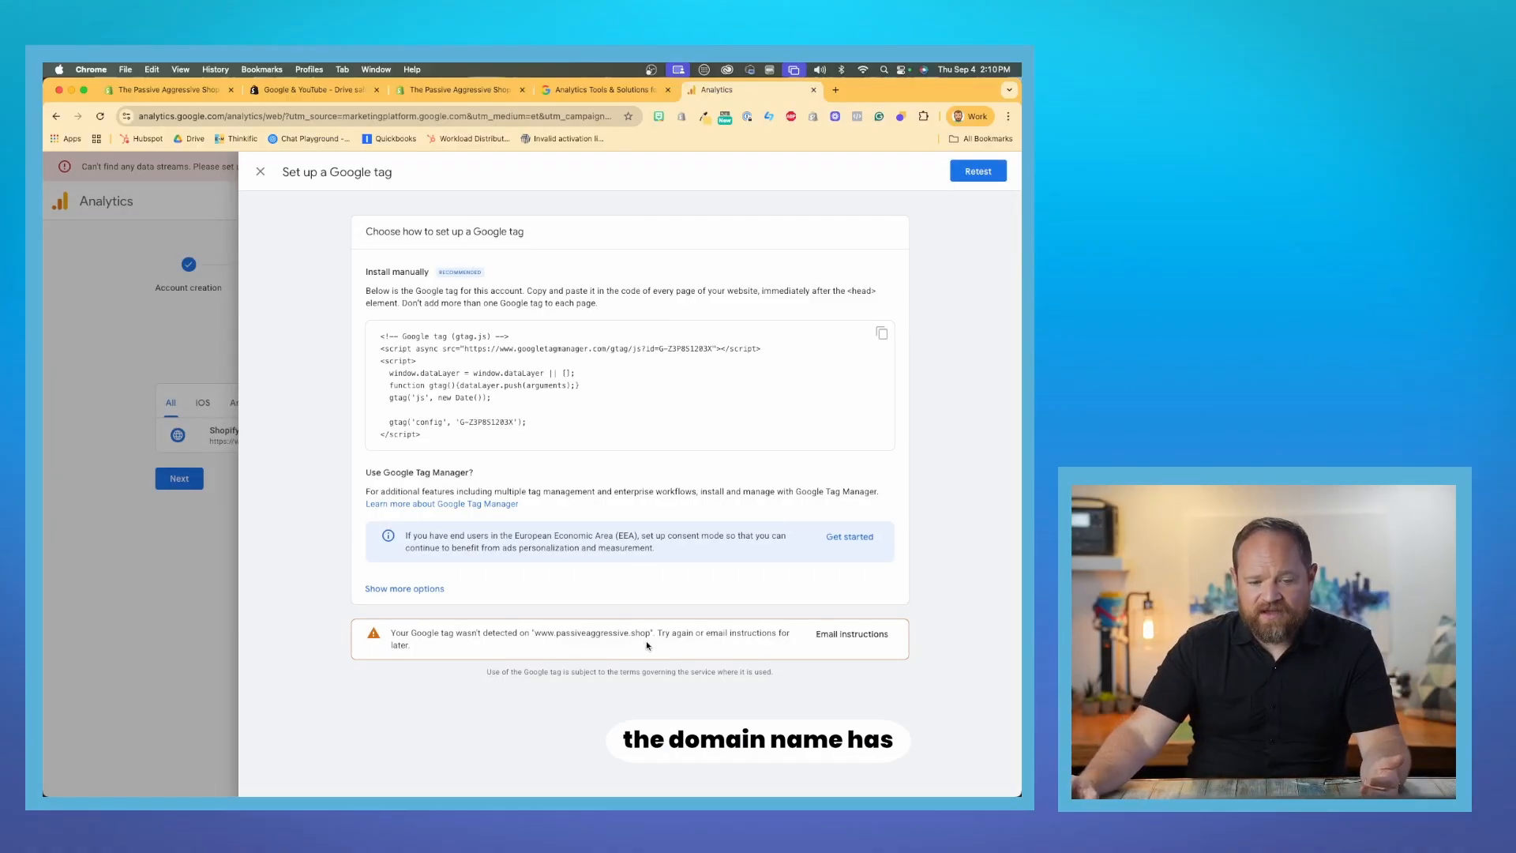
left_click_drag(649, 637, 536, 636)
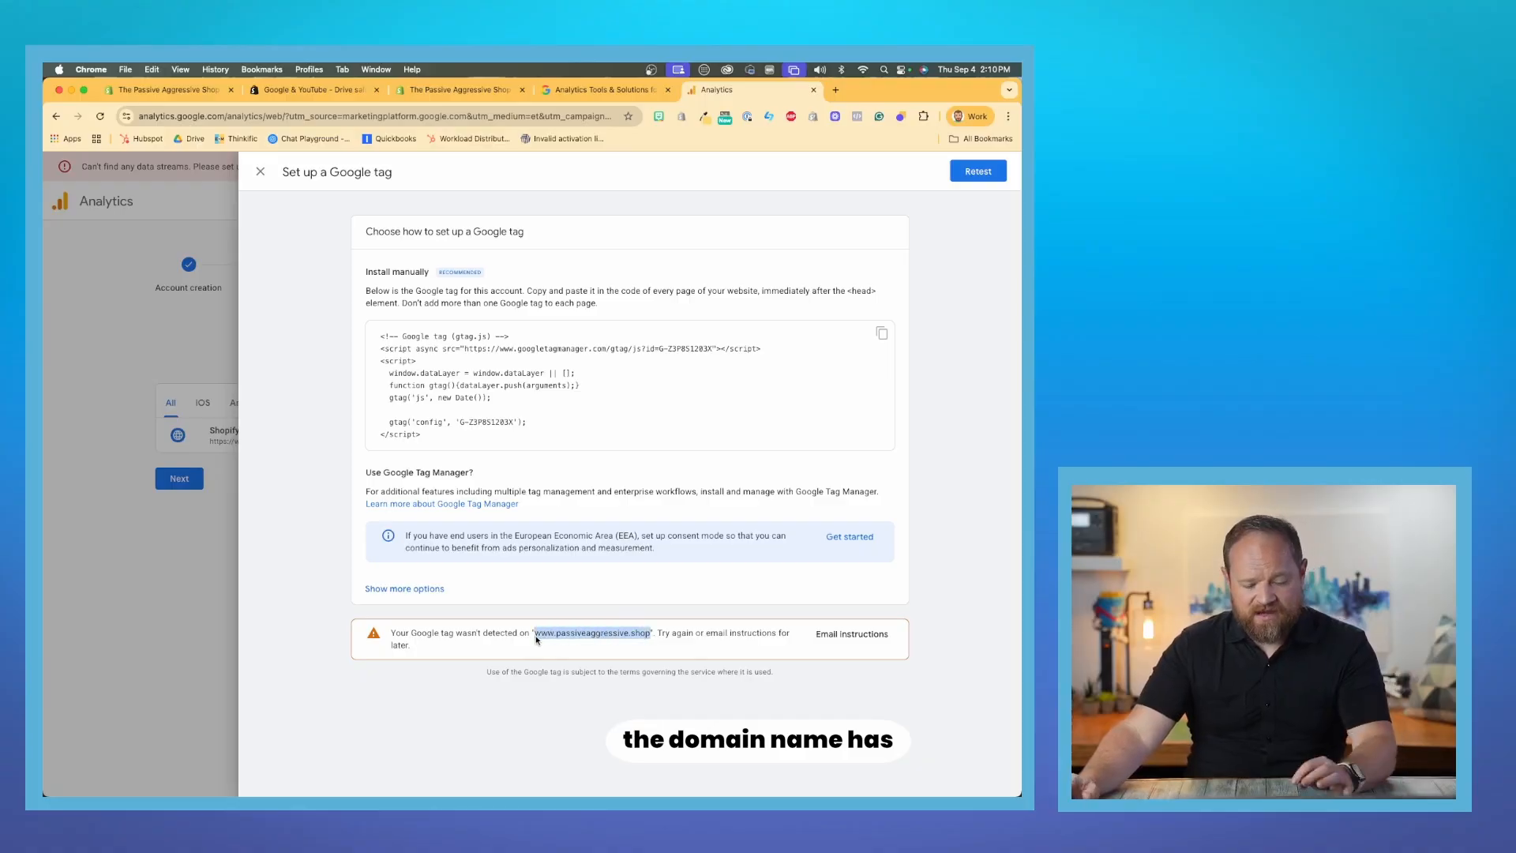
key("super+c")
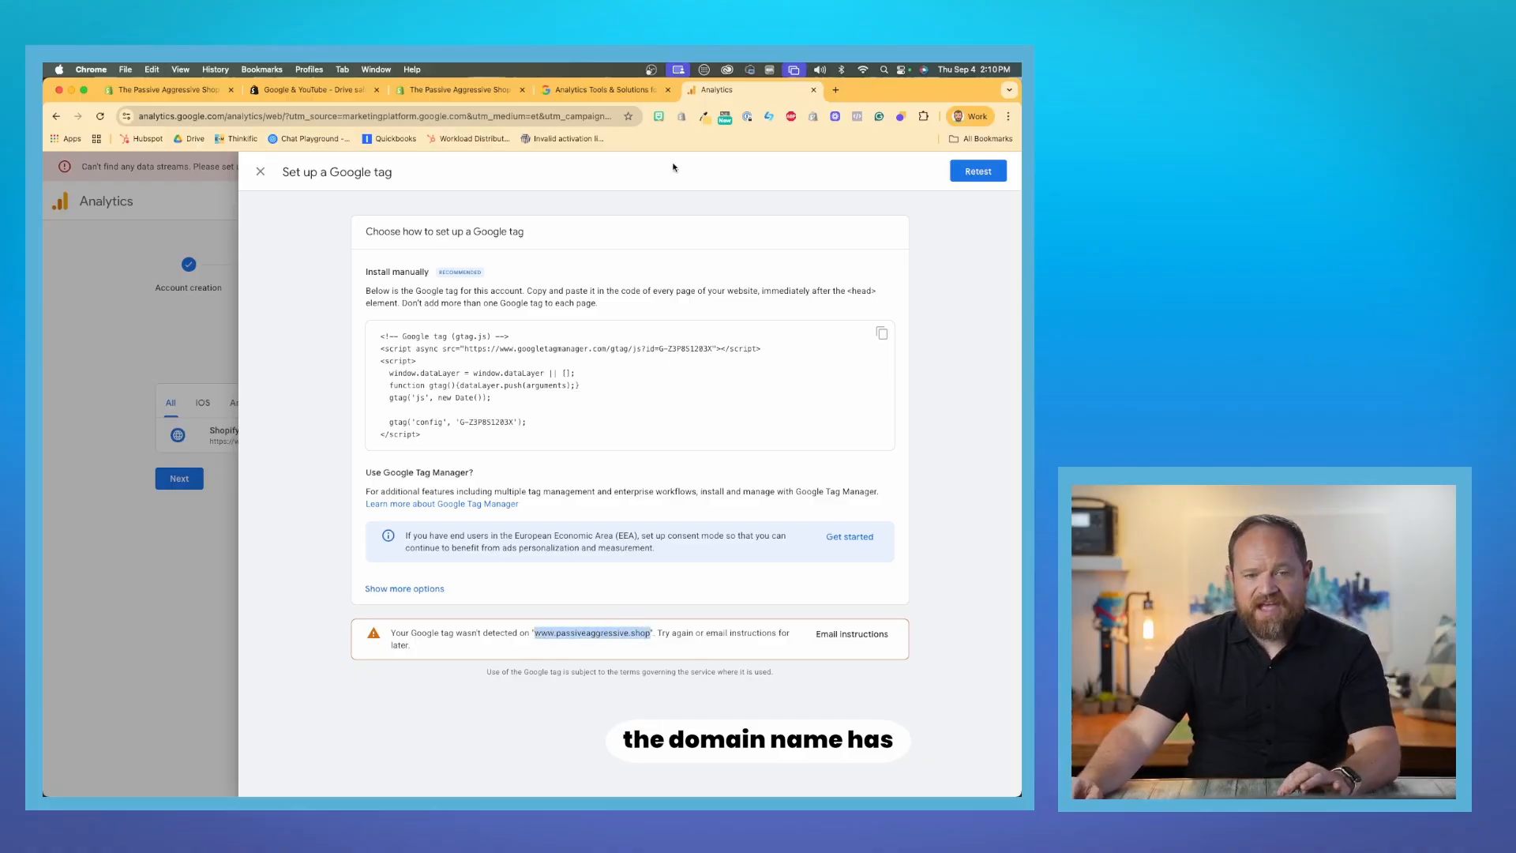
left_click(835, 89)
key("super+v")
key("Return")
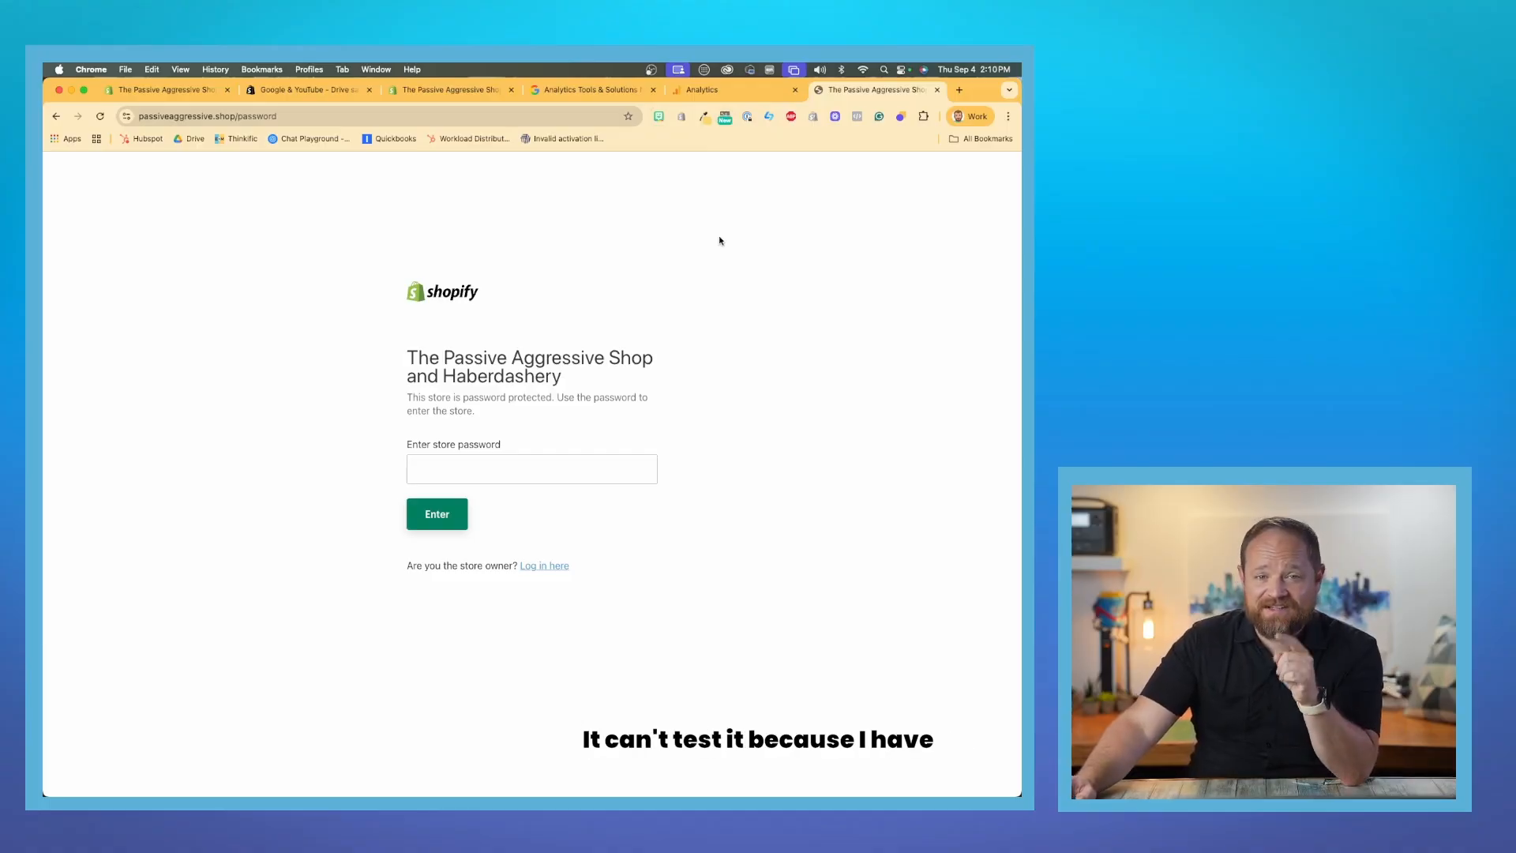
- Switch to the Shopify admin and examine the password protection setting under store access in the Online Store preferences
left_click(192, 95)
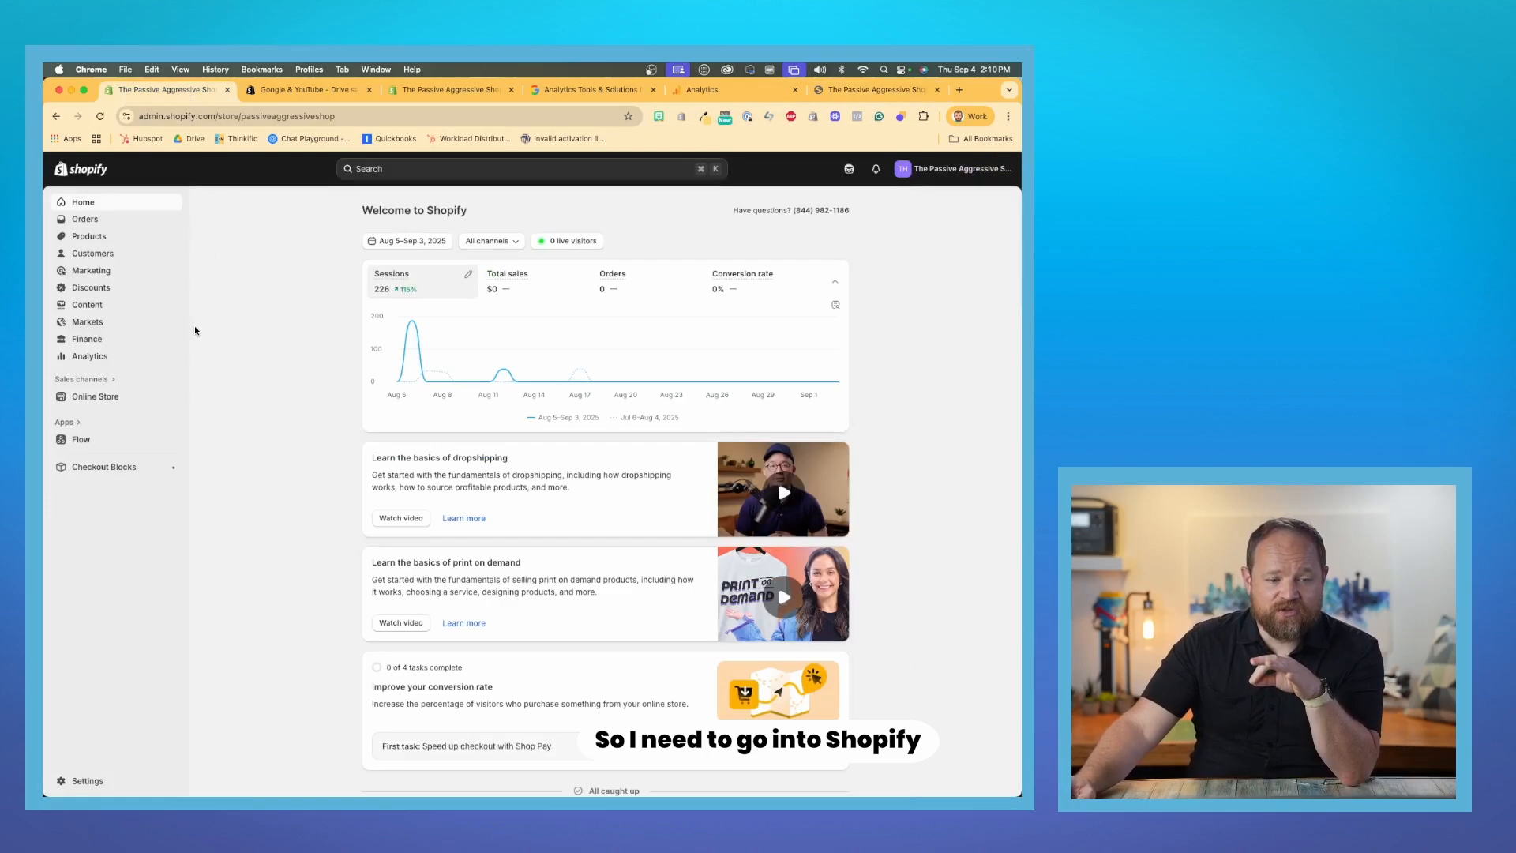
left_click(84, 780)
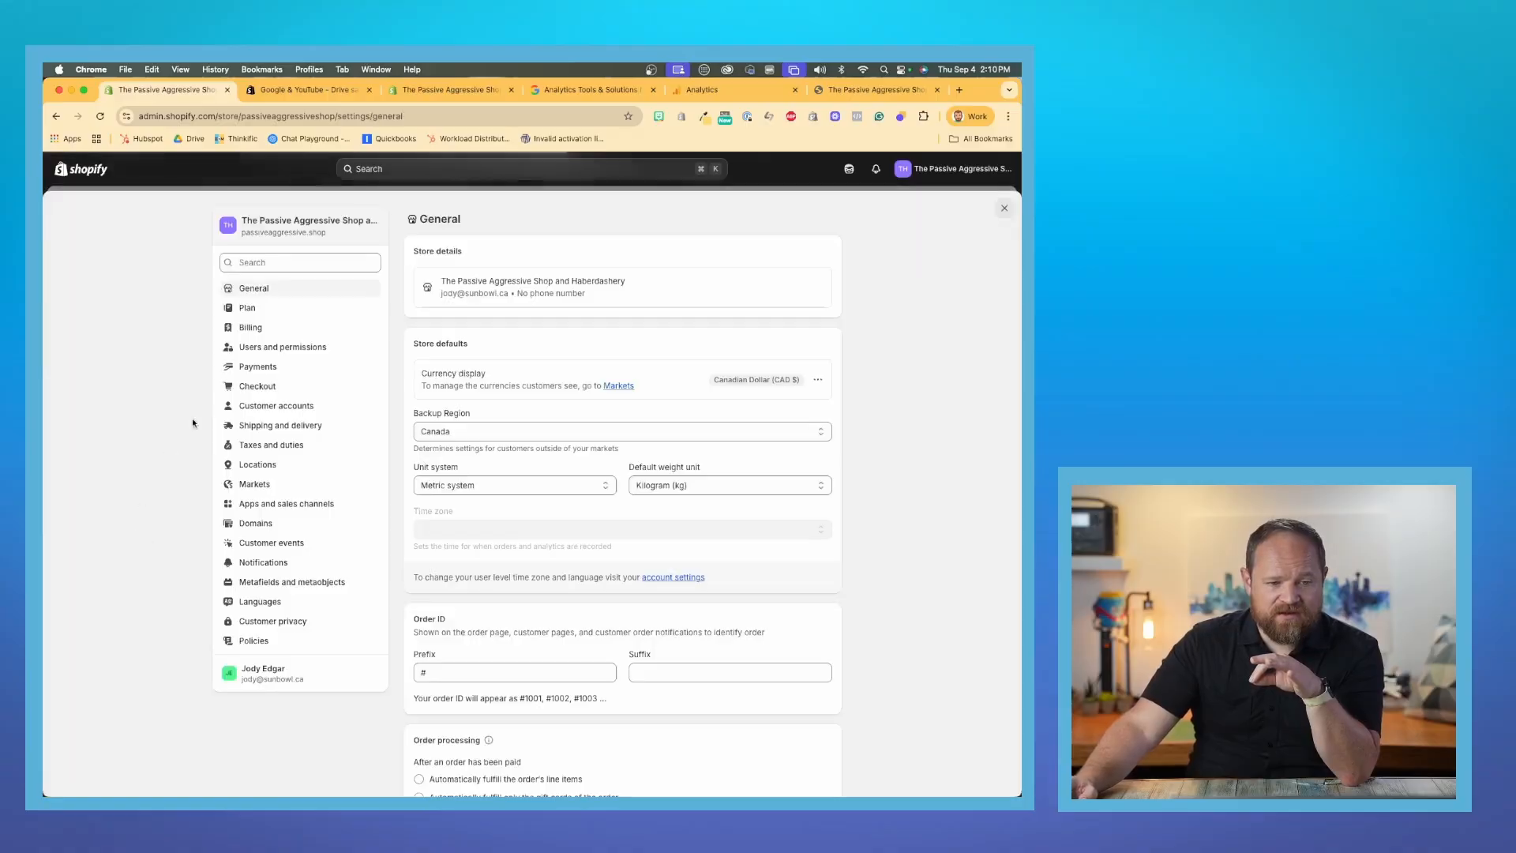
left_click(1004, 210)
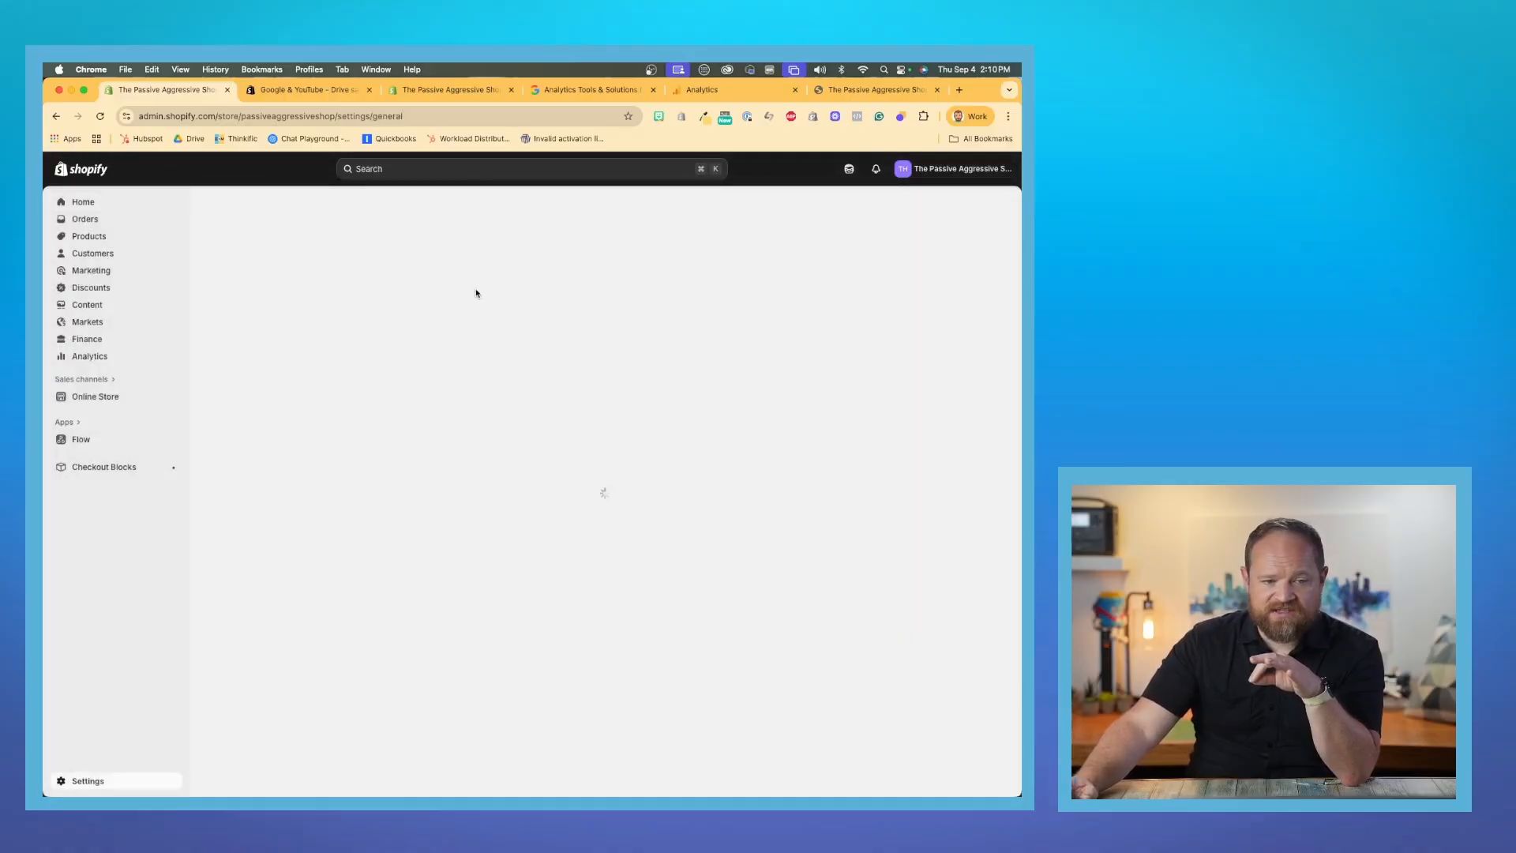
left_click(96, 396)
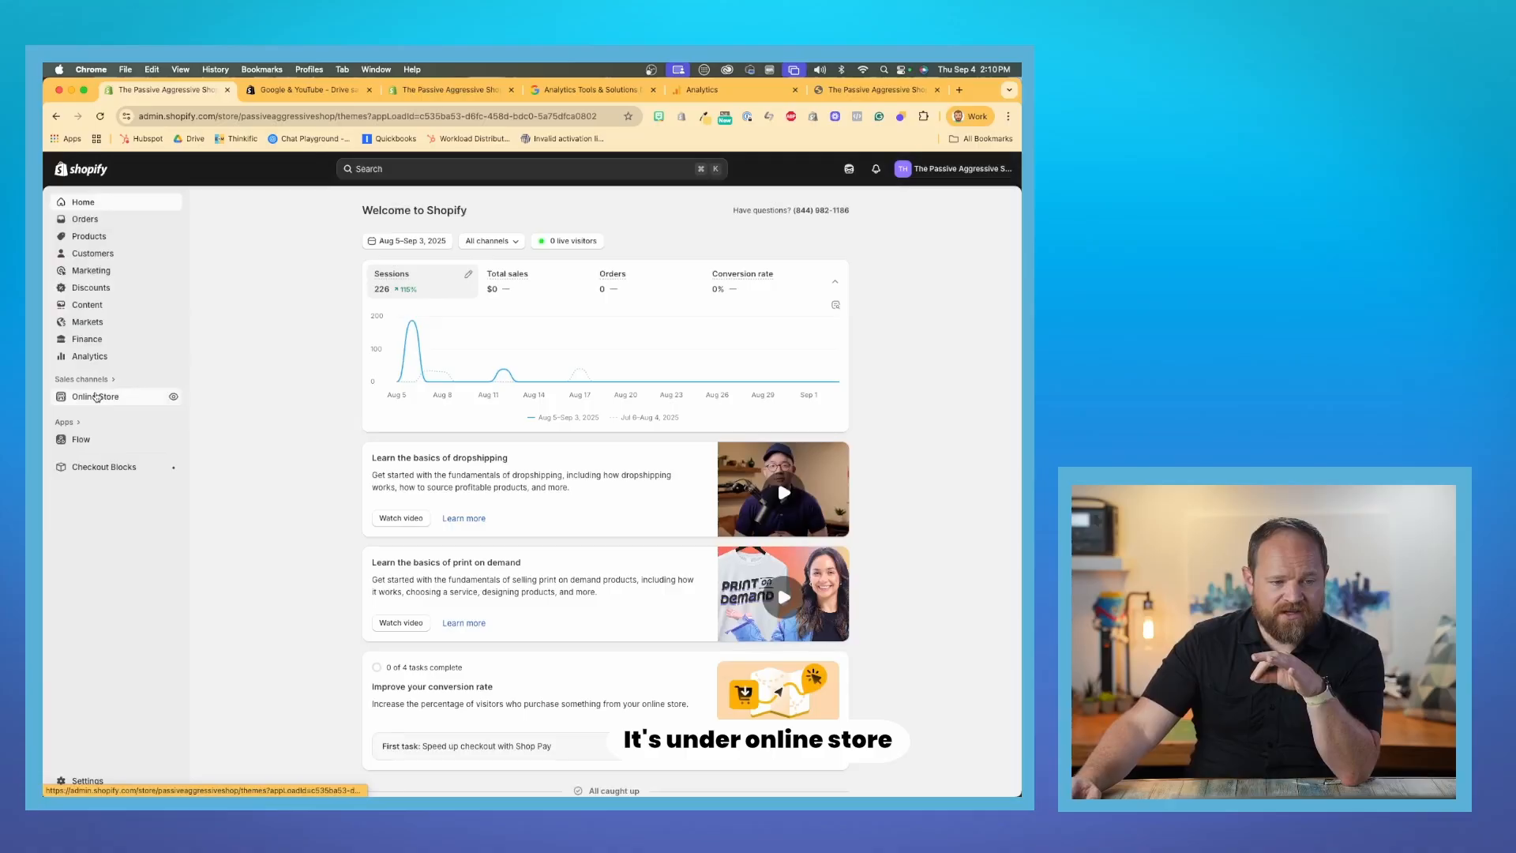
left_click(100, 451)
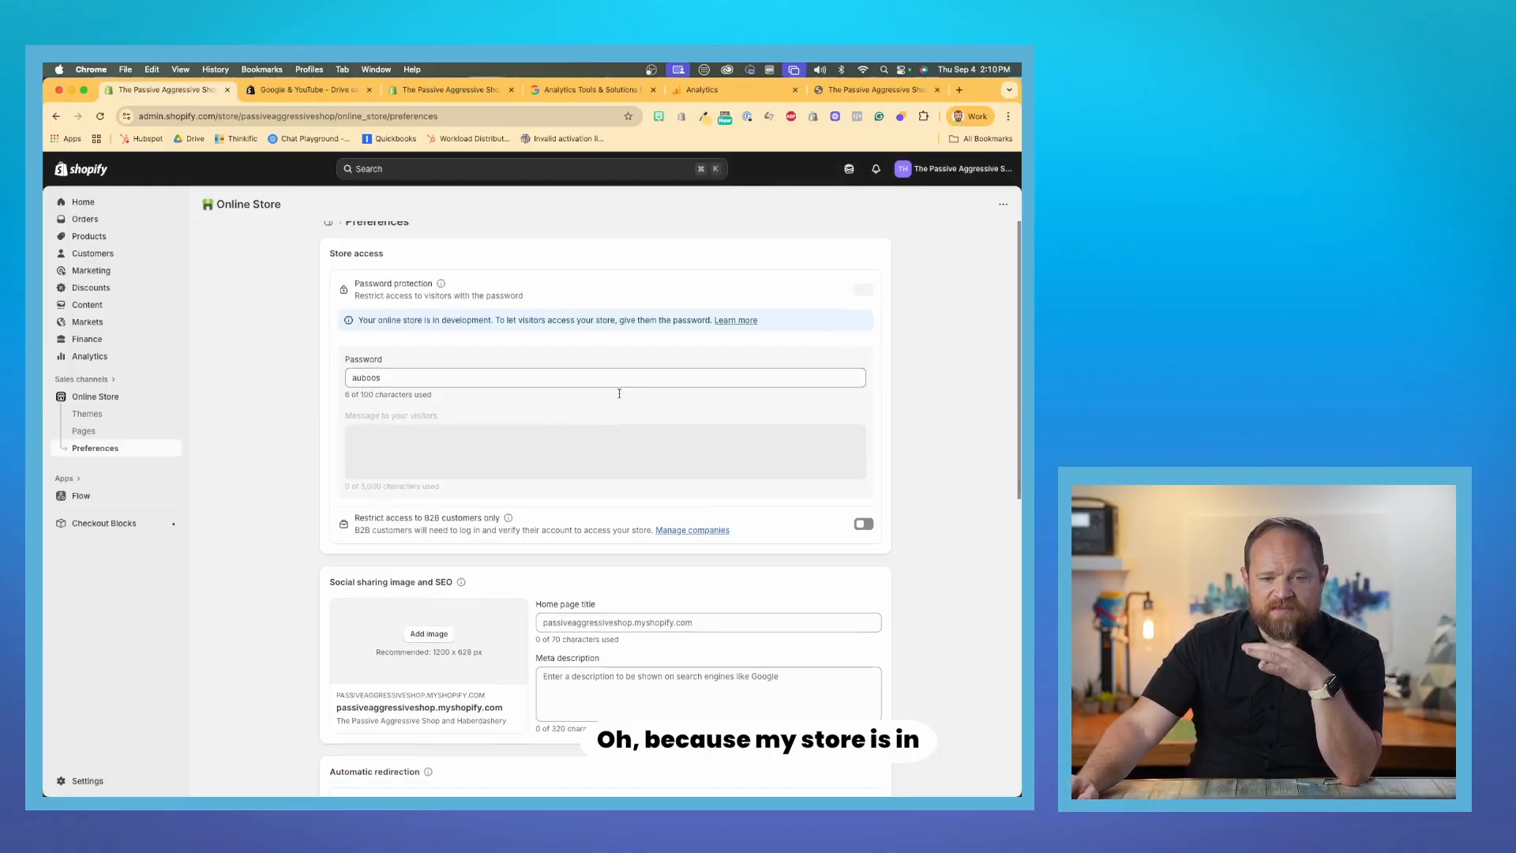
scroll(530, 366, "down", 4)
scroll(619, 393, "up", 3)
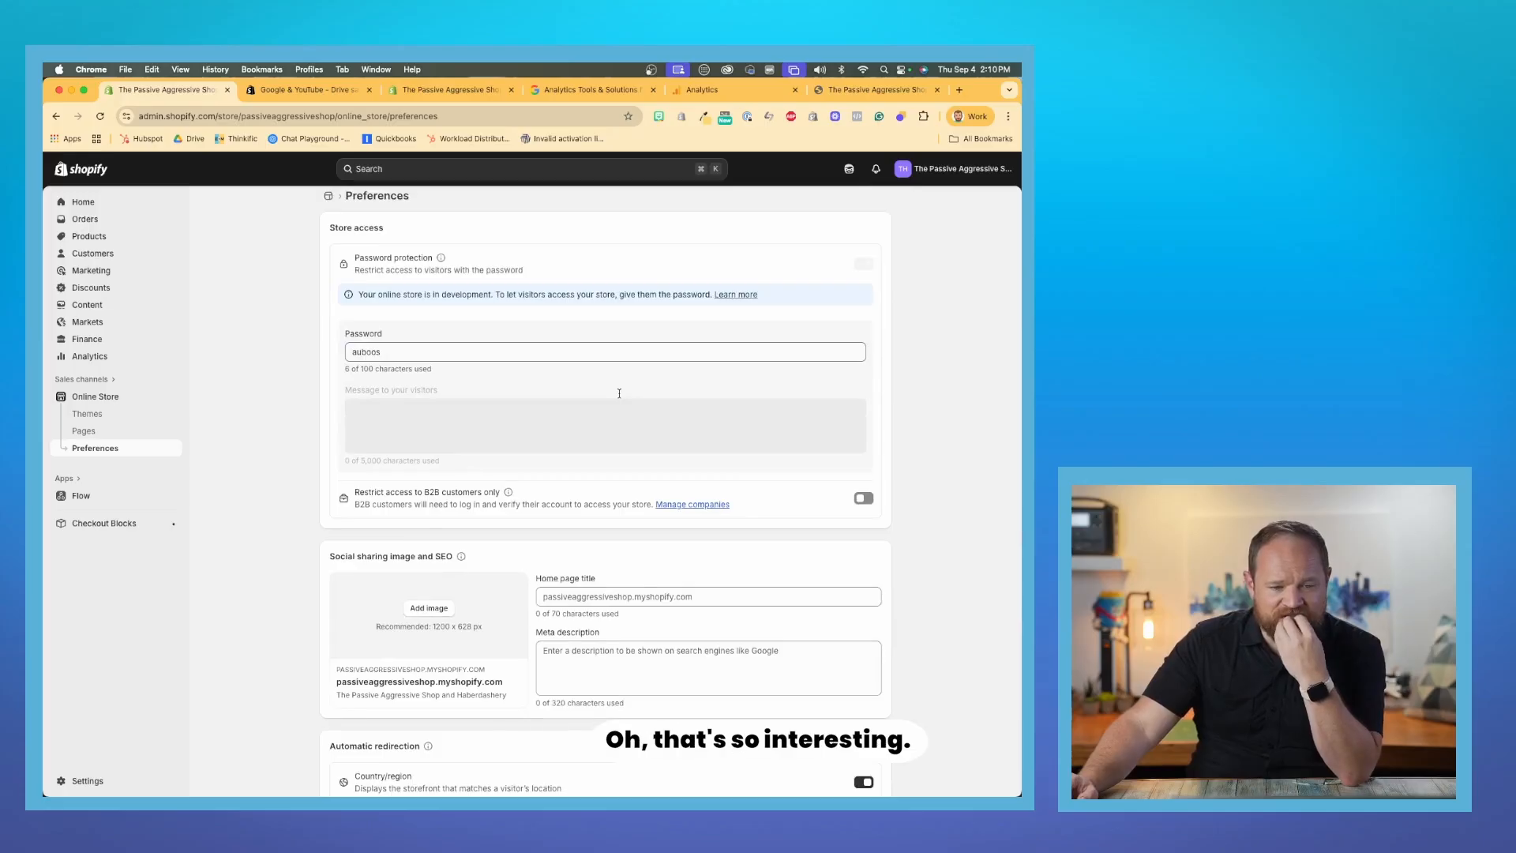
scroll(619, 393, "up", 1)
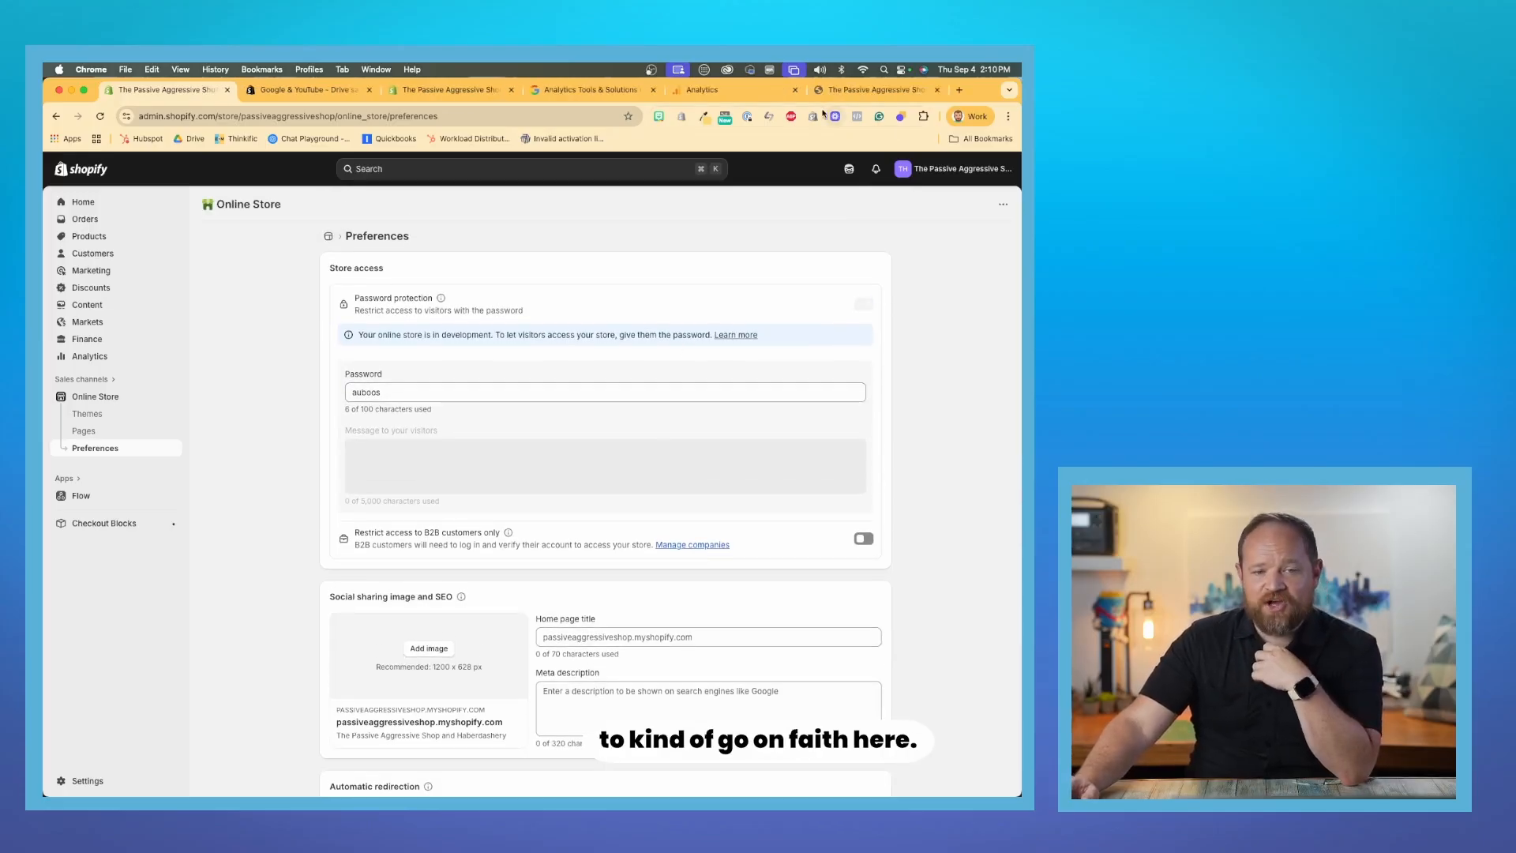
- Recheck the Google tag test message in Google Analytics and the Google Analytics status in the Google & YouTube app
left_click(727, 89)
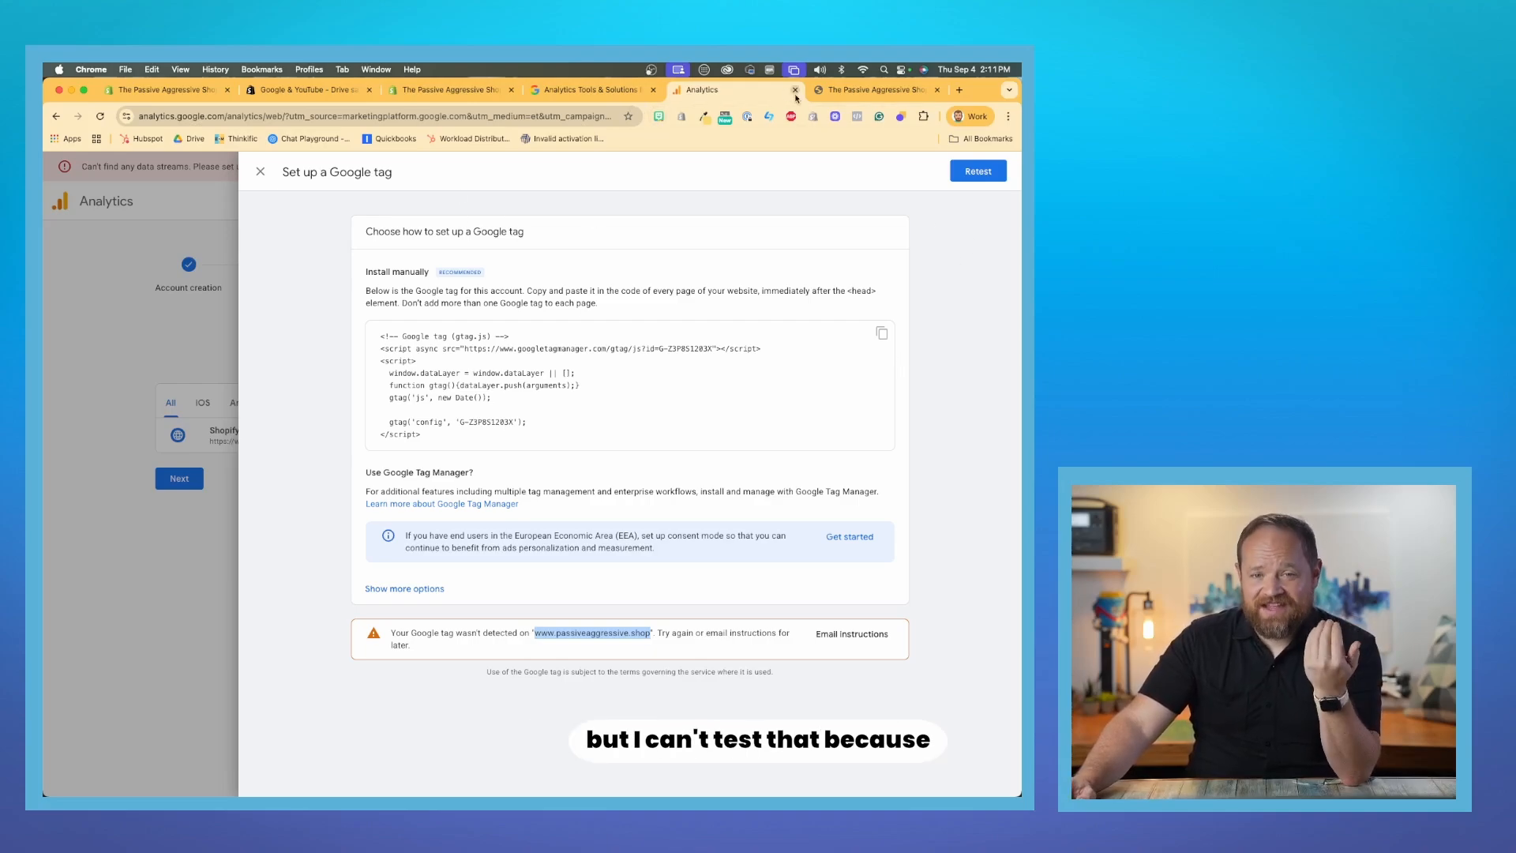
left_click(421, 94)
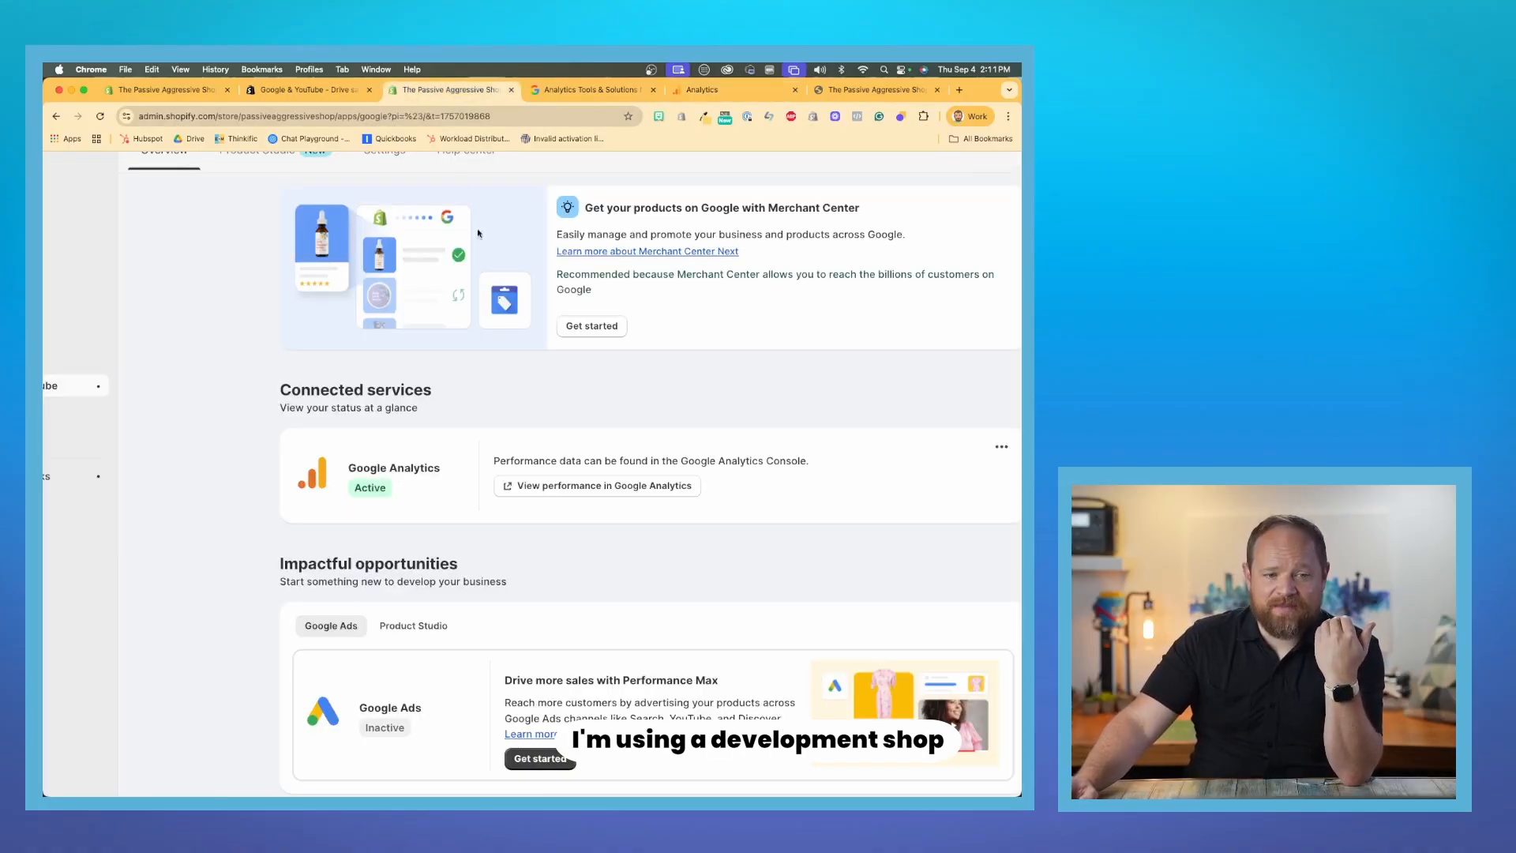
- Return to the Online Store preferences to review the store access options and open the store's themes
left_click(190, 91)
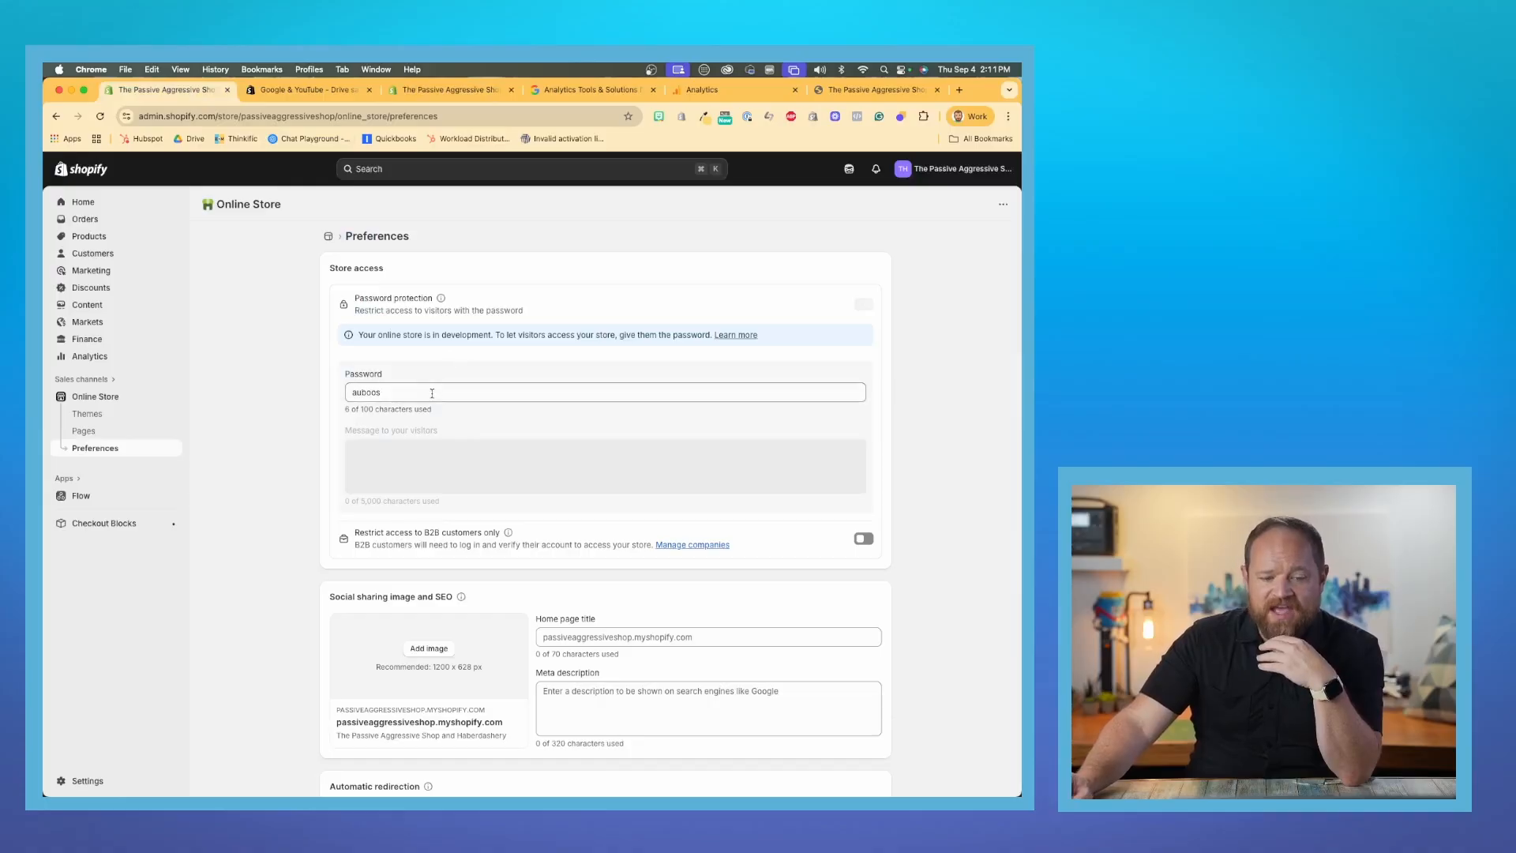
scroll(423, 434, "down", 7)
scroll(423, 440, "up", 7)
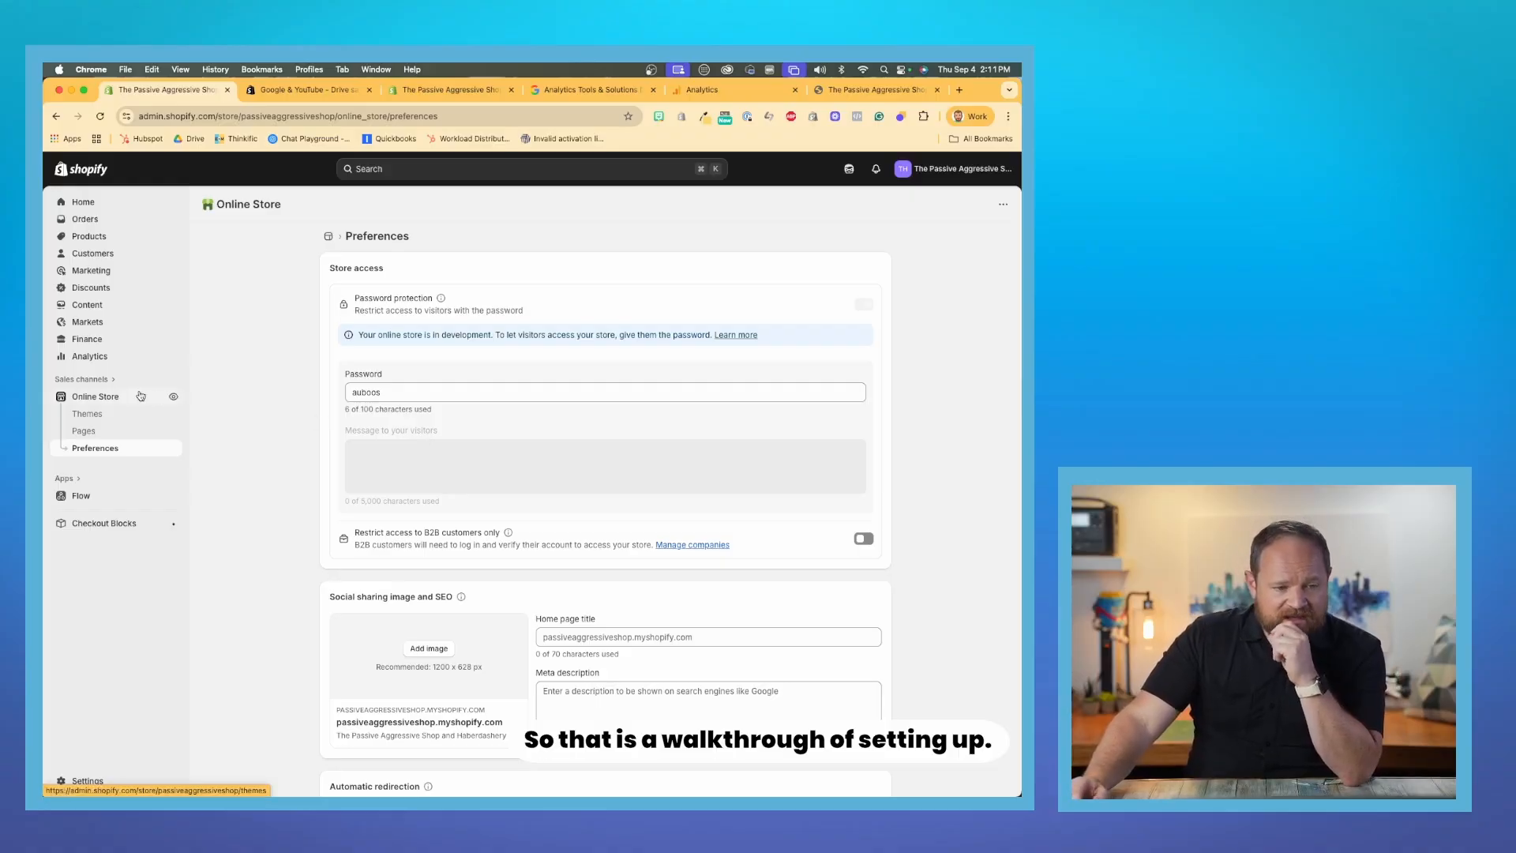
left_click(88, 414)
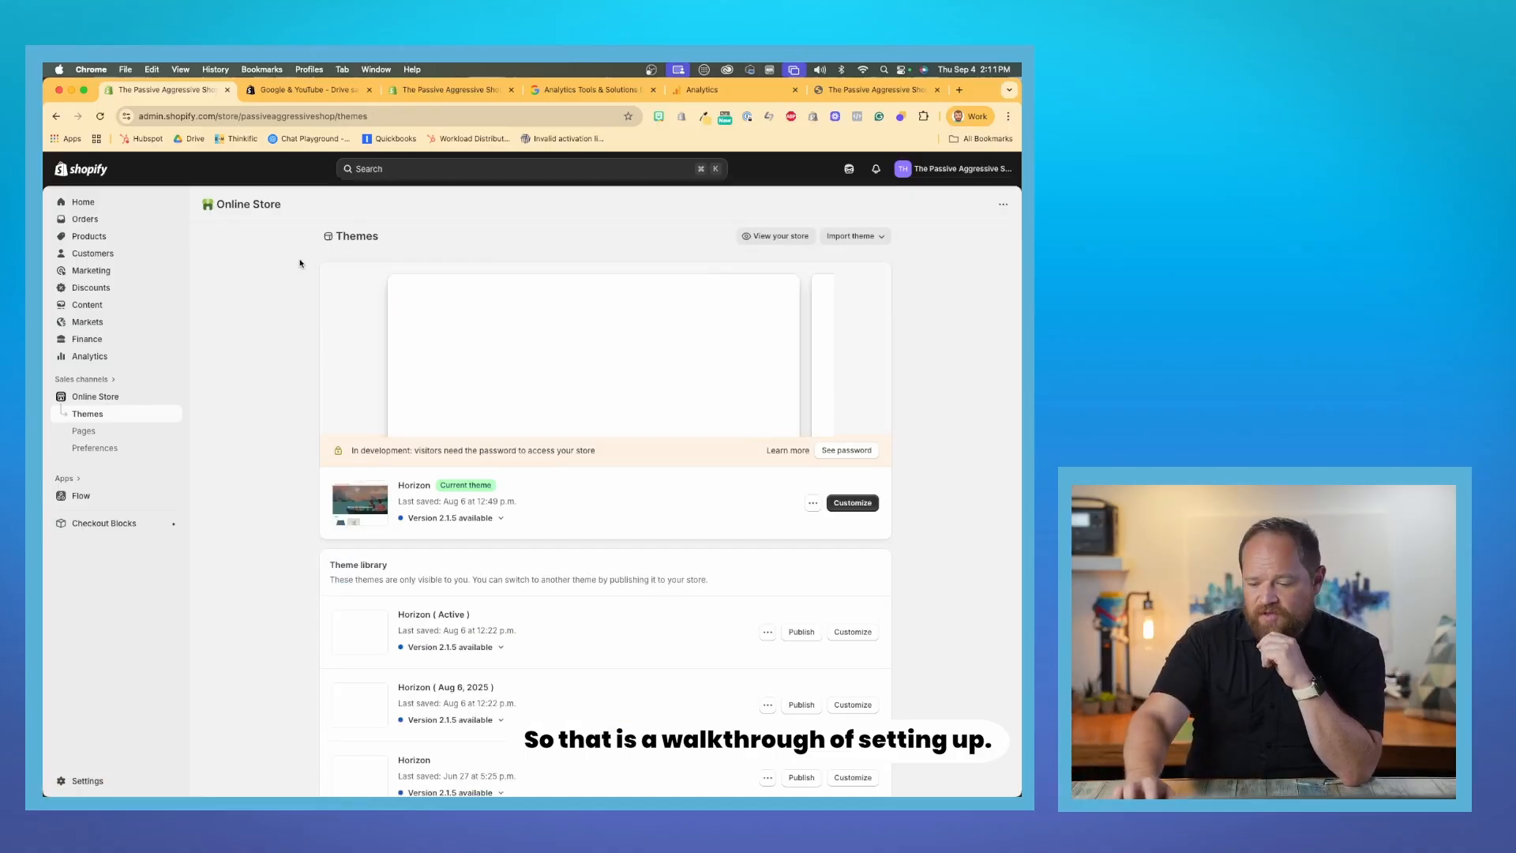